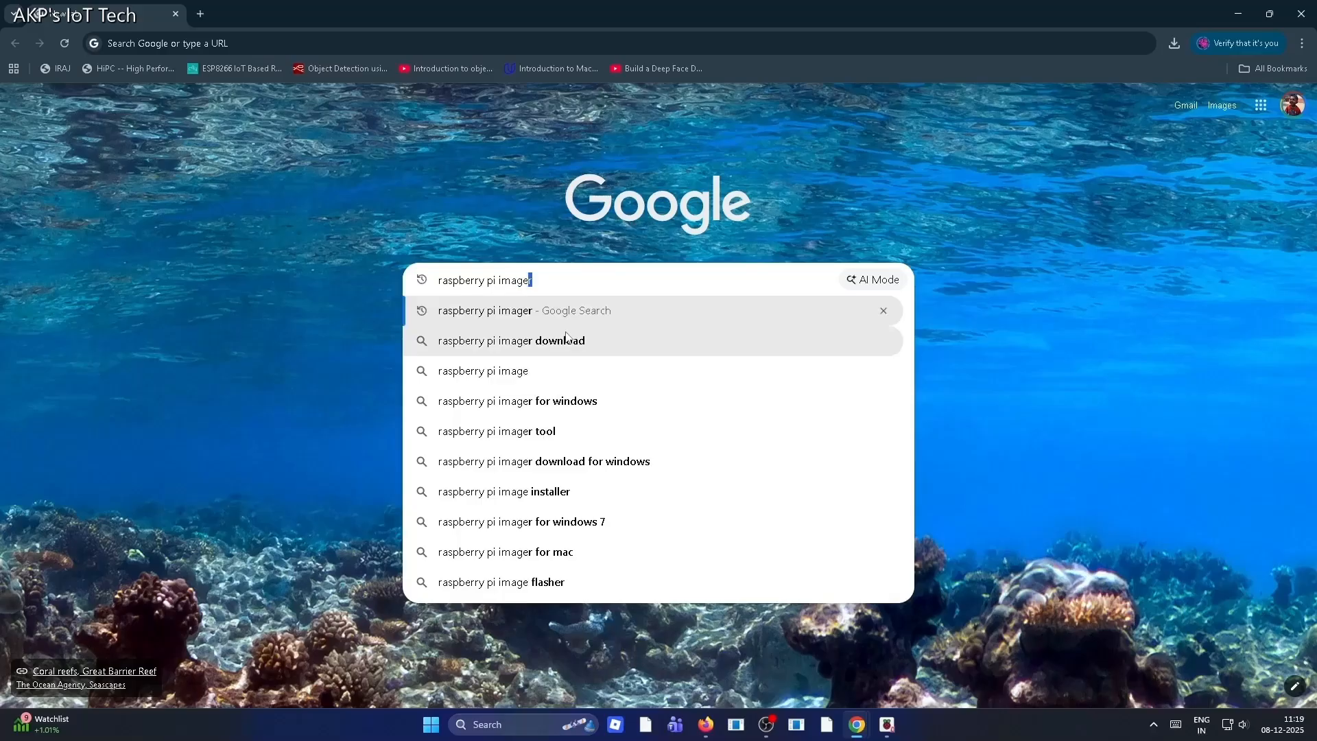
Search the web for "raspberry pi imager" and open the official Raspberry Pi software page
key(Return)
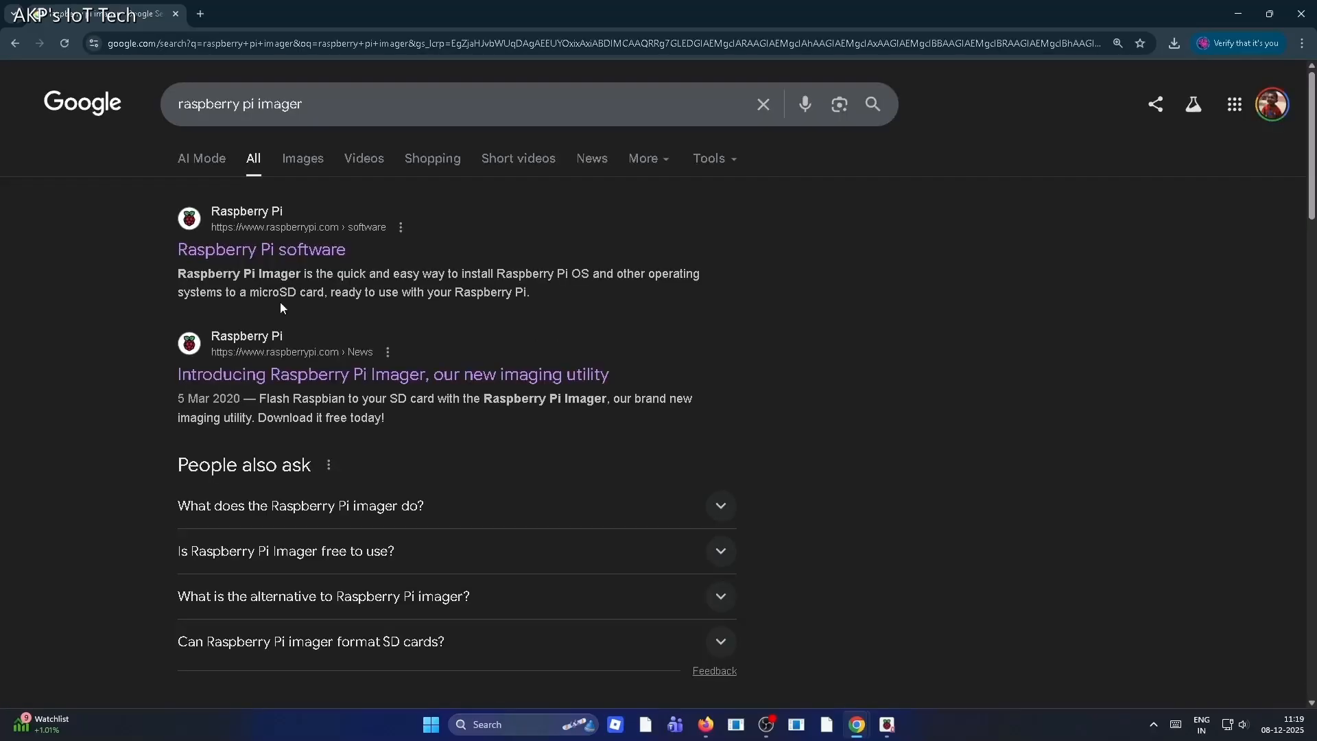
click(285, 258)
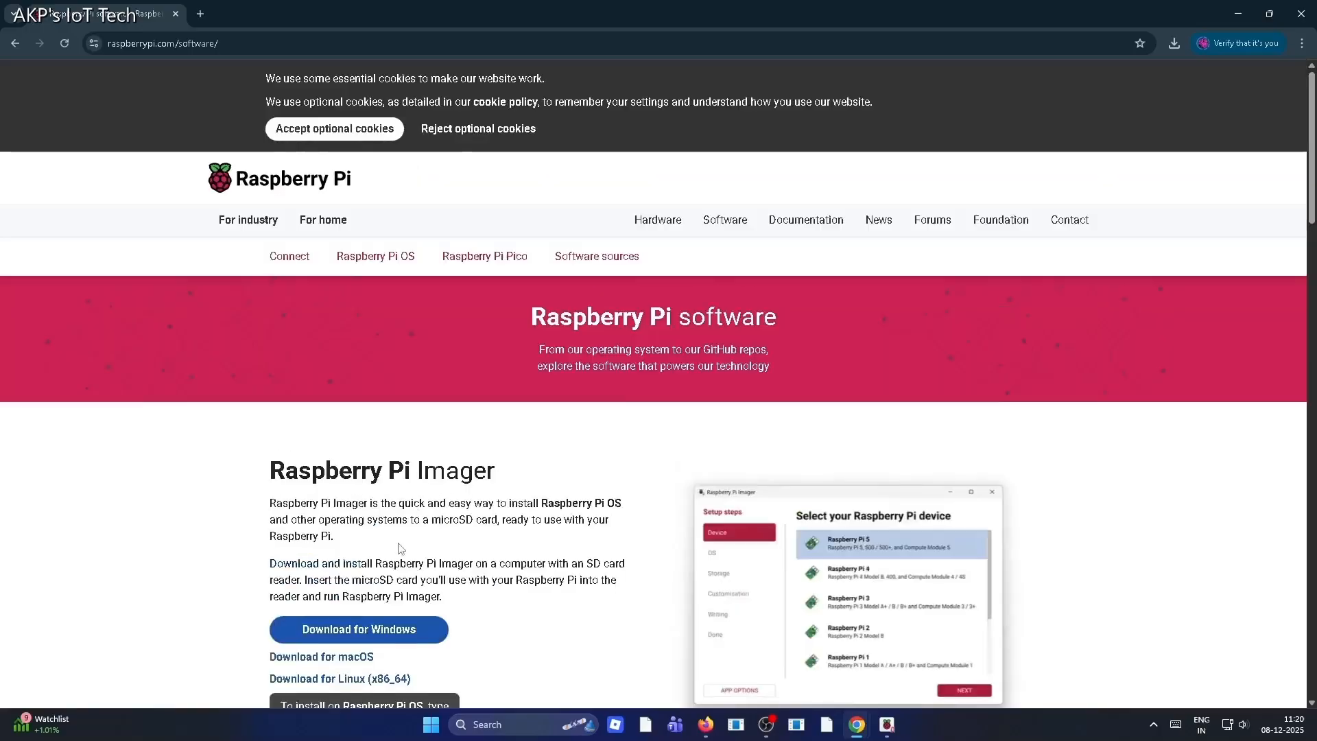
Download Raspberry Pi Imager for Windows and open the downloaded imager_2.0.0.exe installer
scroll(402, 549, down, 2)
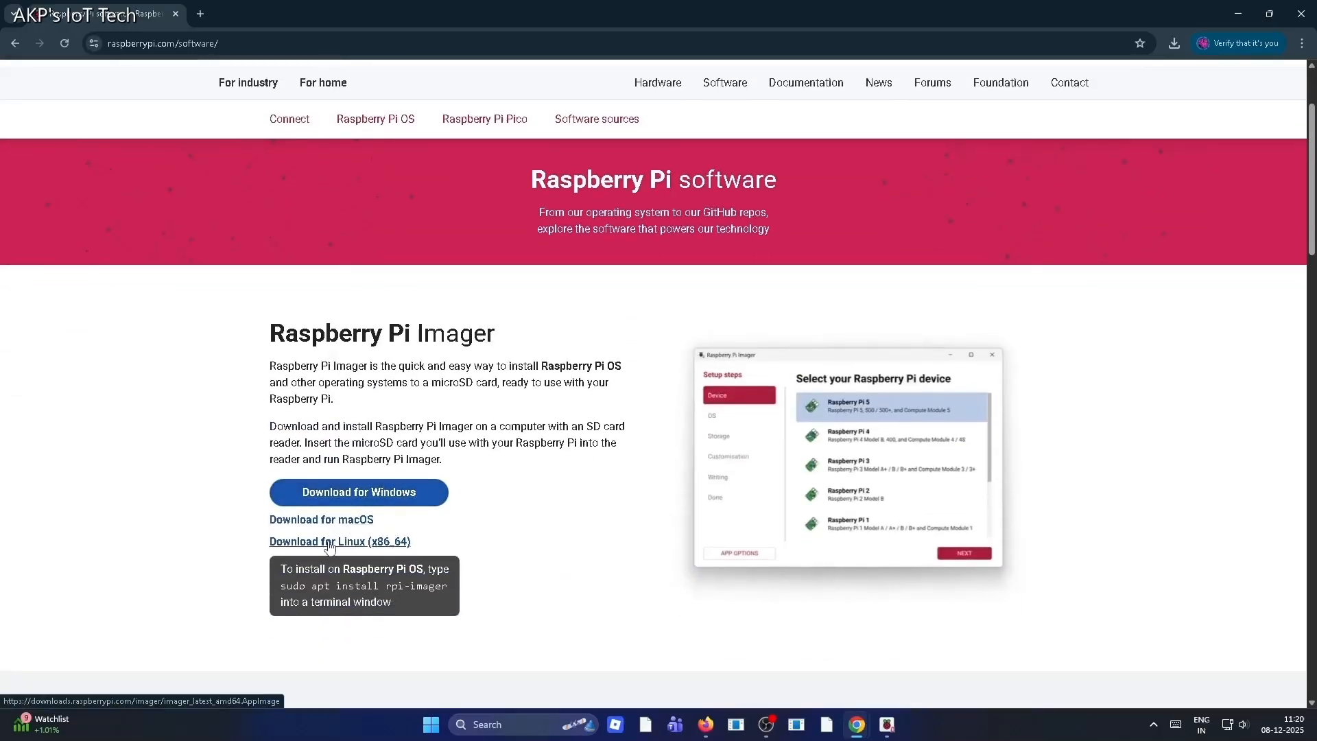
click(355, 504)
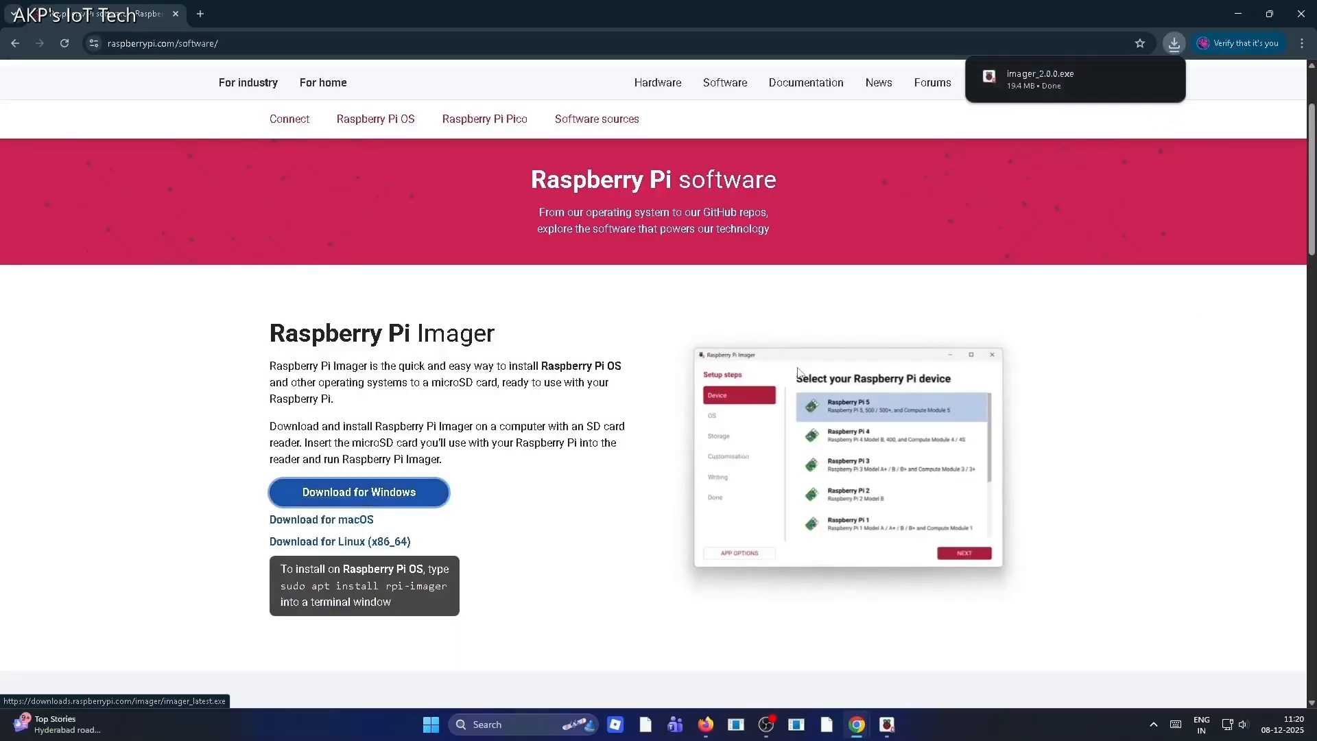
click(1038, 80)
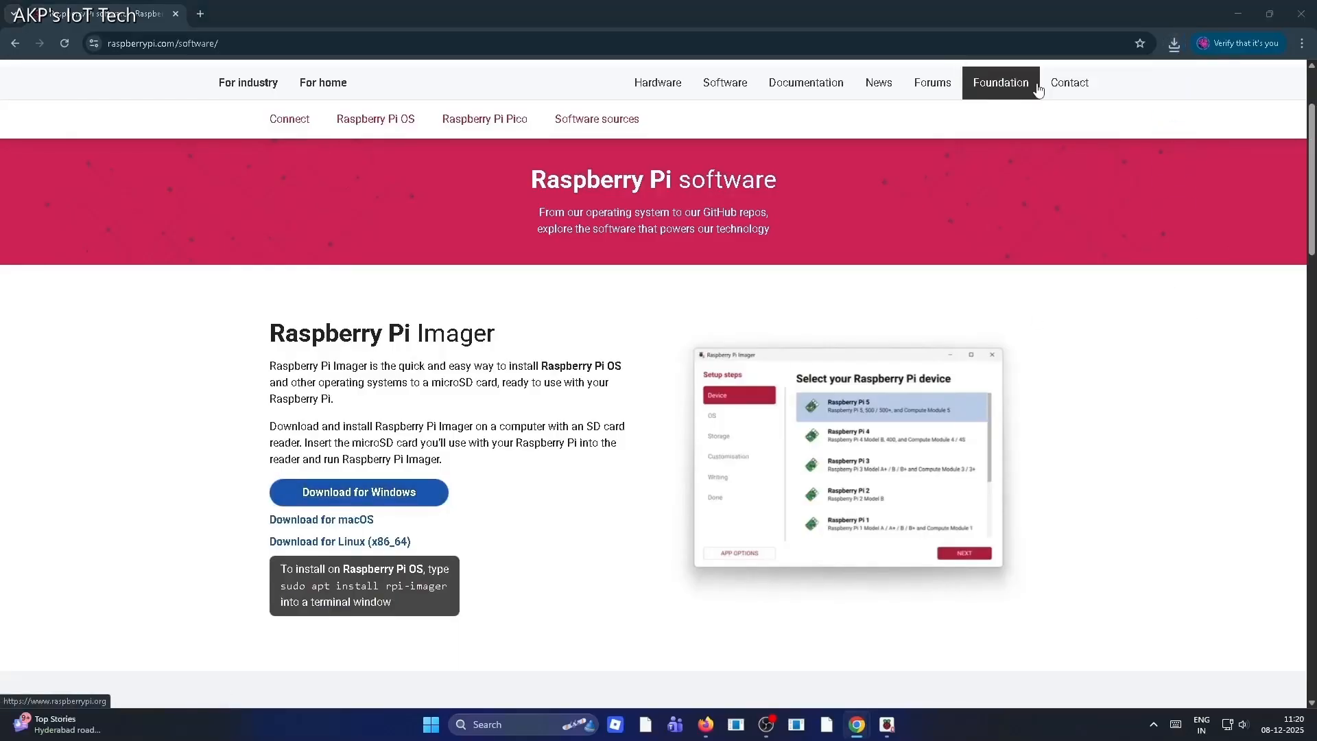
Restore and minimize the browser window, then confirm English as the setup language
click(1268, 14)
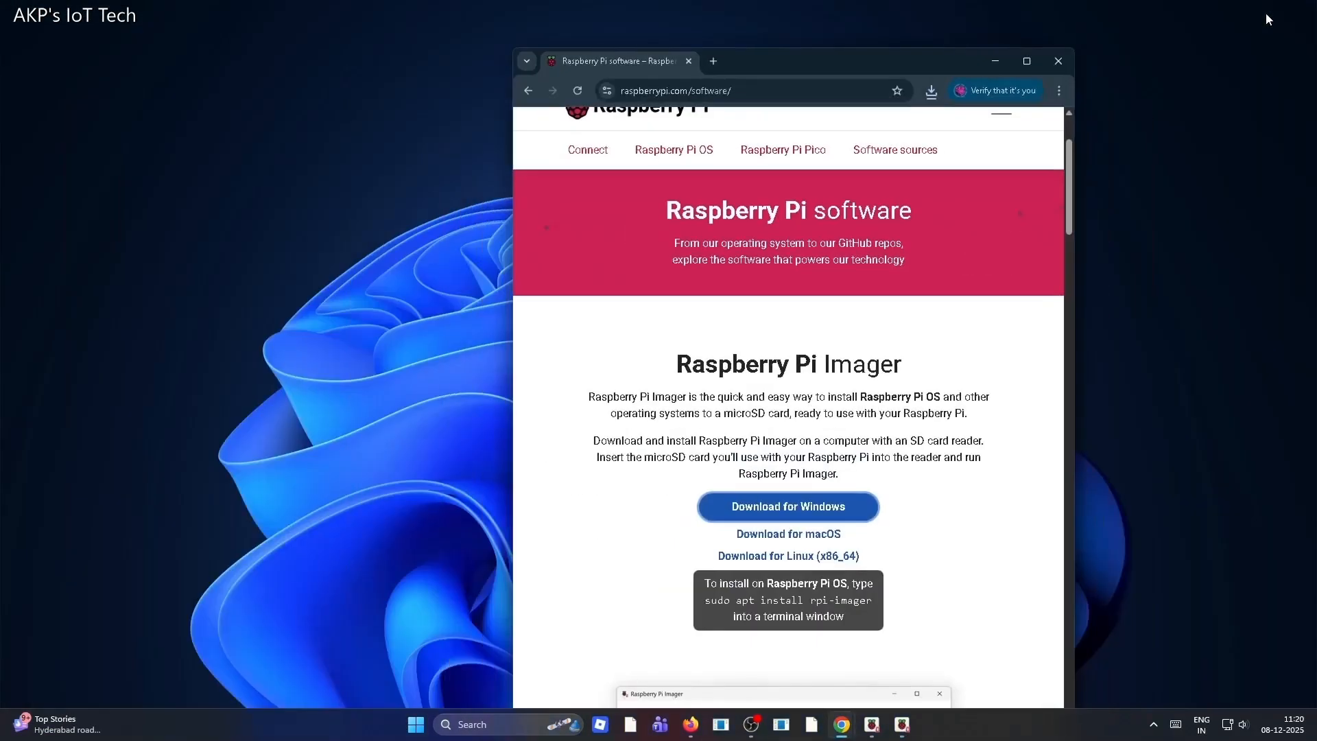
click(999, 60)
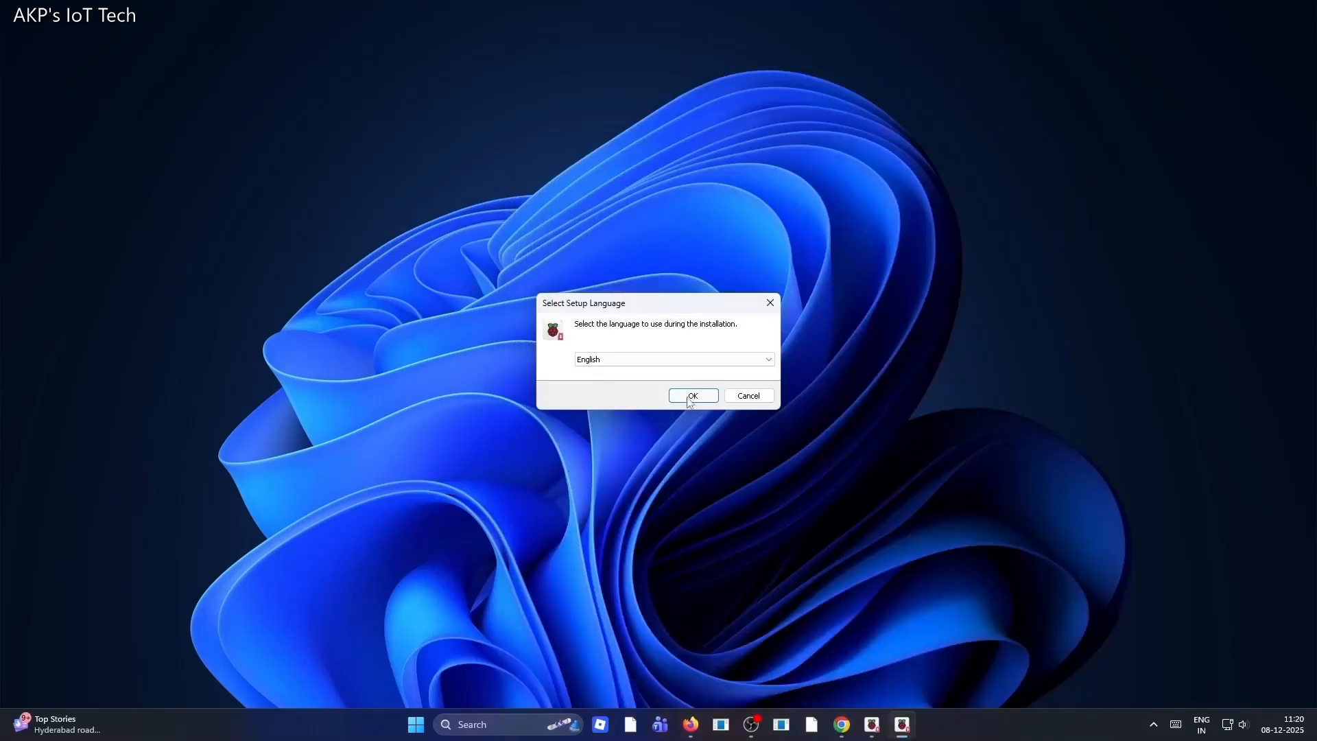
click(691, 397)
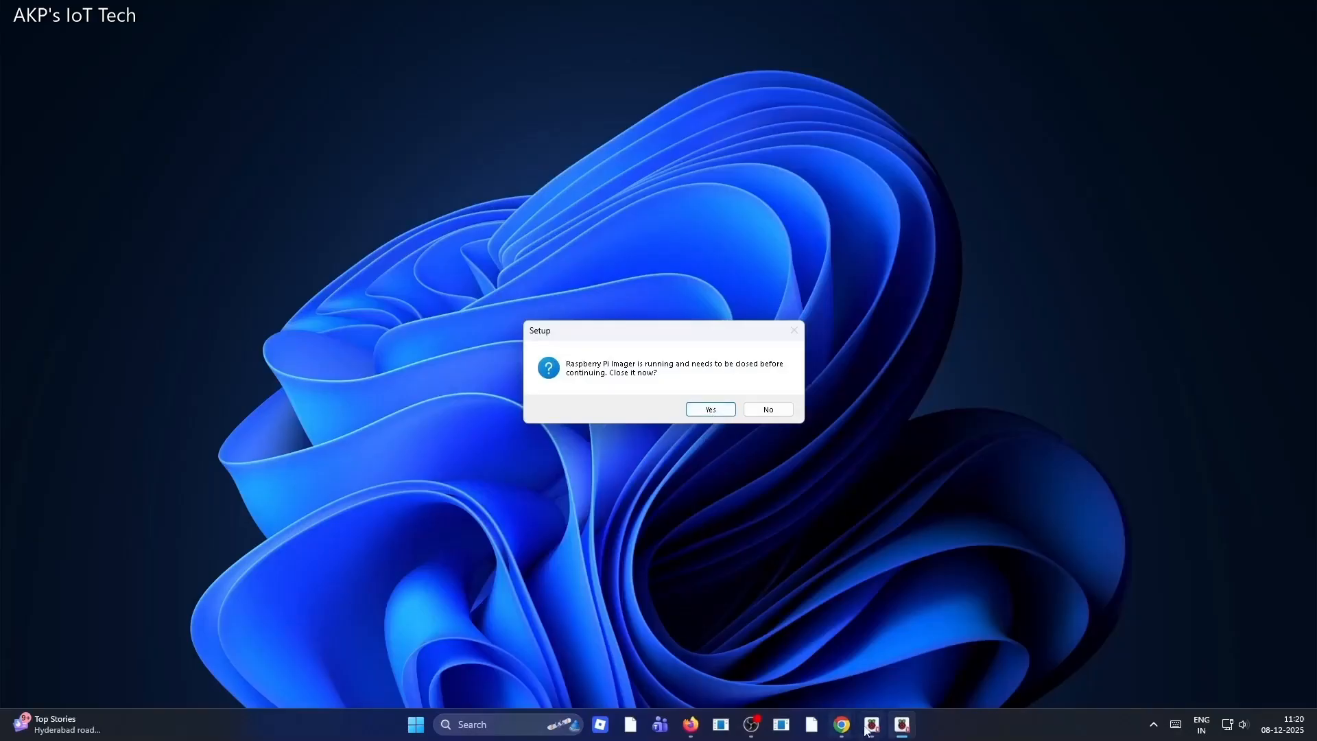
Close the already running Raspberry Pi Imager window and confirm English as the setup language again
mouse_move(873, 726)
click(862, 653)
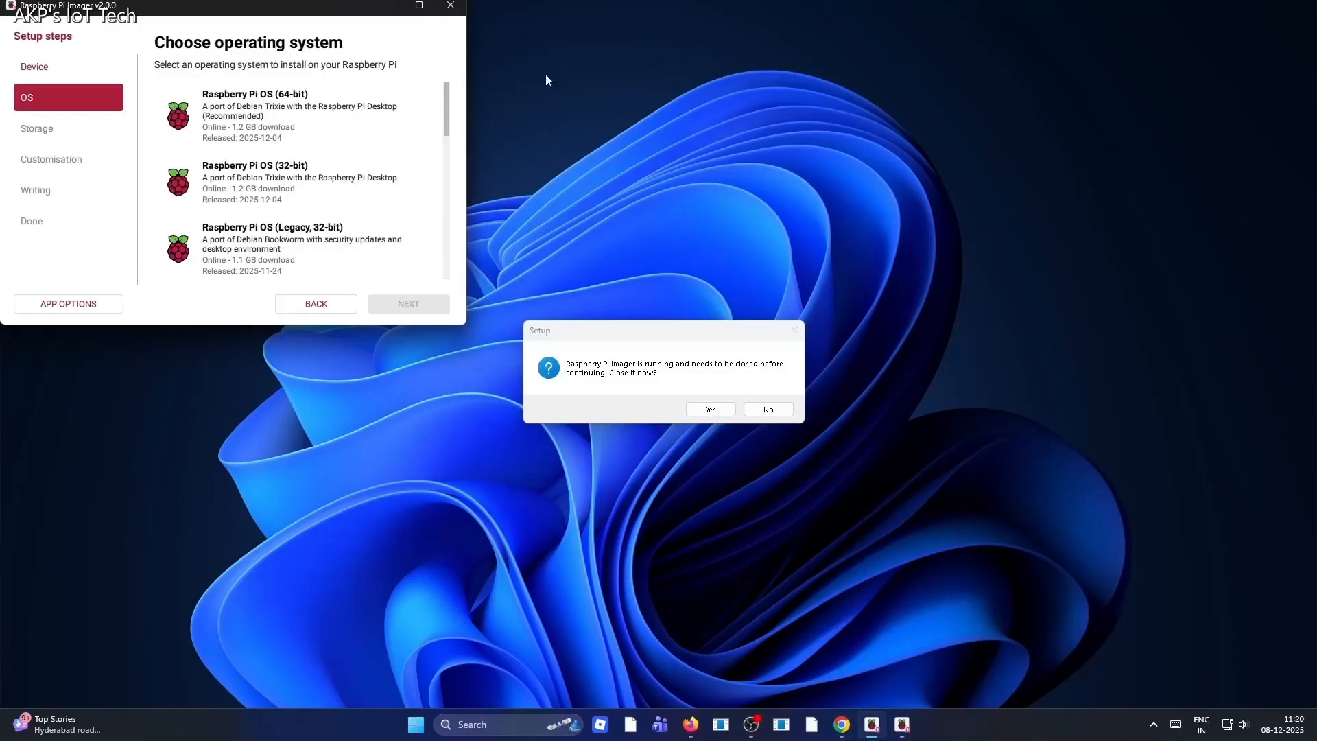
click(450, 6)
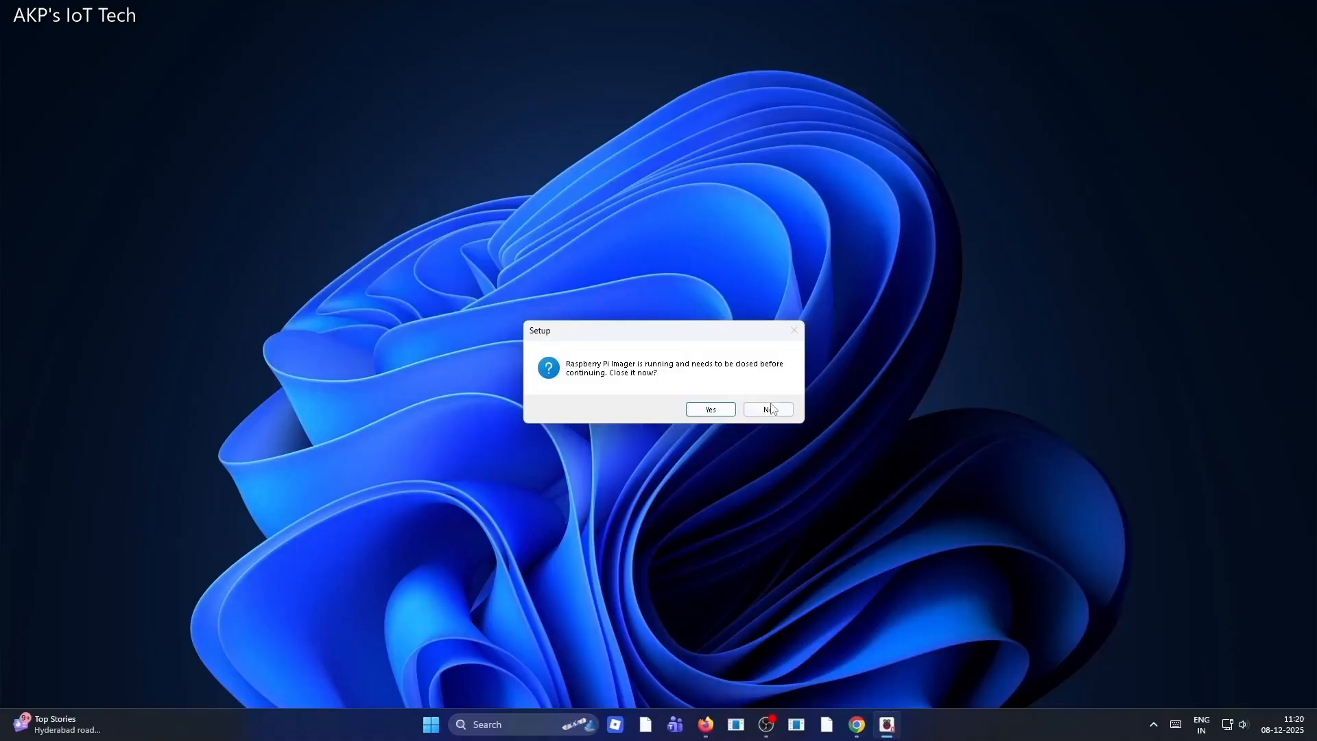
click(769, 410)
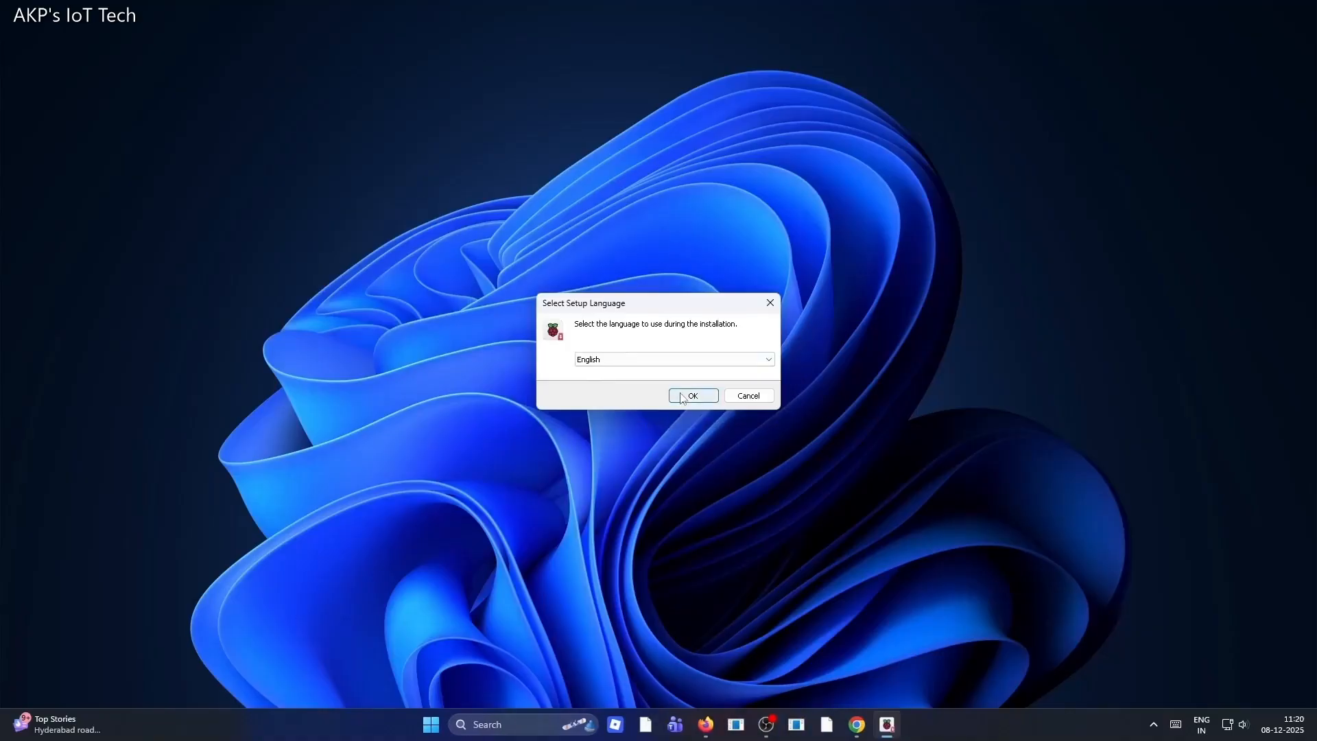
click(680, 396)
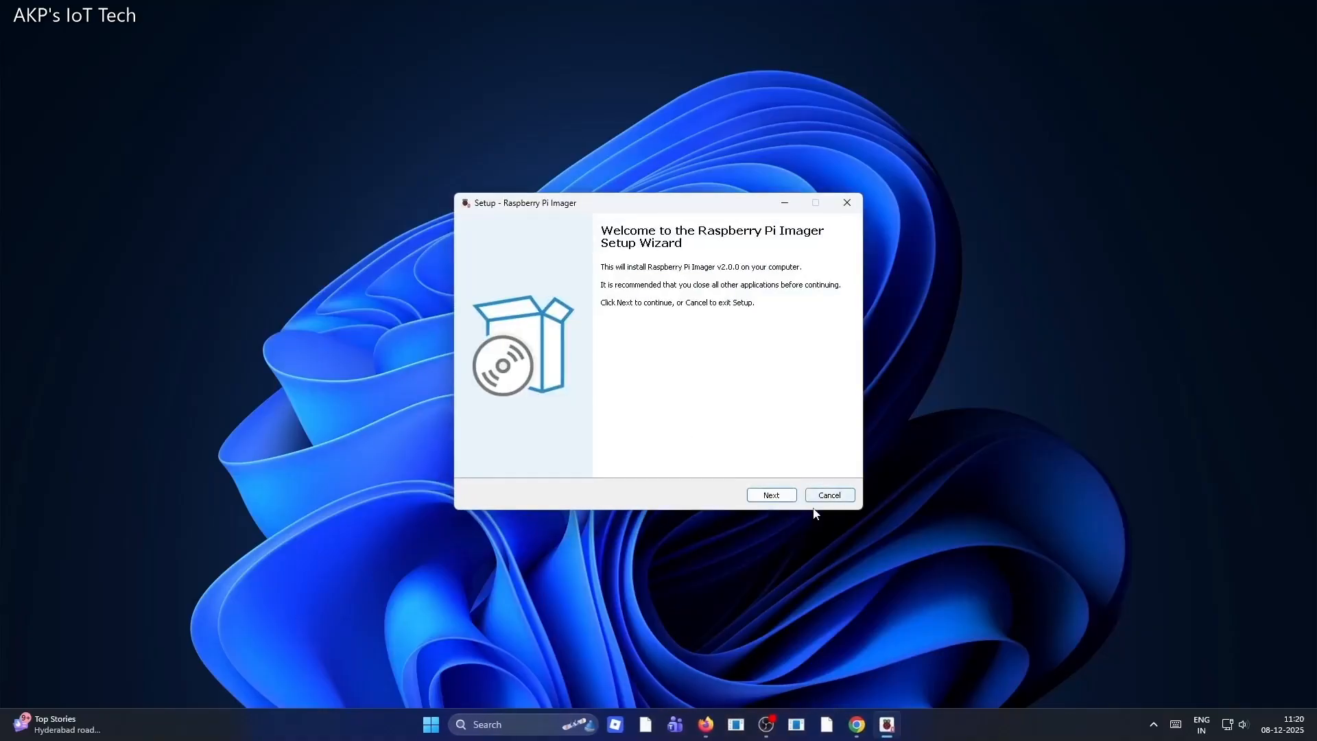
Advance past the setup welcome page and accept the licence agreement
click(764, 499)
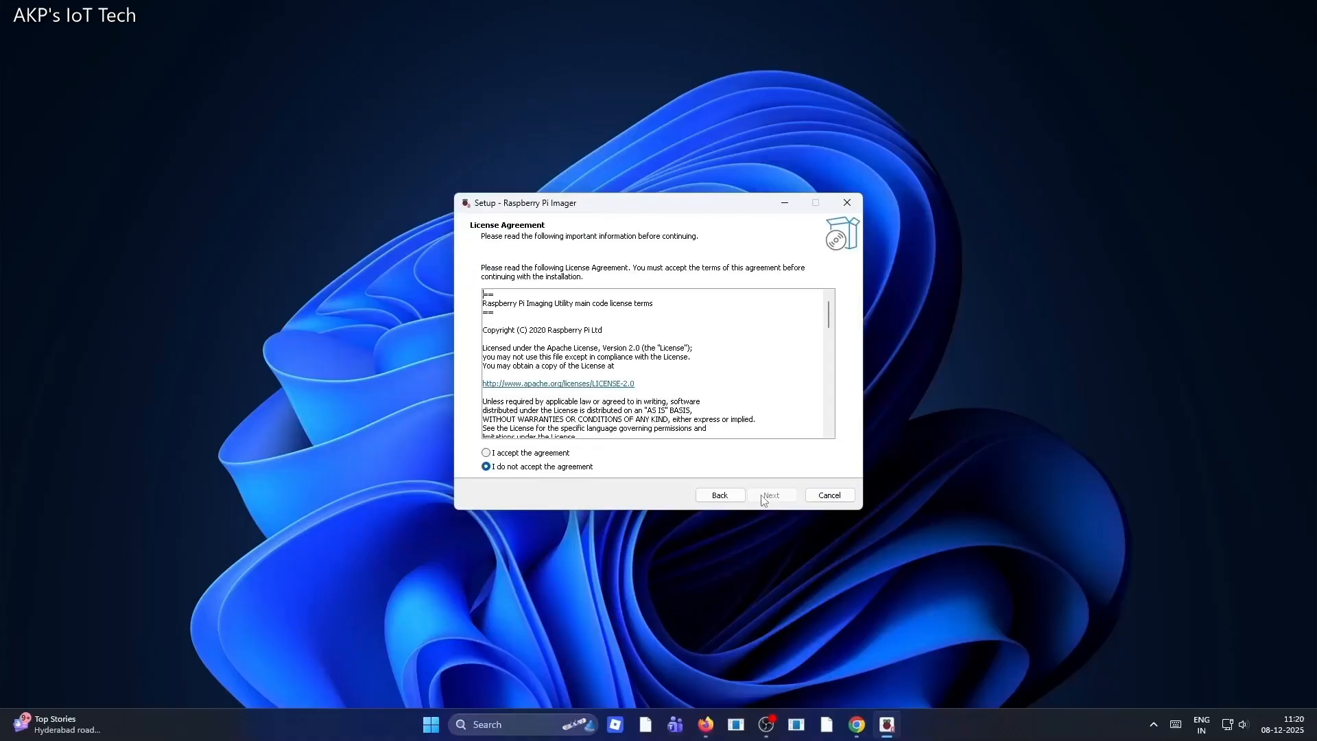
click(486, 453)
click(773, 496)
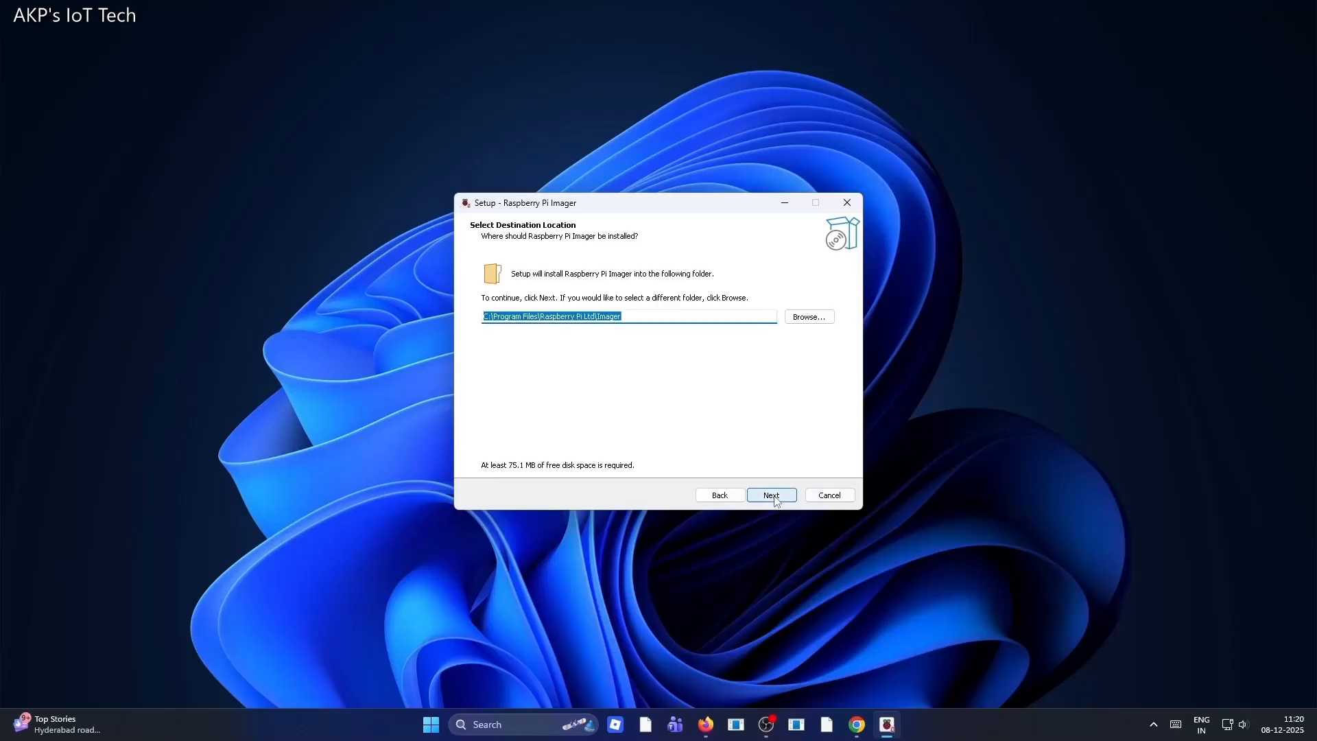
Keep the default destination folder C:\Program Files\Raspberry Pi Ltd\Imager and confirm installing into the existing folder
click(774, 496)
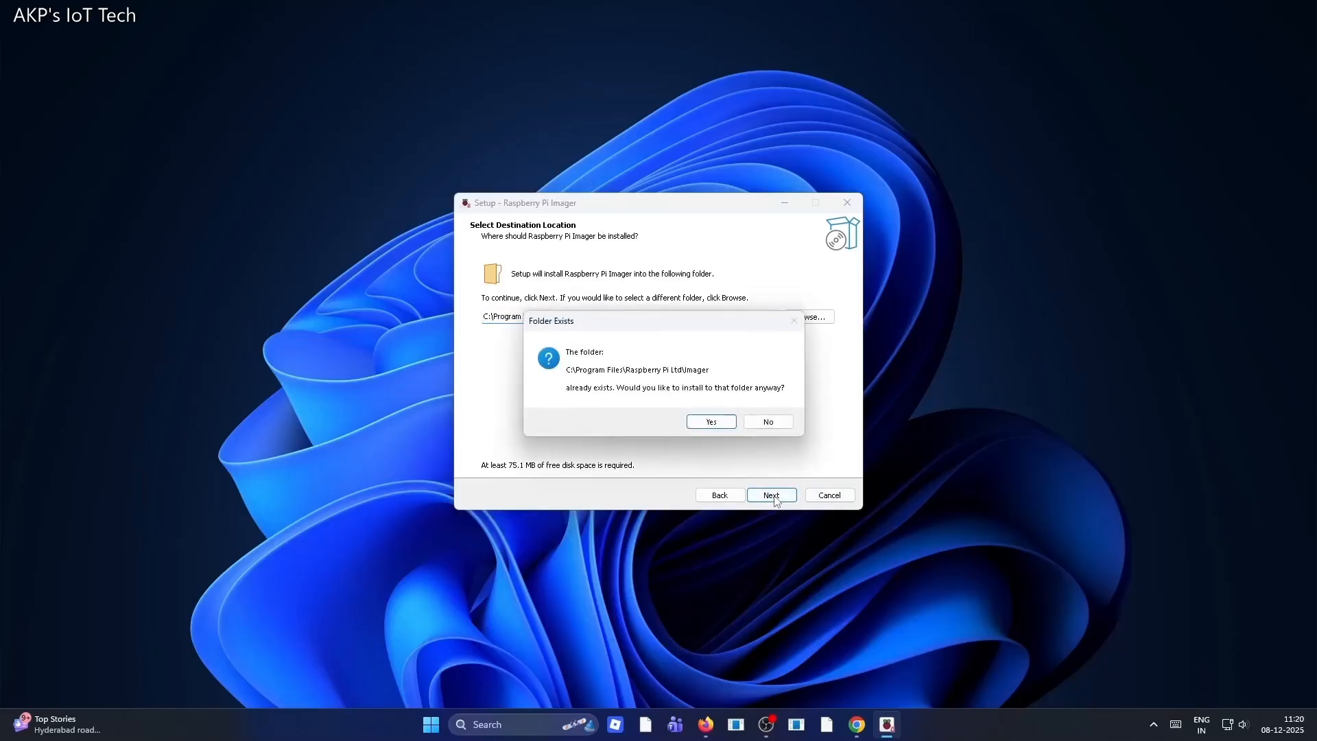
click(714, 423)
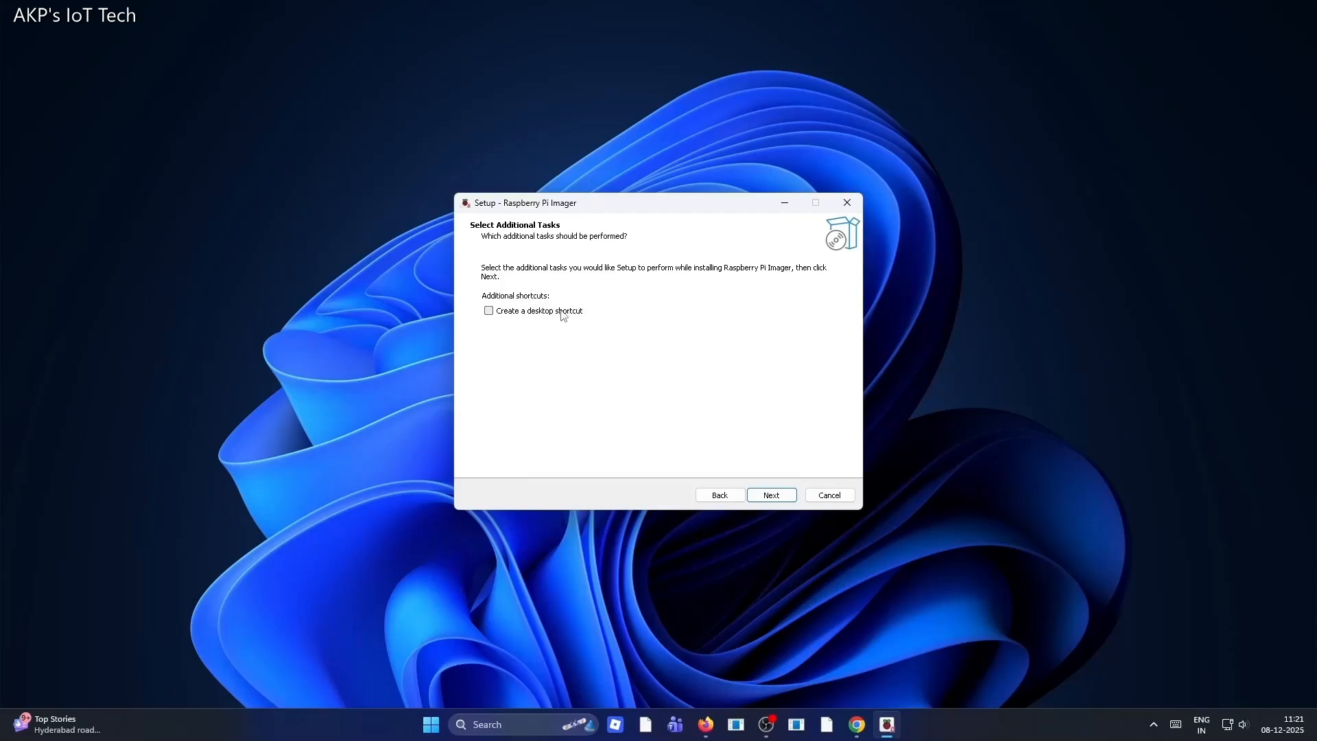
Finish the installation without a desktop shortcut, leaving Launch Raspberry Pi Imager enabled
click(775, 497)
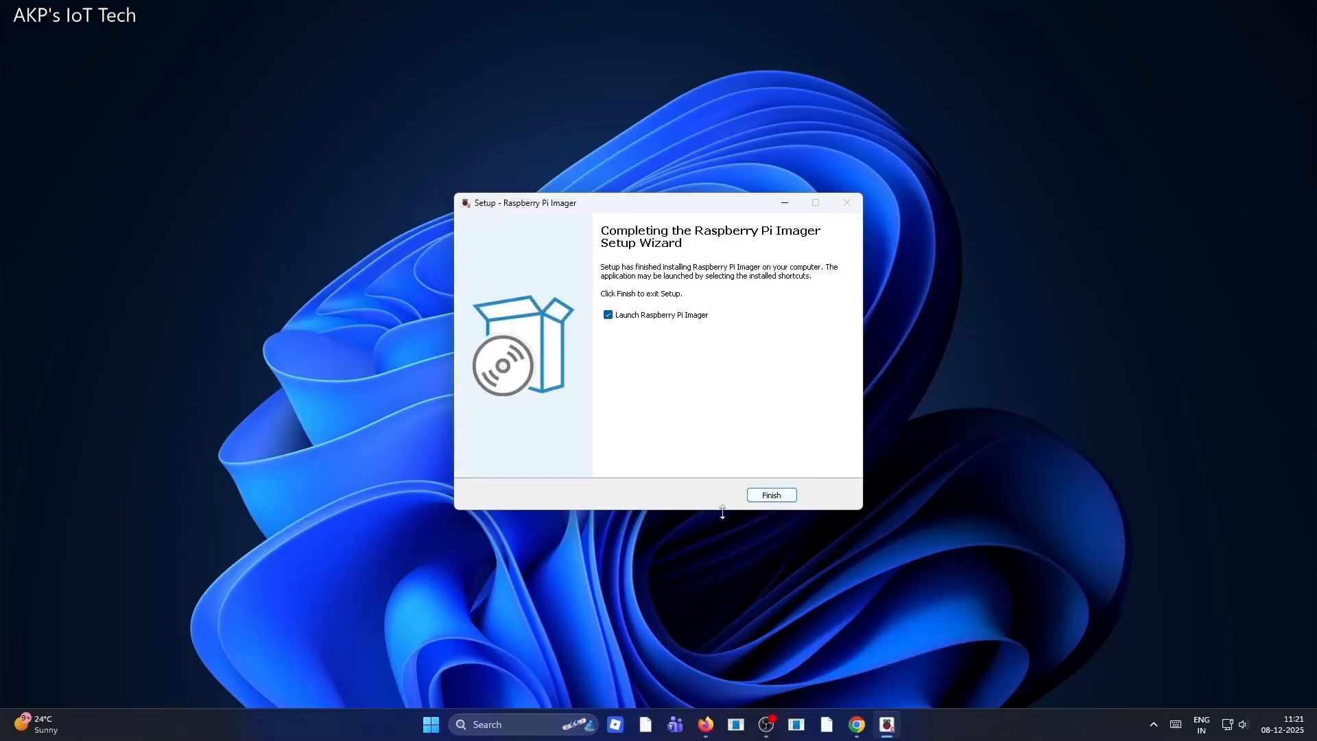
click(772, 495)
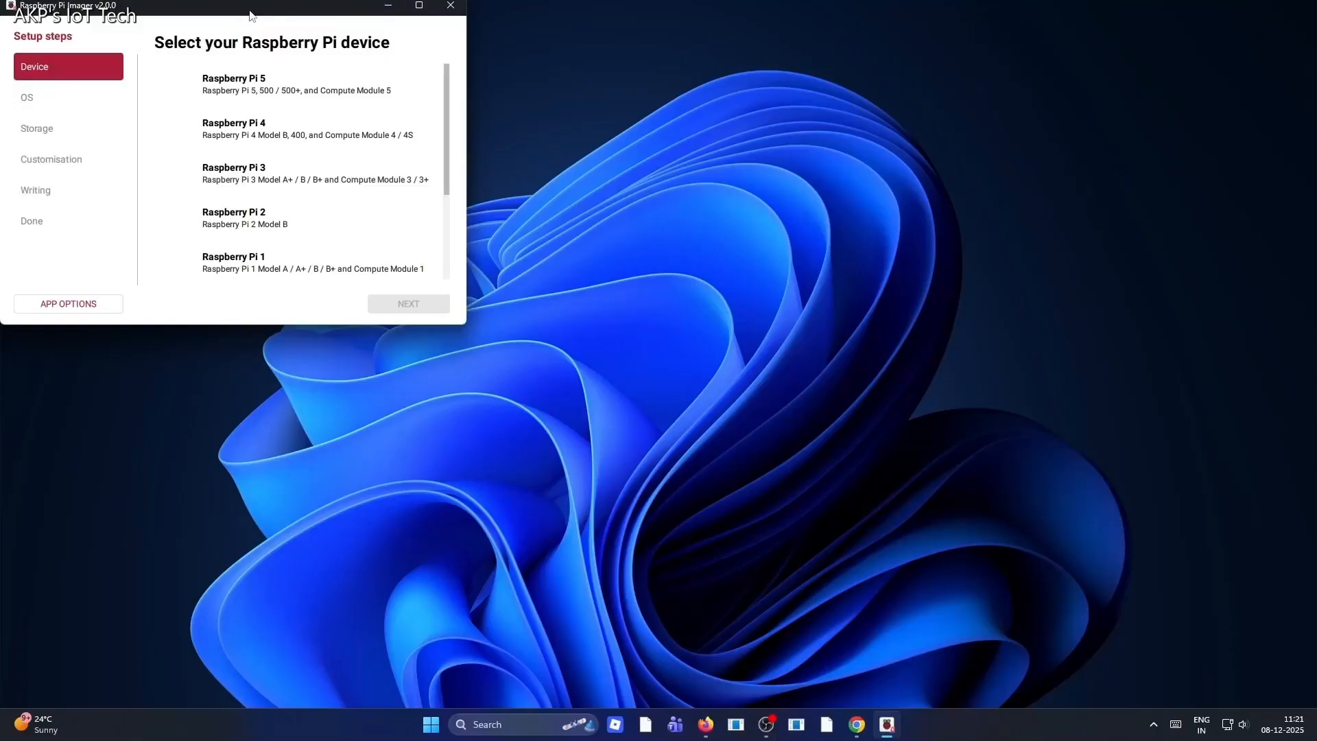
Move the Imager window and choose Raspberry Pi 5 as the target device
drag(250, 14, 349, 120)
click(400, 186)
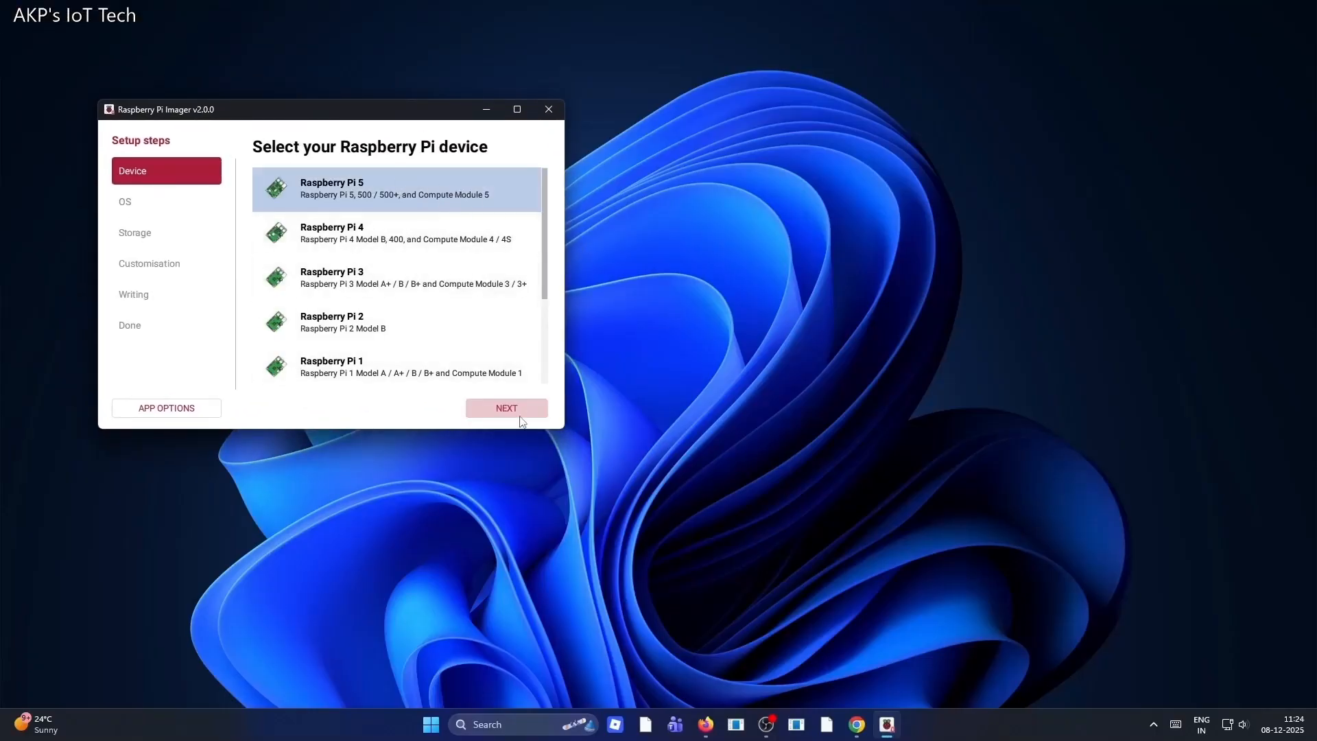
click(523, 415)
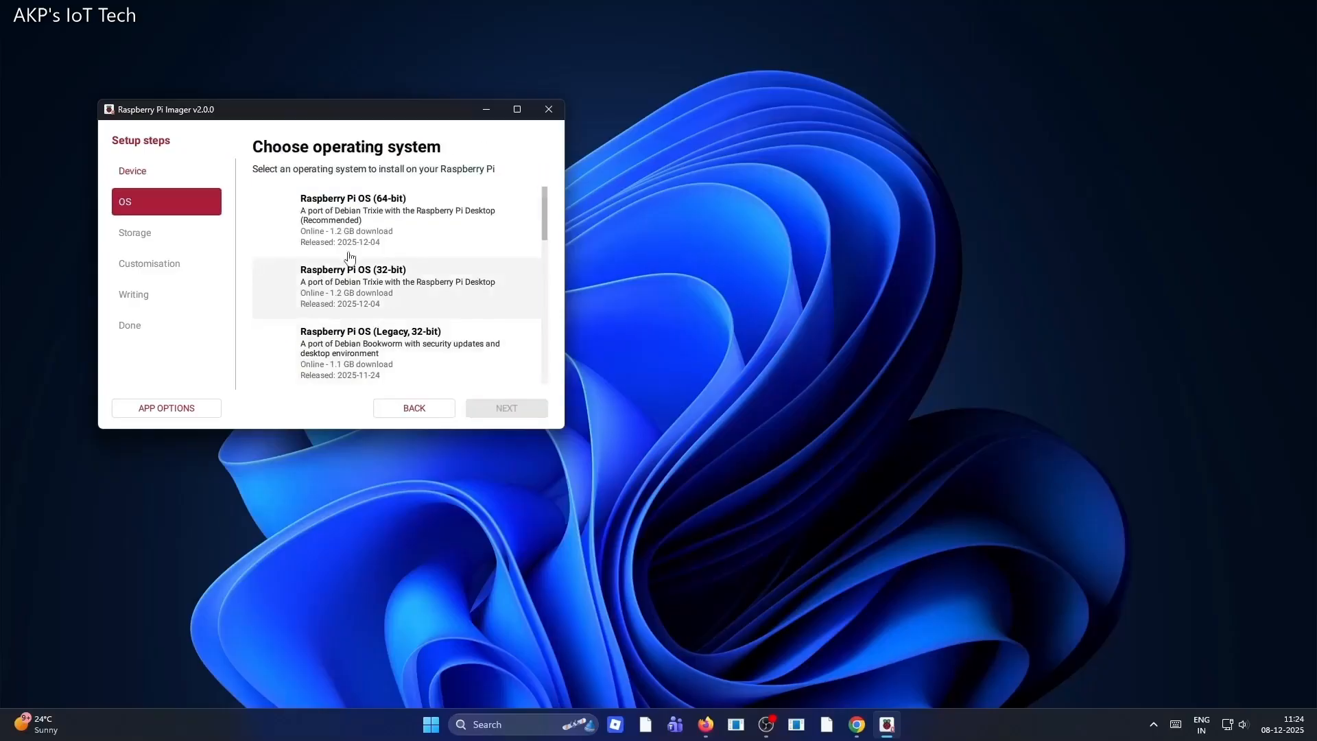
Choose Raspberry Pi OS (64-bit) as the operating system to install
click(448, 217)
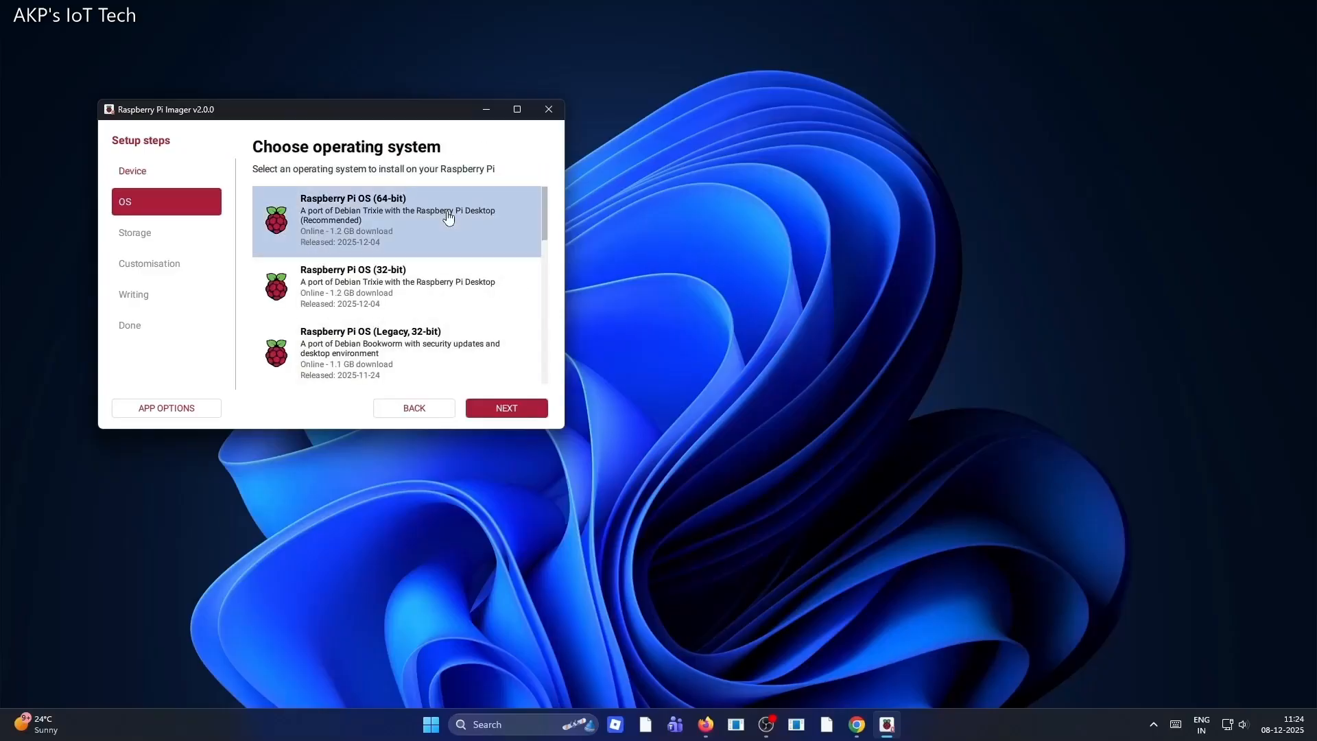
click(500, 408)
Dismiss the Photos import prompt and select the 28.9 GB MXT-USB Storage Device as the storage target
drag(563, 429, 763, 527)
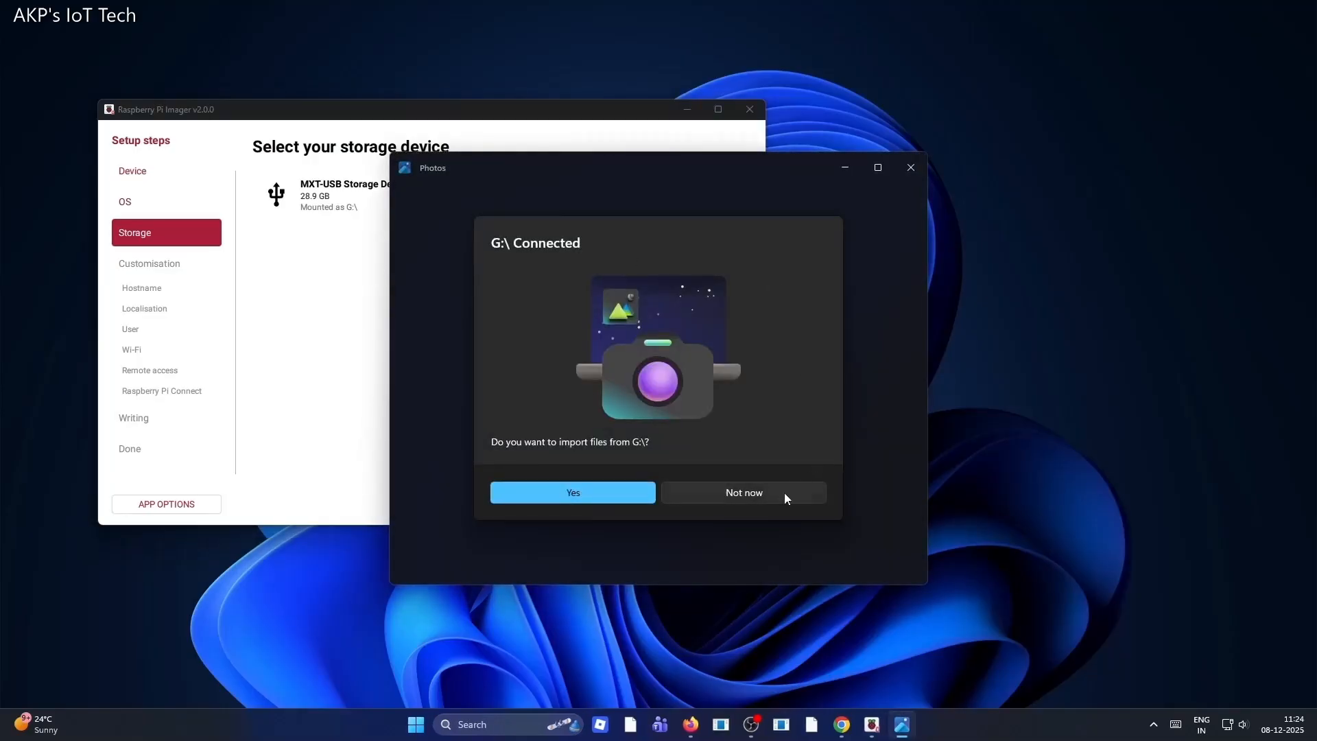
click(919, 171)
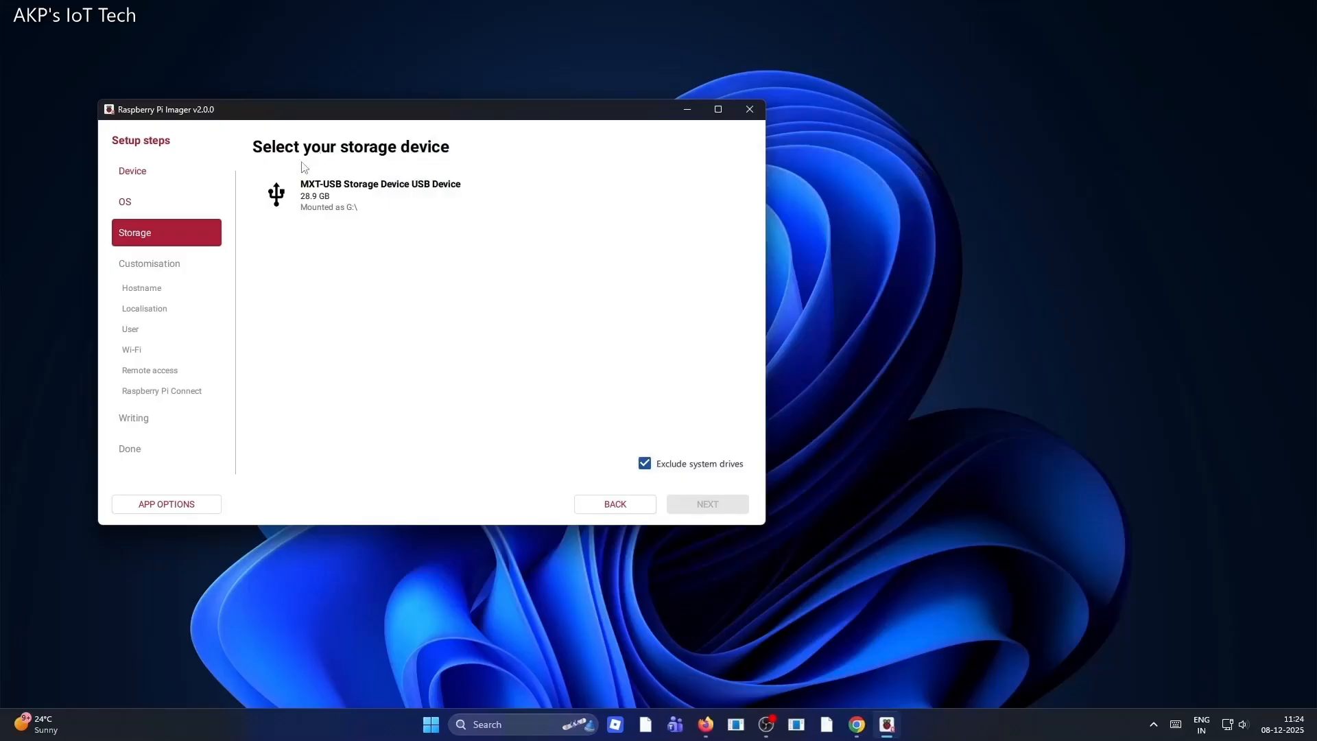
click(334, 190)
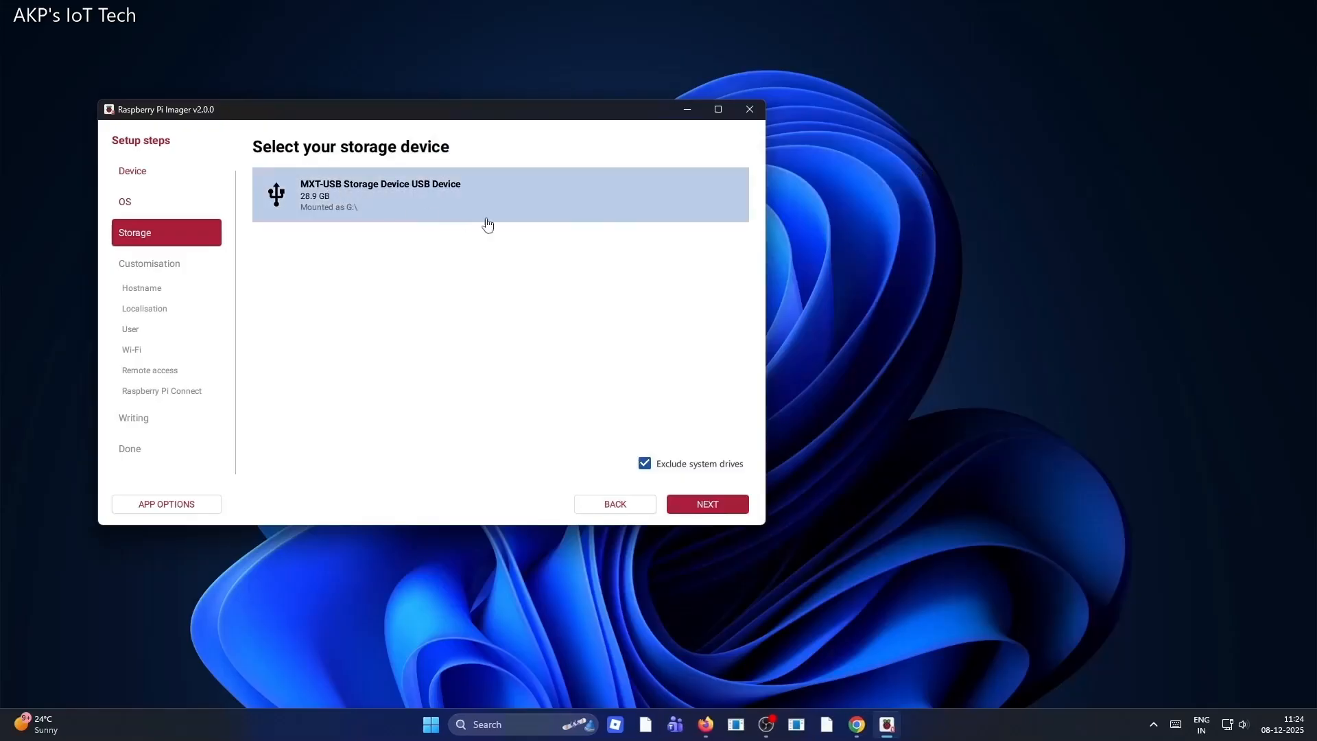
click(704, 501)
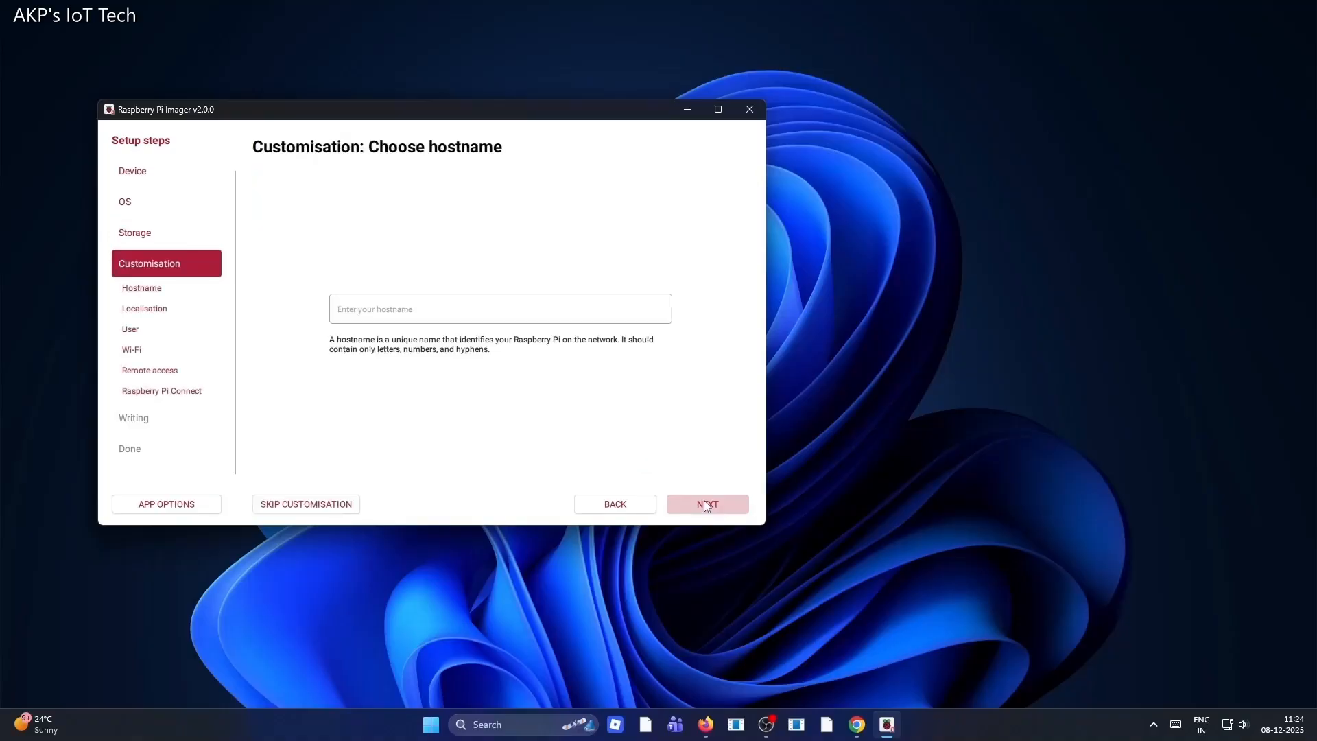
Set the Raspberry Pi hostname to pi5 and continue to localisation
click(433, 308)
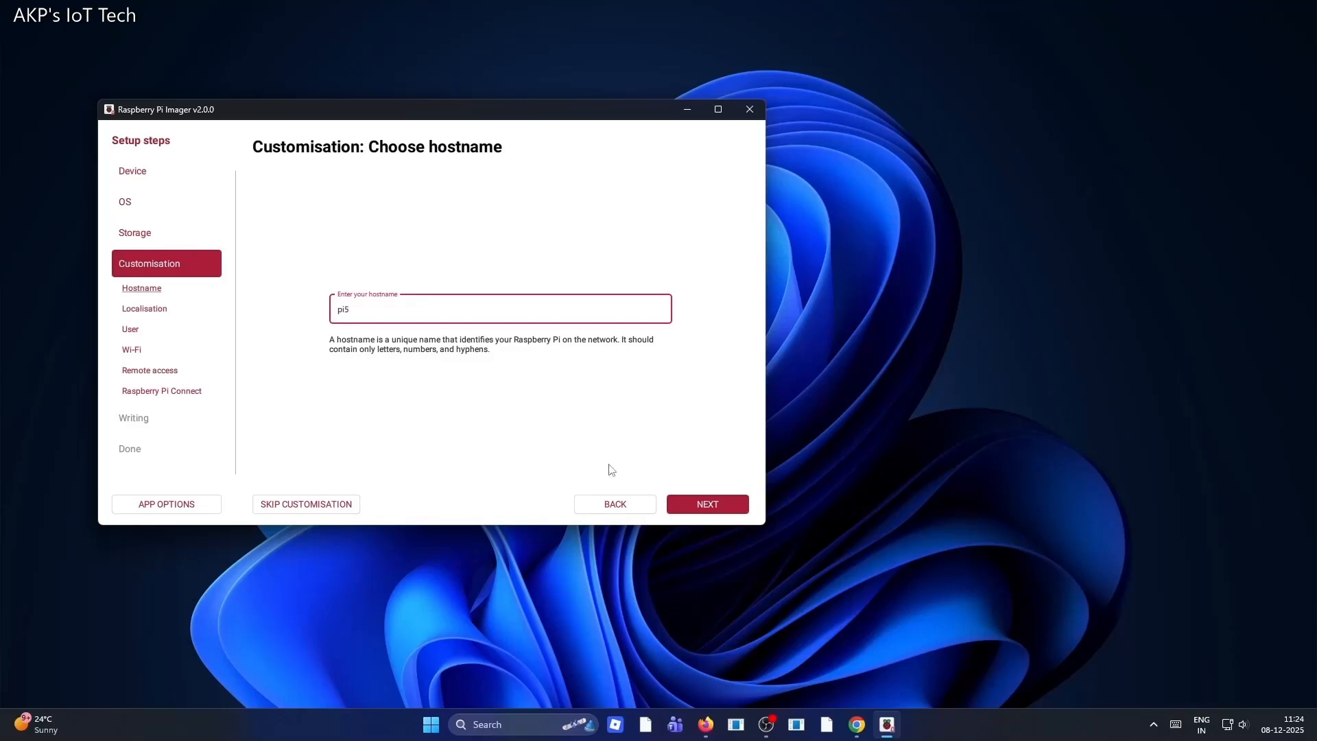
click(730, 505)
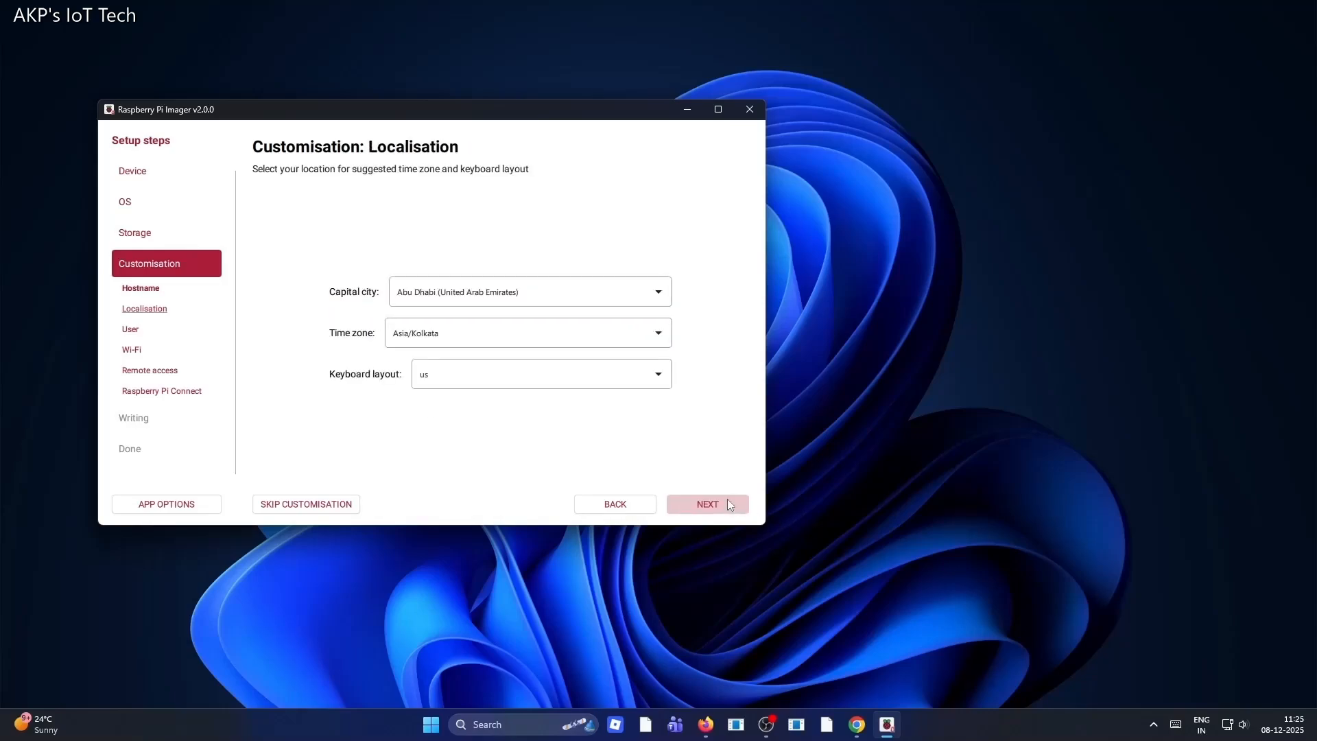
Set the capital city to New Delhi (India) for localisation and continue
click(458, 296)
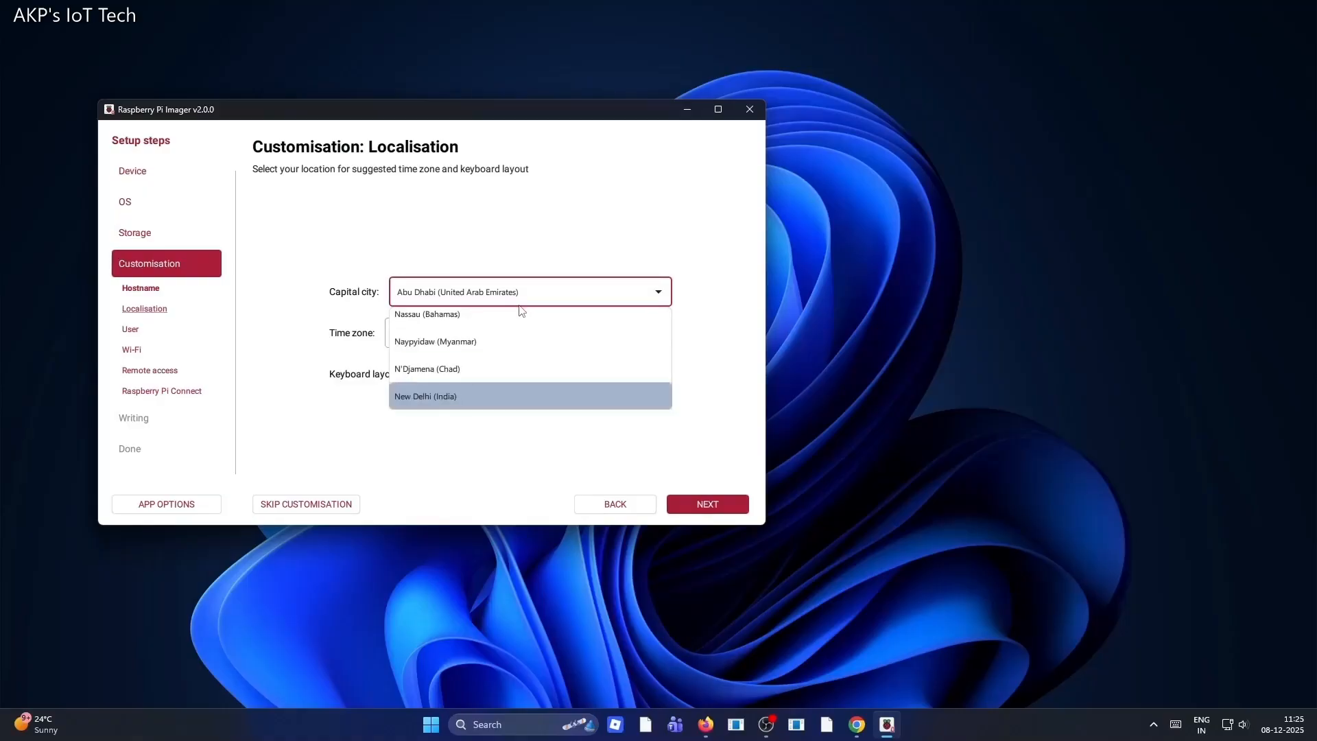
click(444, 398)
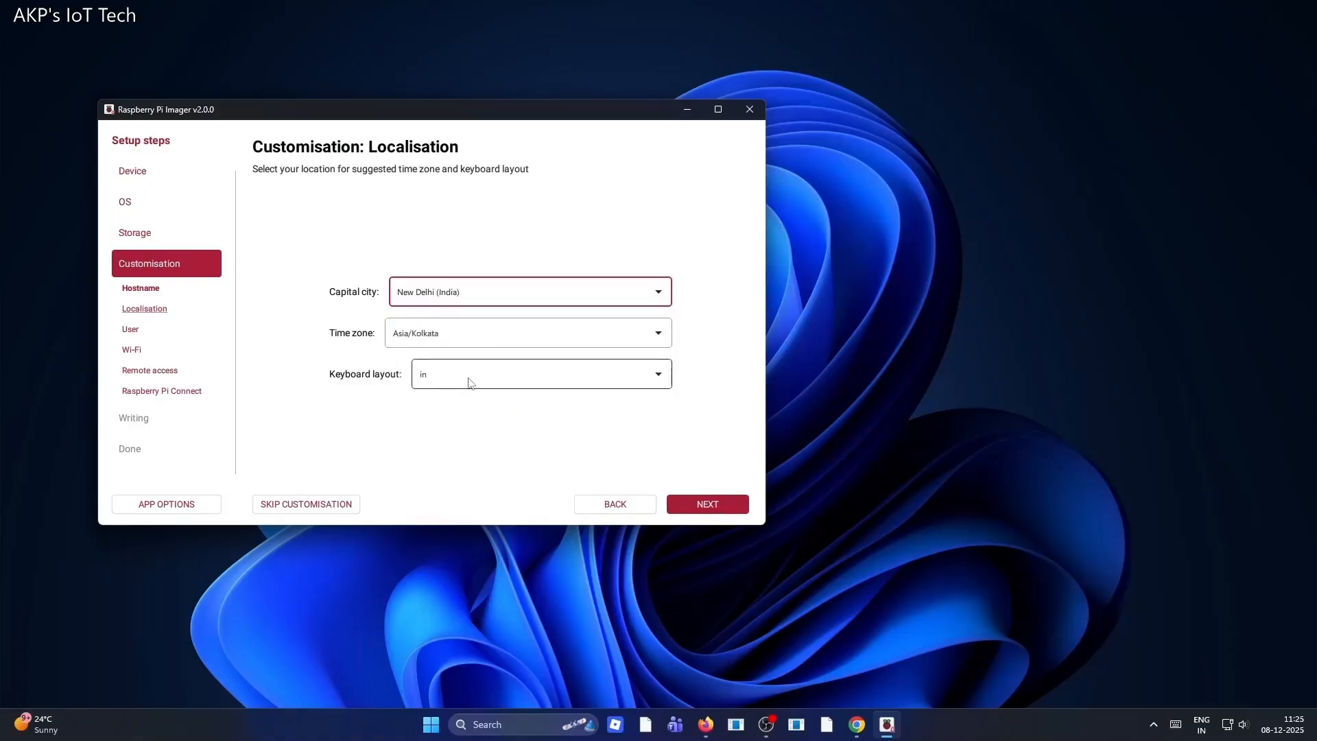
click(731, 507)
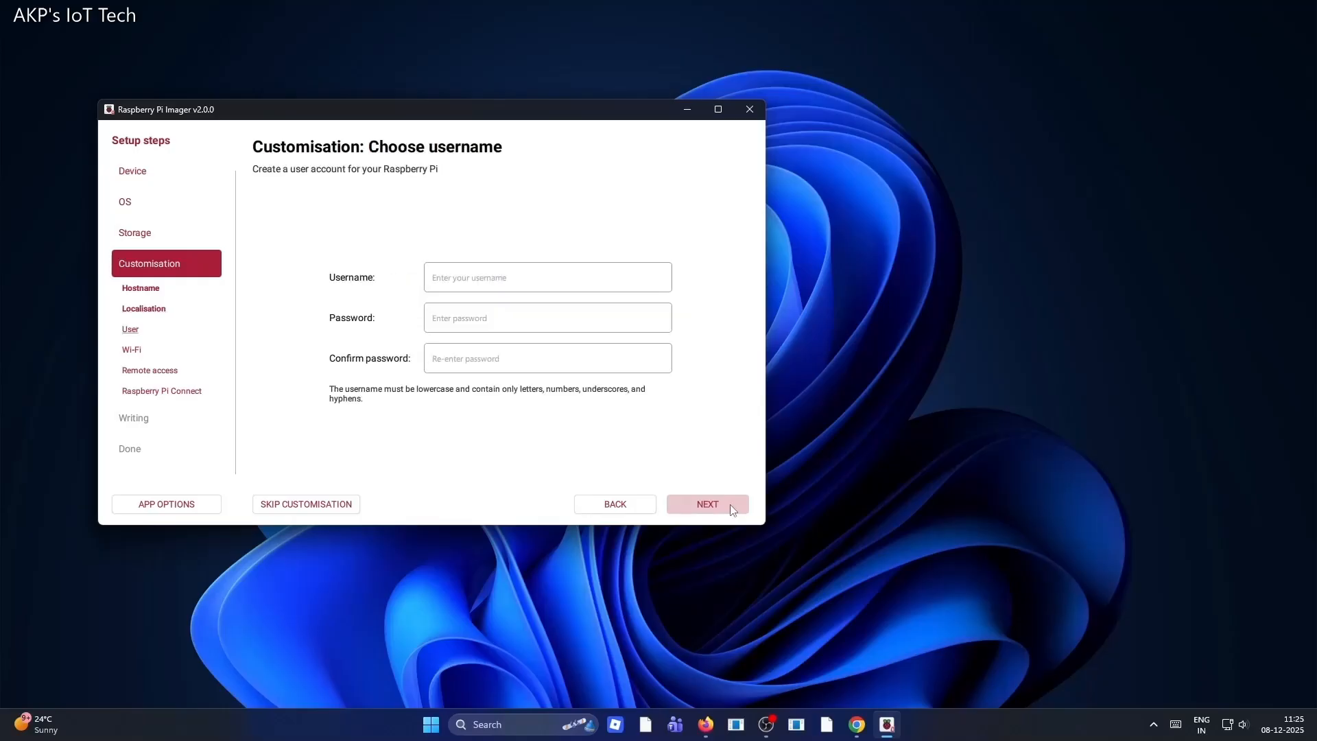
Enter the username for the Raspberry Pi user account
click(455, 276)
text(a)
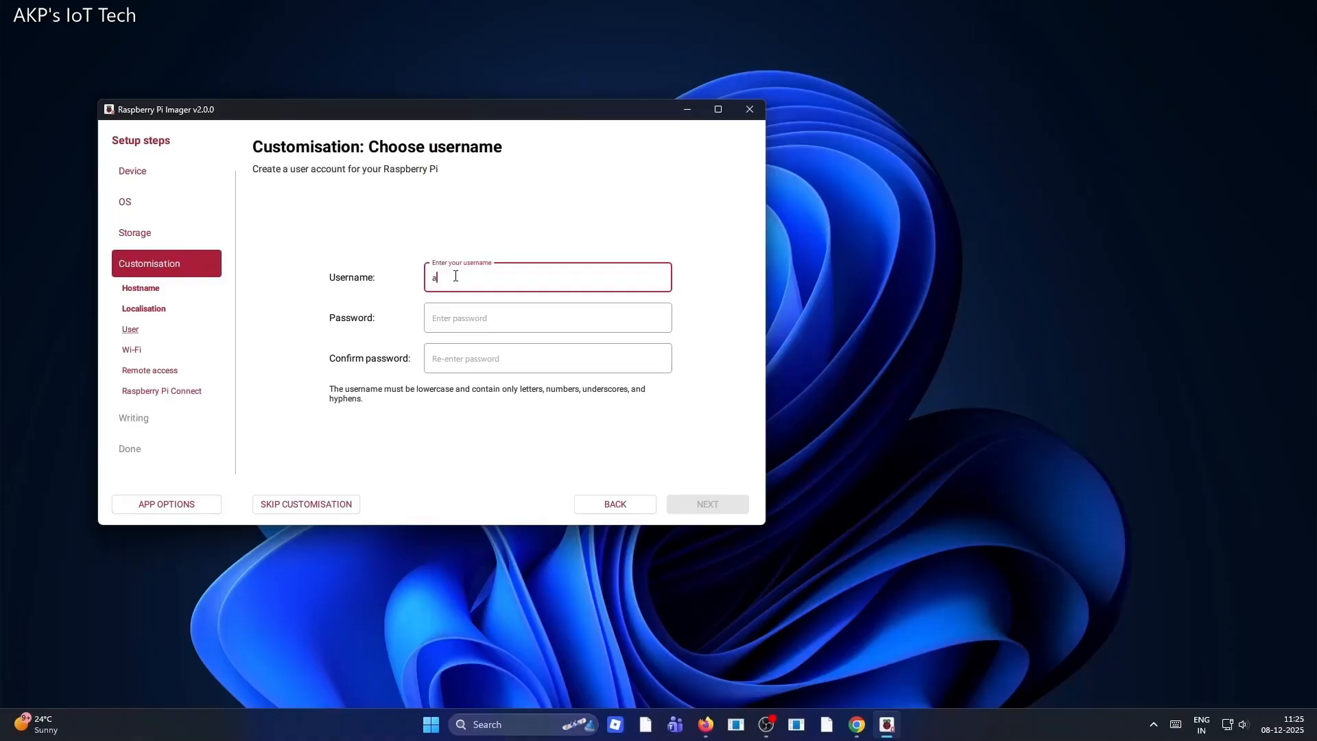
text(kp)
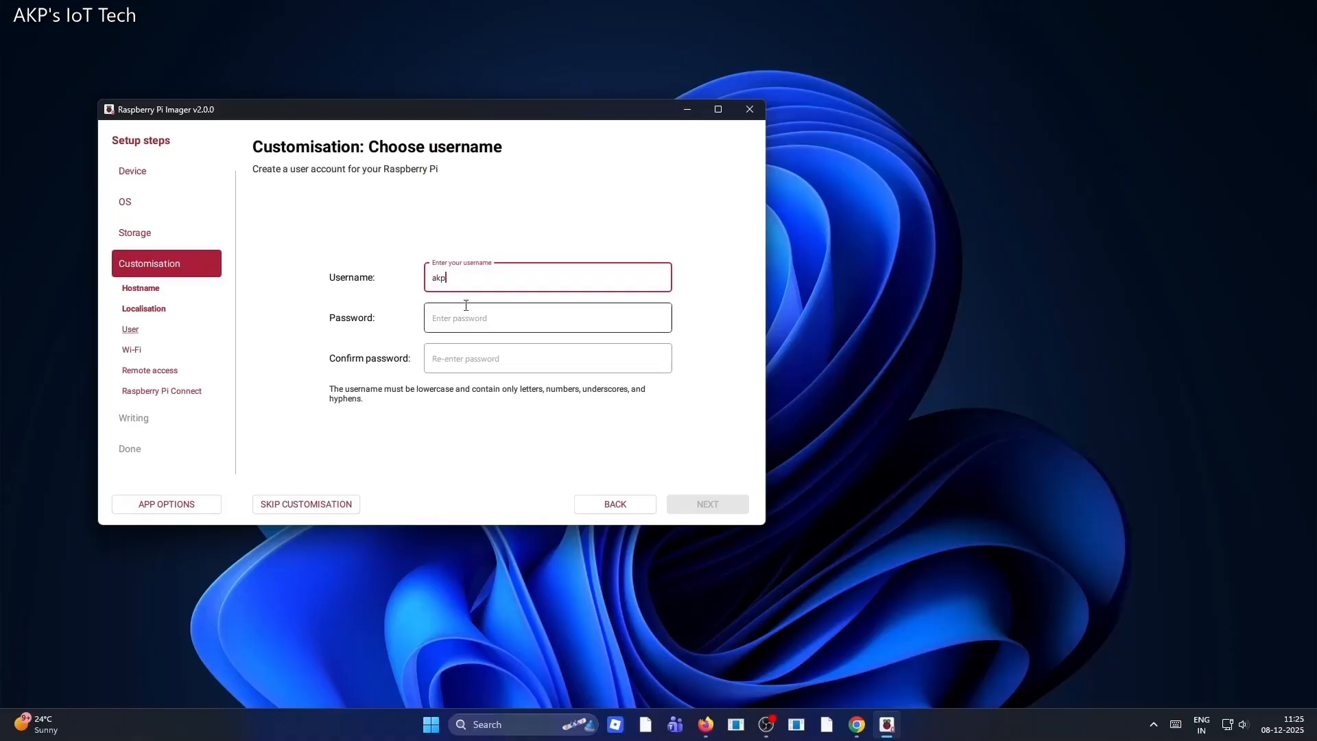
Enter the account password and re-enter it in the confirm password field
click(453, 317)
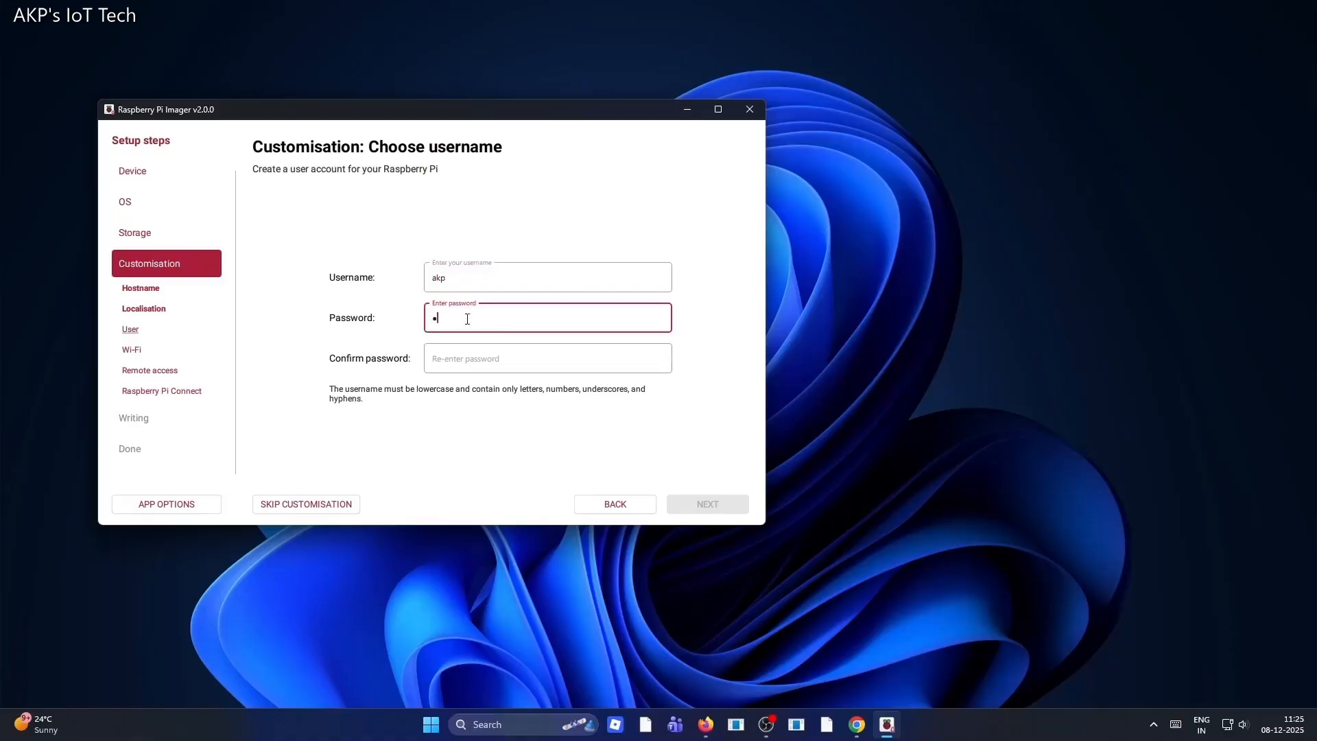
click(449, 364)
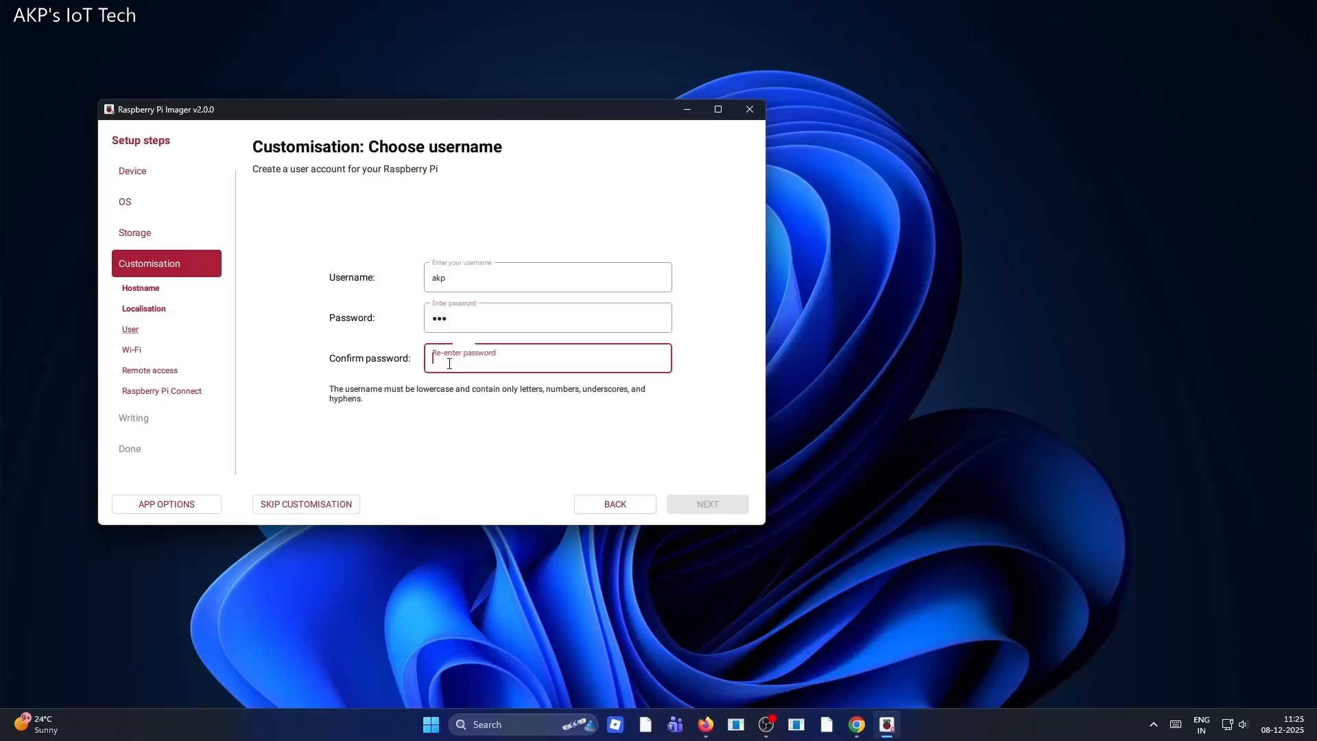
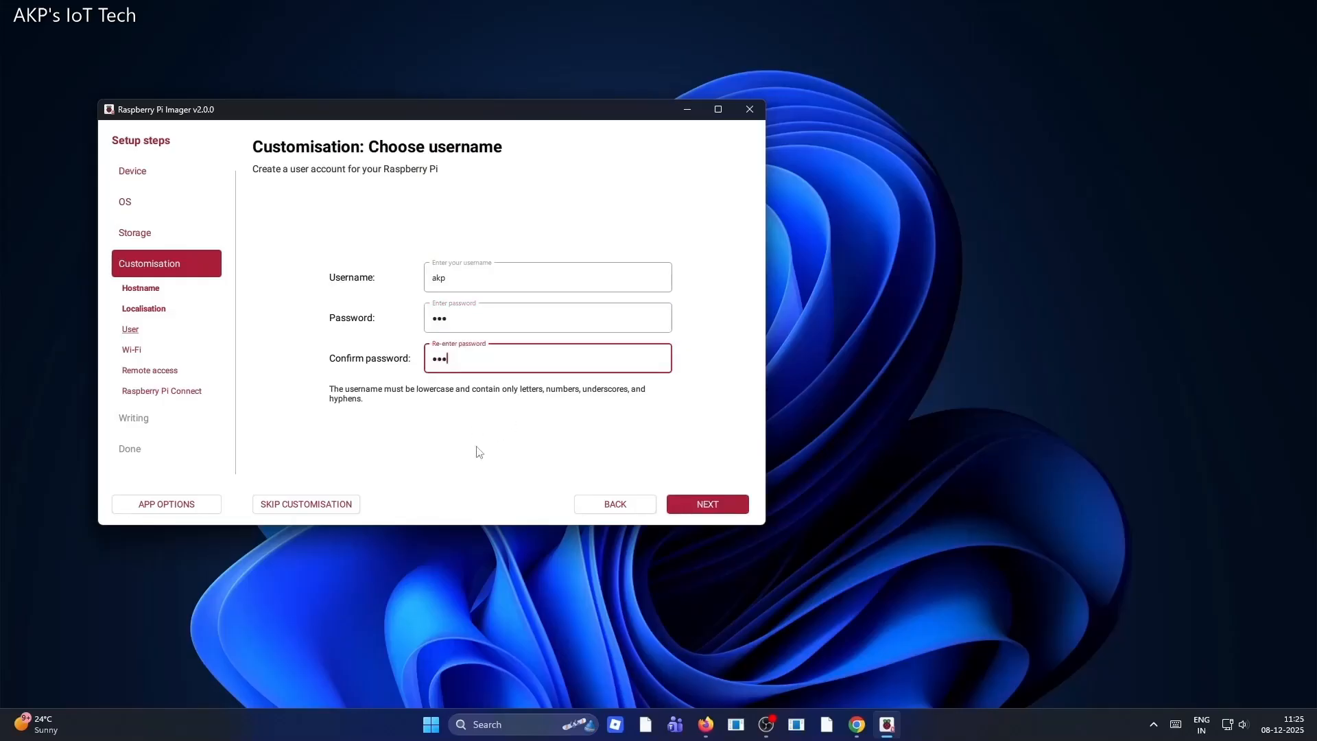
Continue to the Wi-Fi settings and set the network SSID to AKP
click(700, 508)
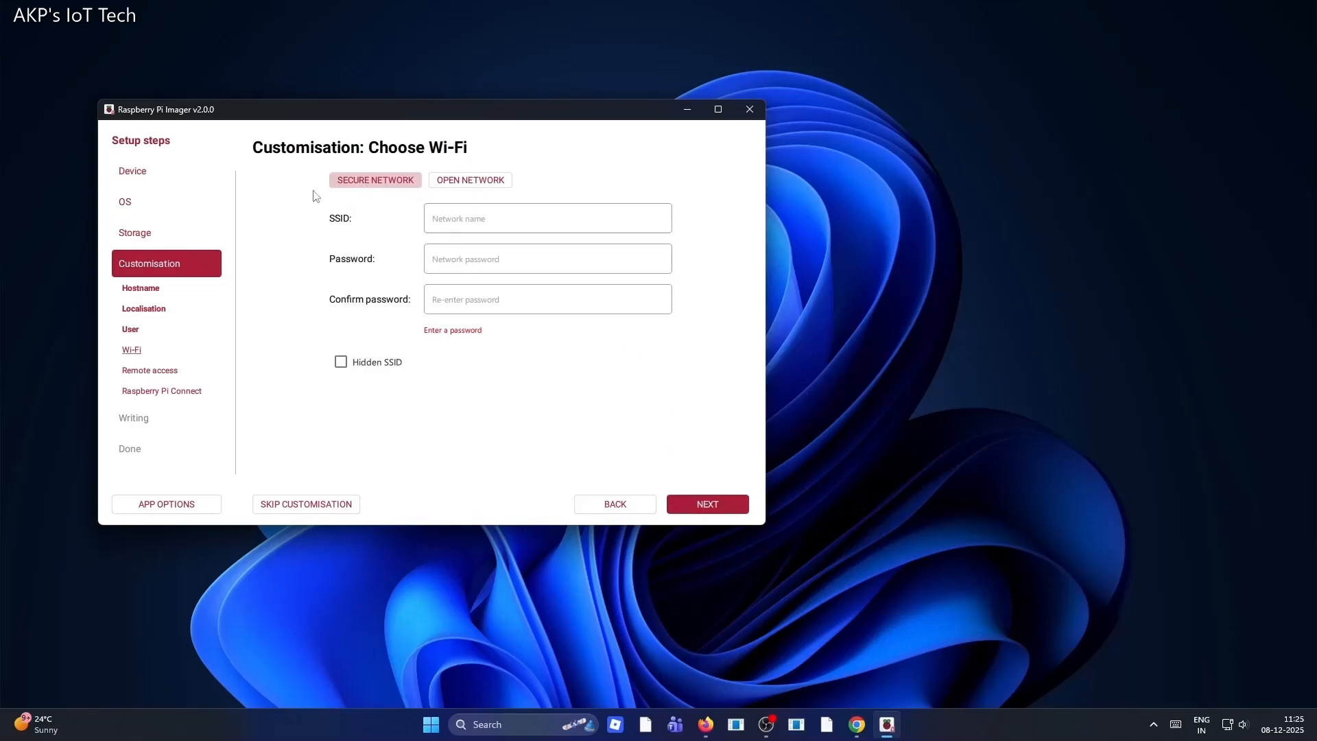
click(485, 224)
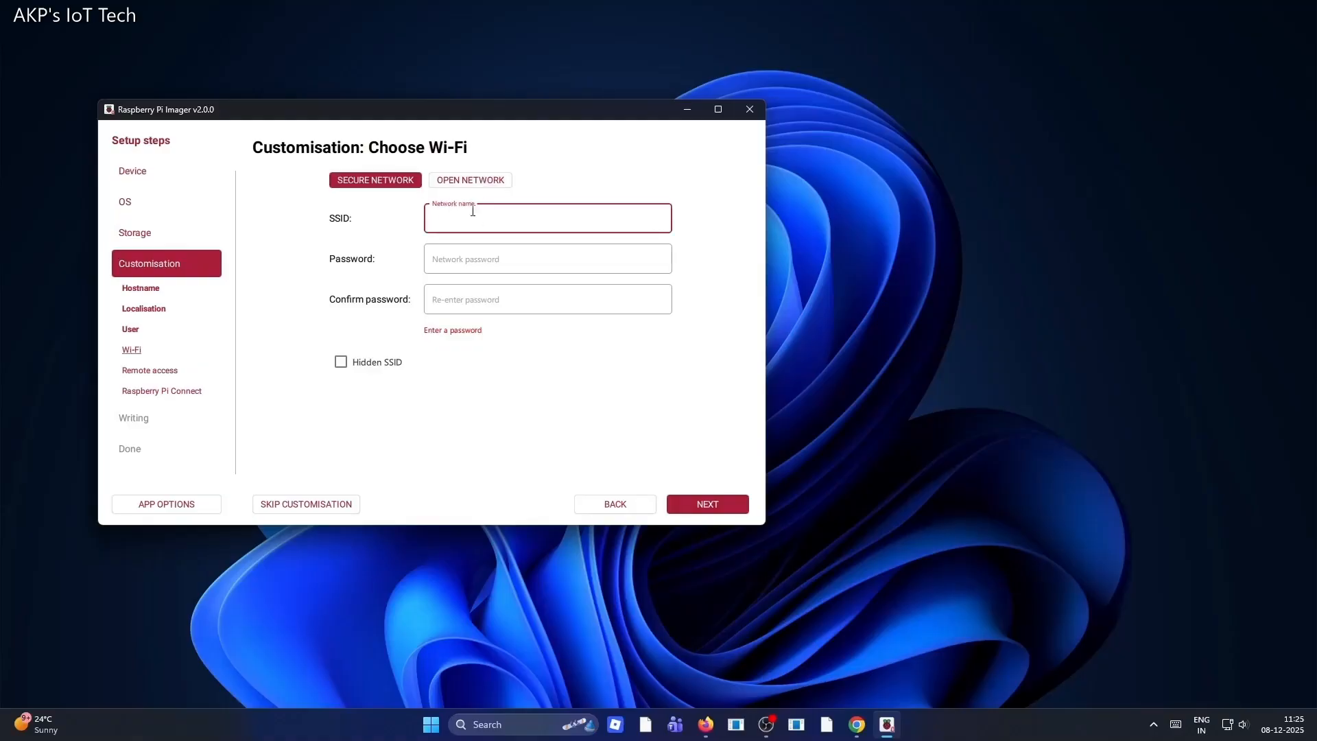
text(AK)
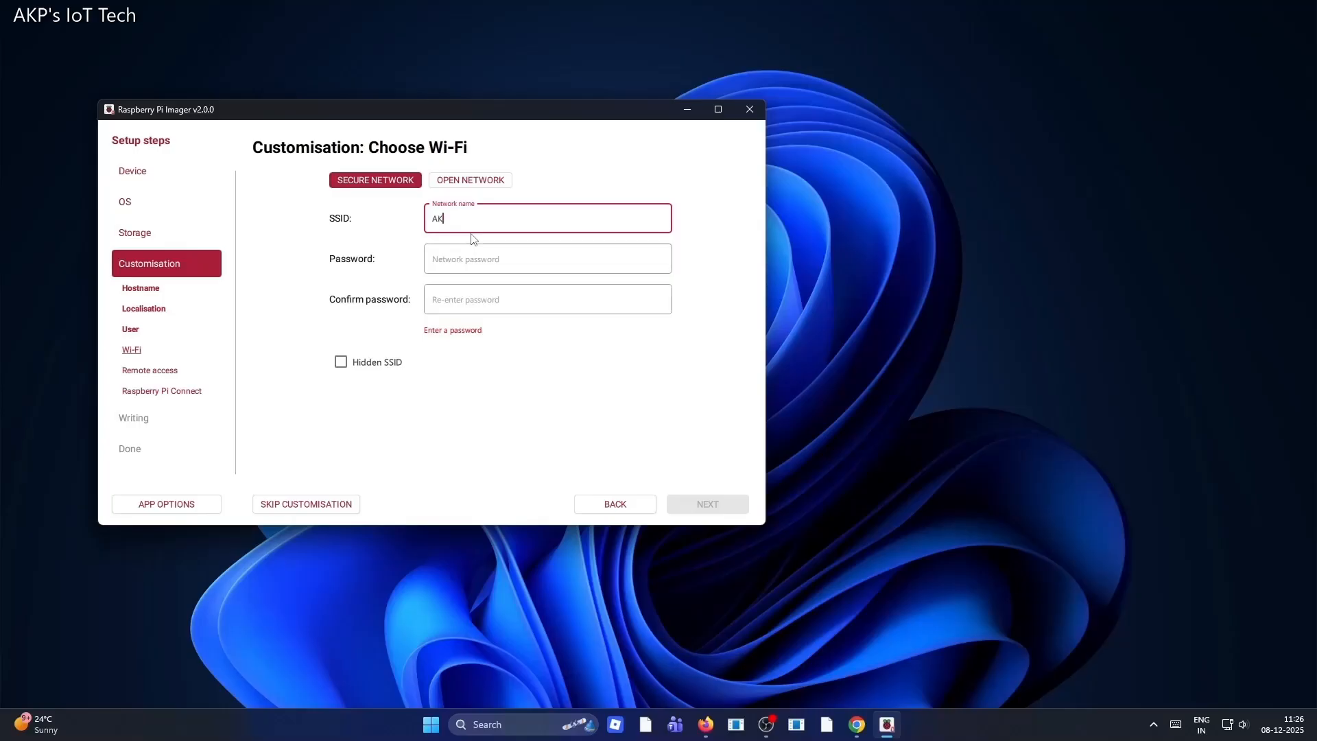
text(P)
Enter the Wi-Fi password twice, then switch the network type to open and back to secure
click(469, 257)
text(***)
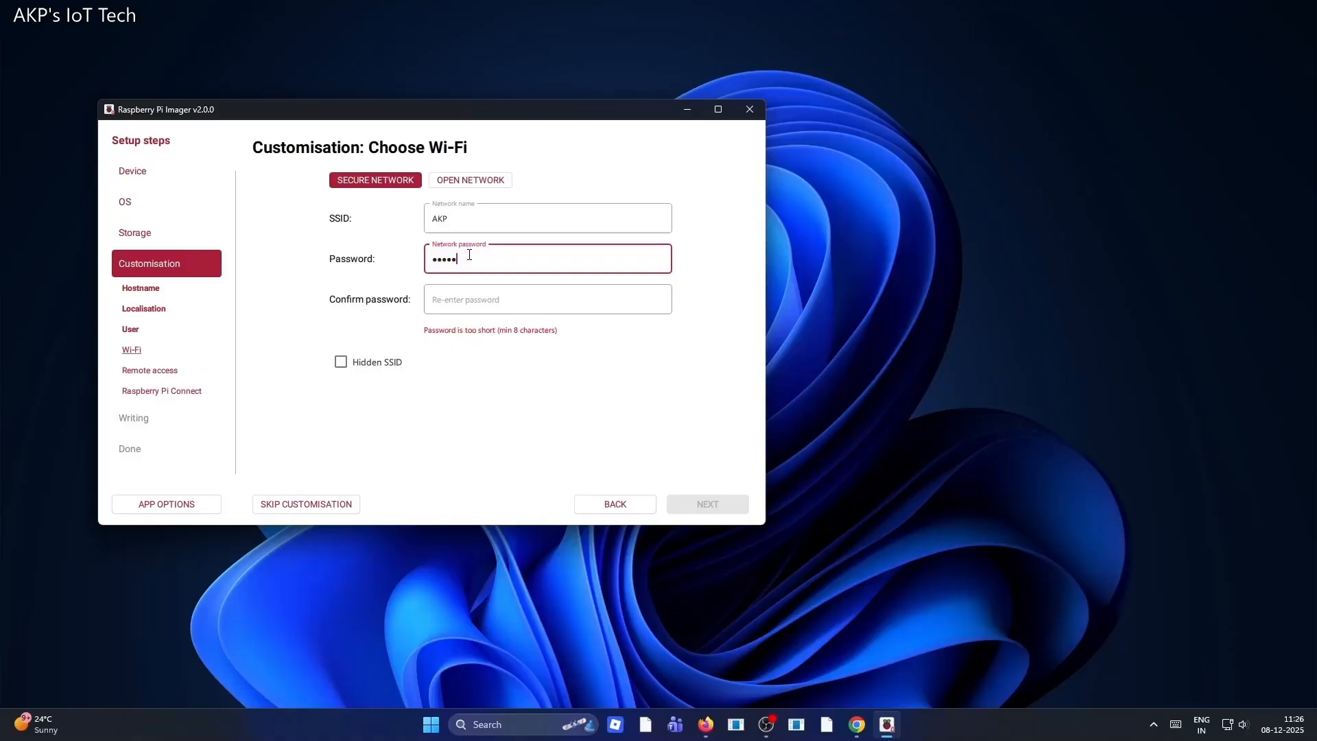
text(******)
click(463, 300)
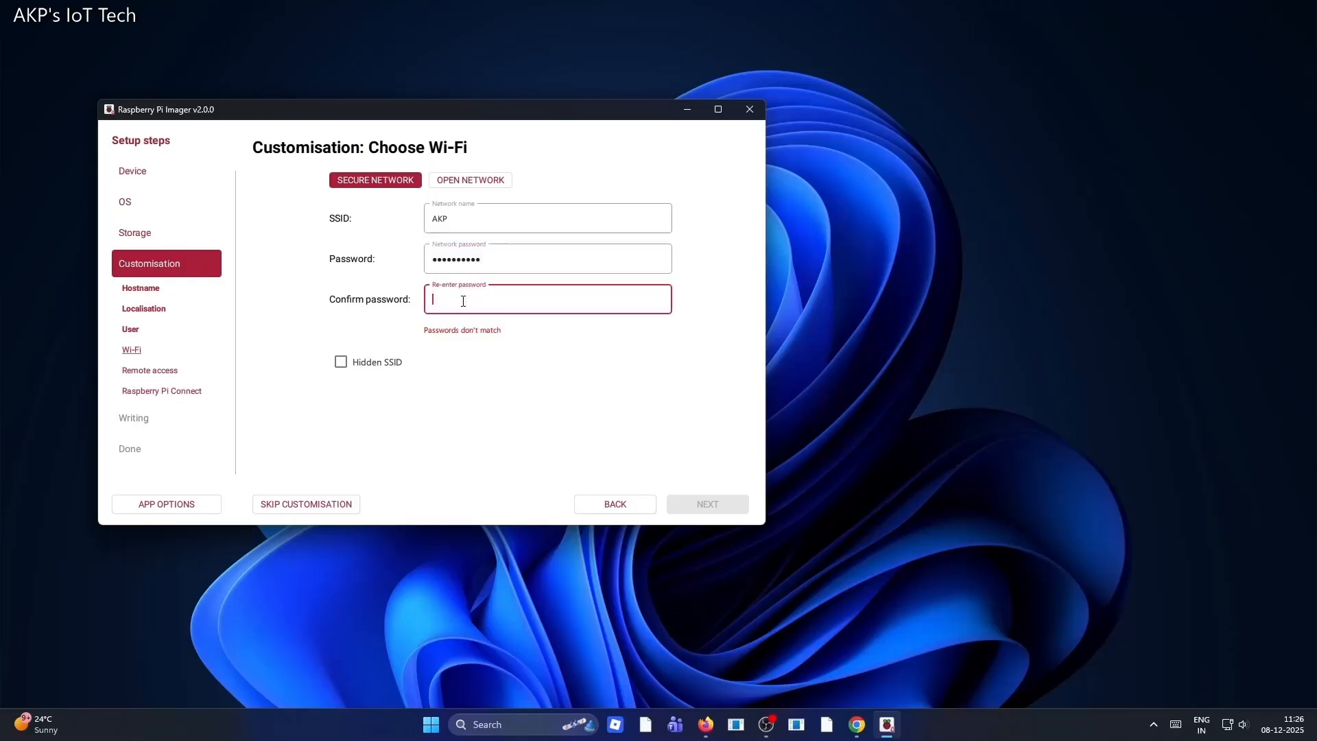
text(**********)
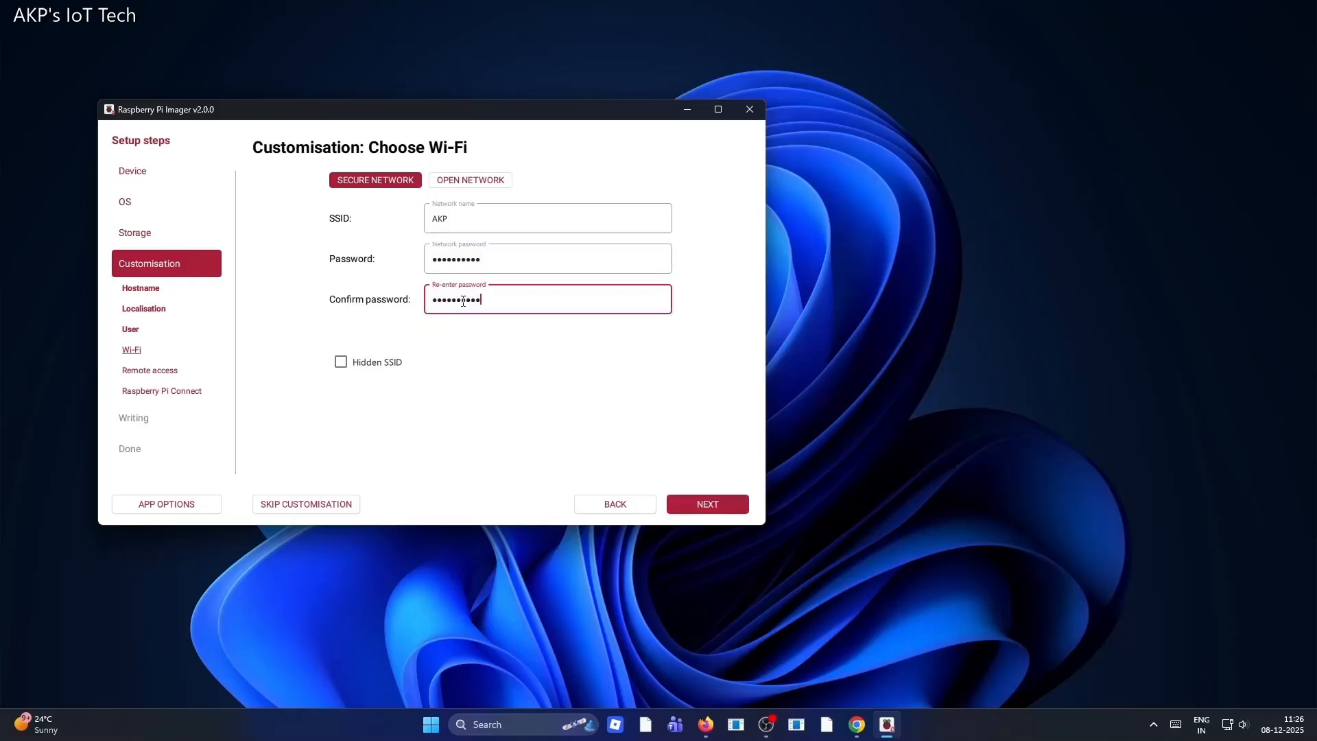
click(472, 180)
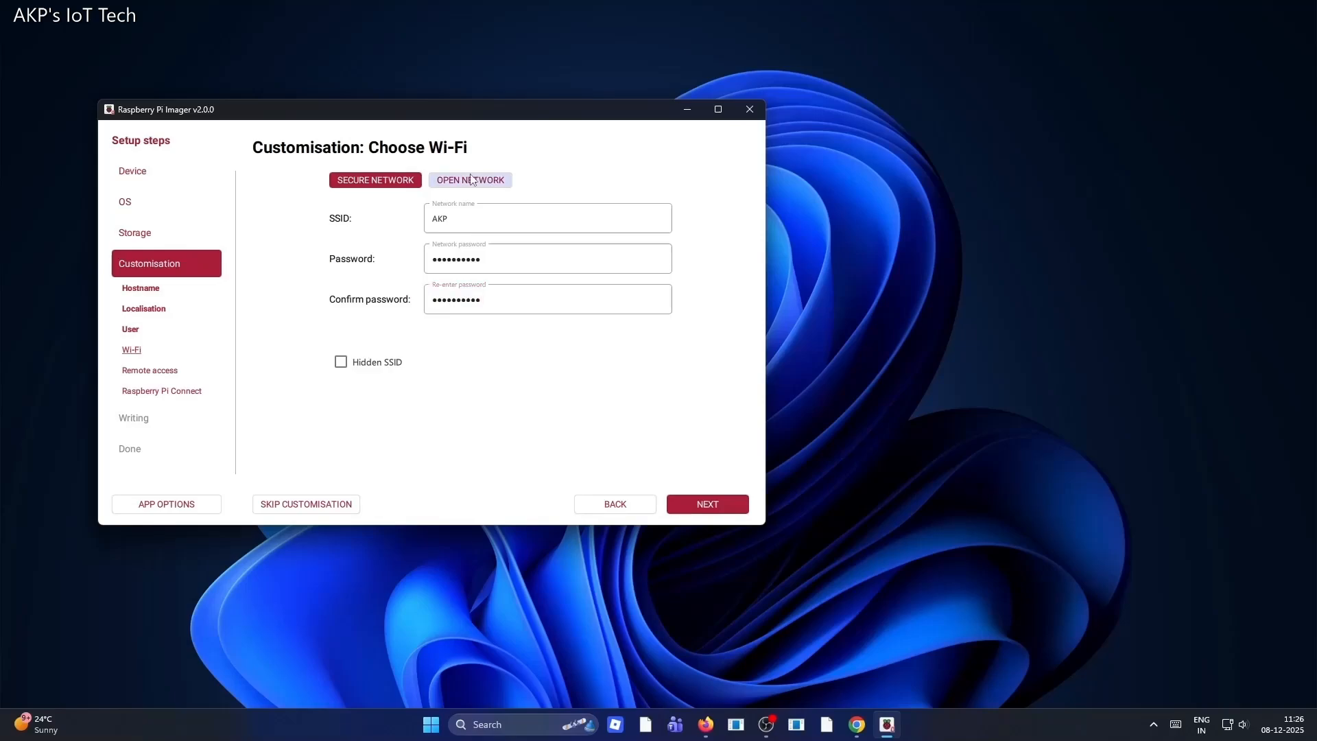
click(367, 181)
Enter the Wi-Fi network password, re-enter it in the confirm field, and continue to remote access
click(473, 257)
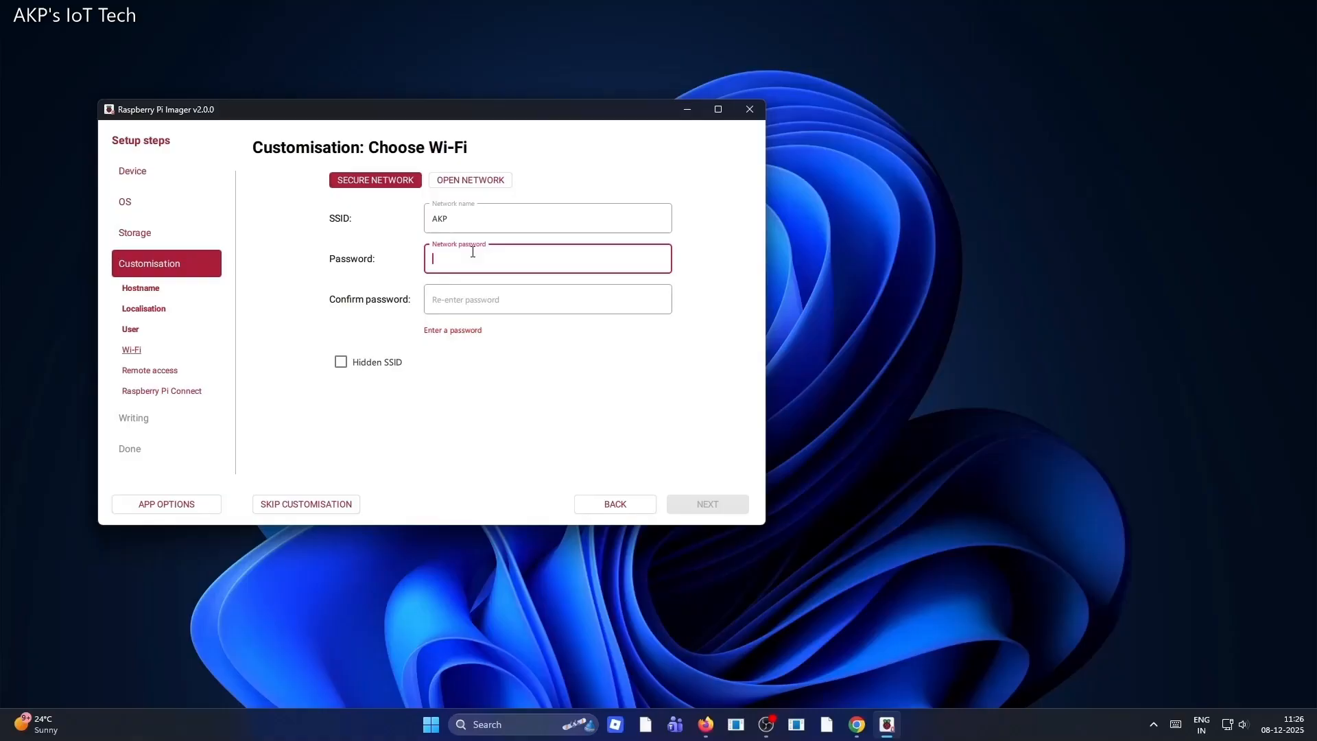
click(469, 298)
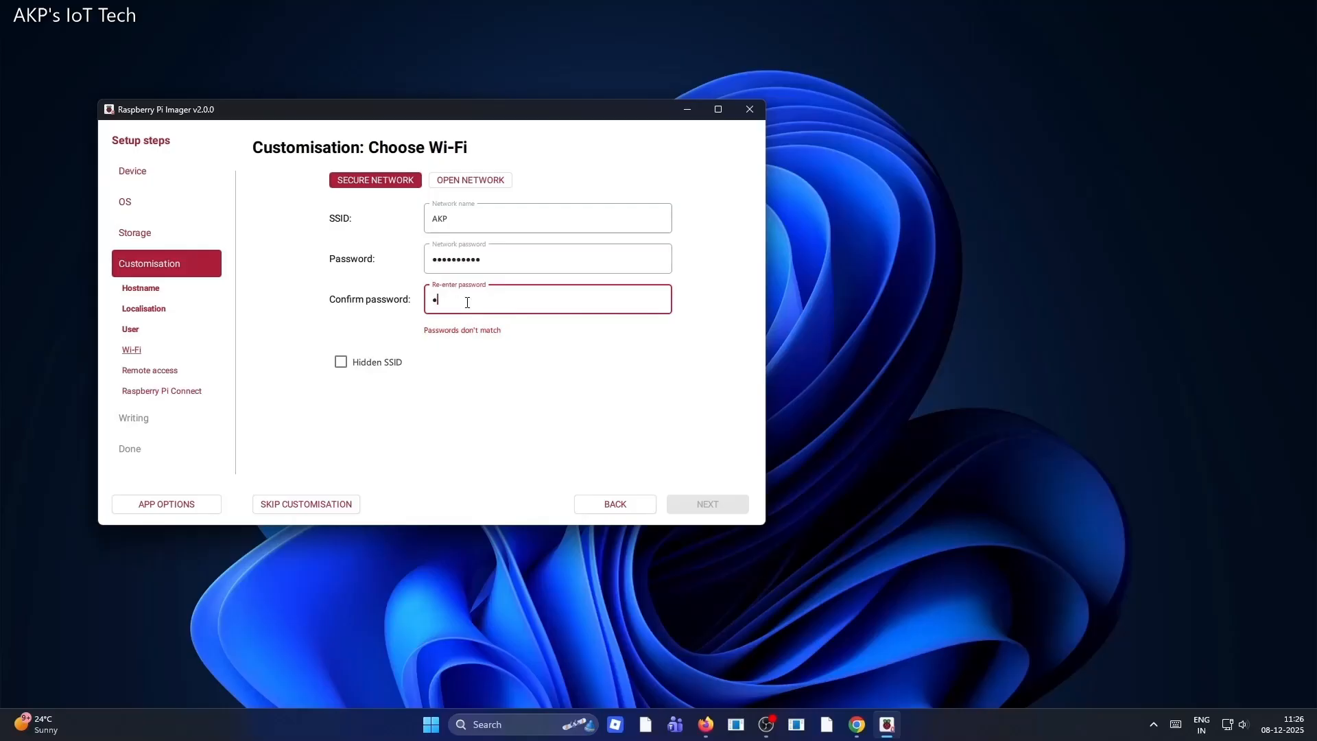
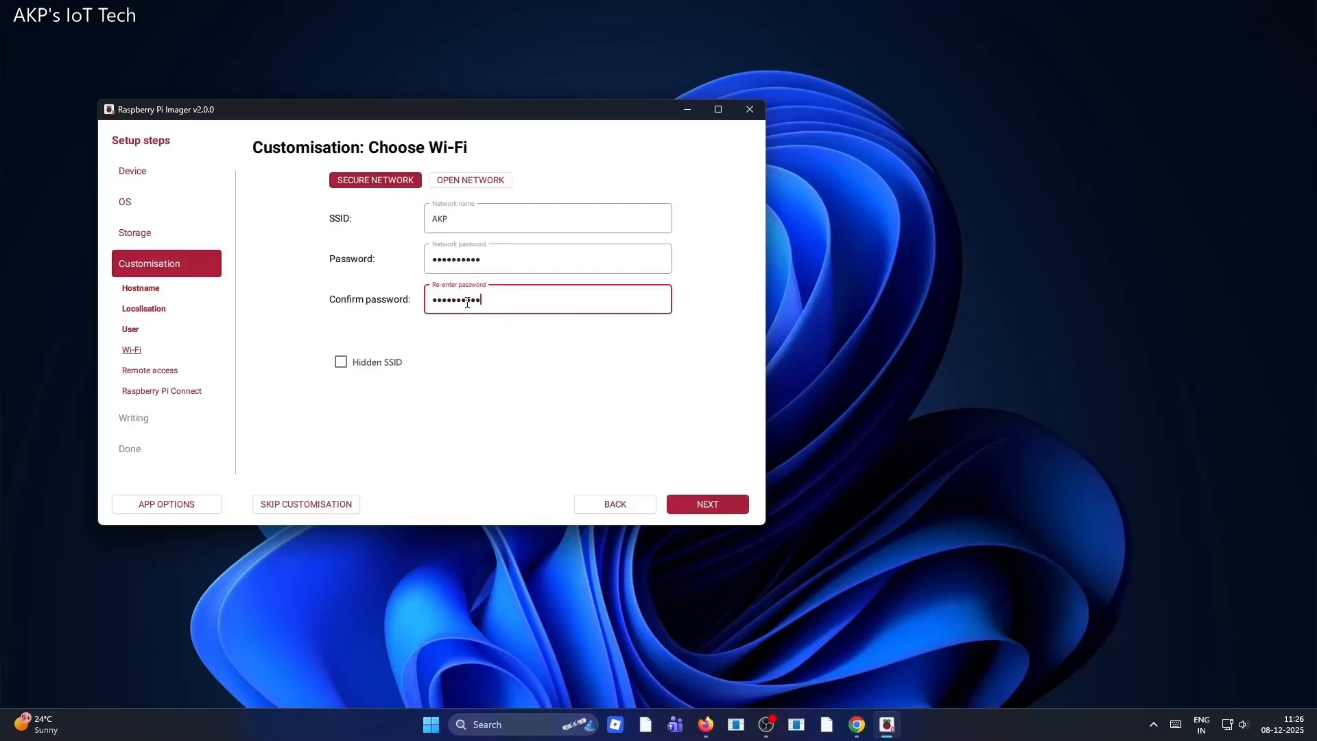
key(Tab)
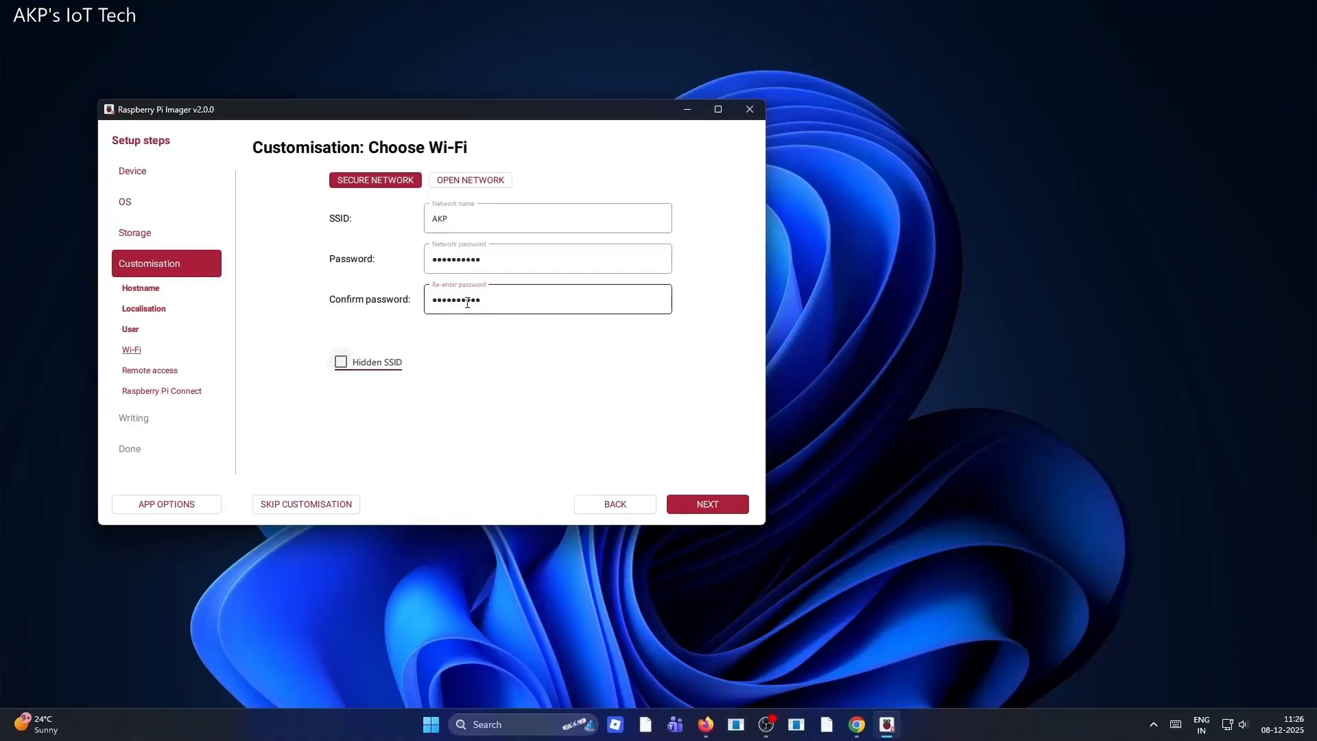
key(Tab)
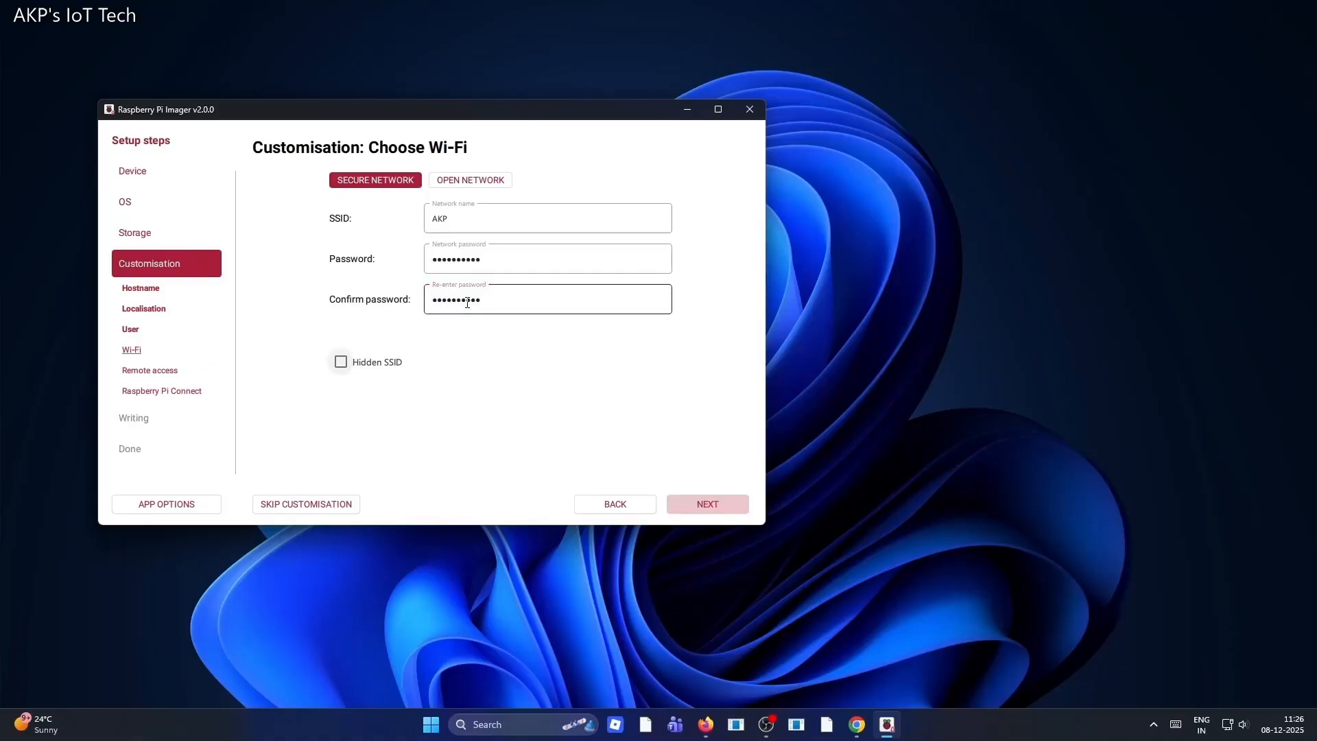
click(713, 506)
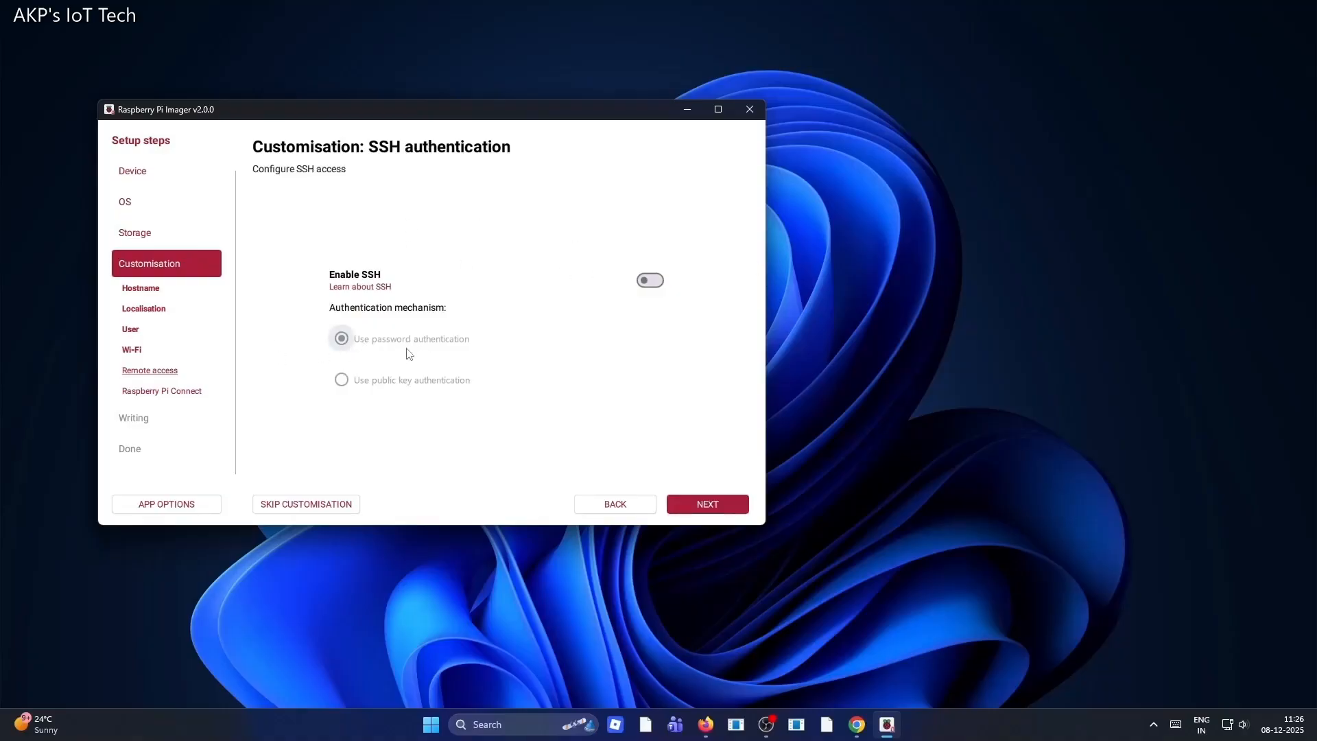
Enable SSH with password authentication and continue to Raspberry Pi Connect
click(653, 283)
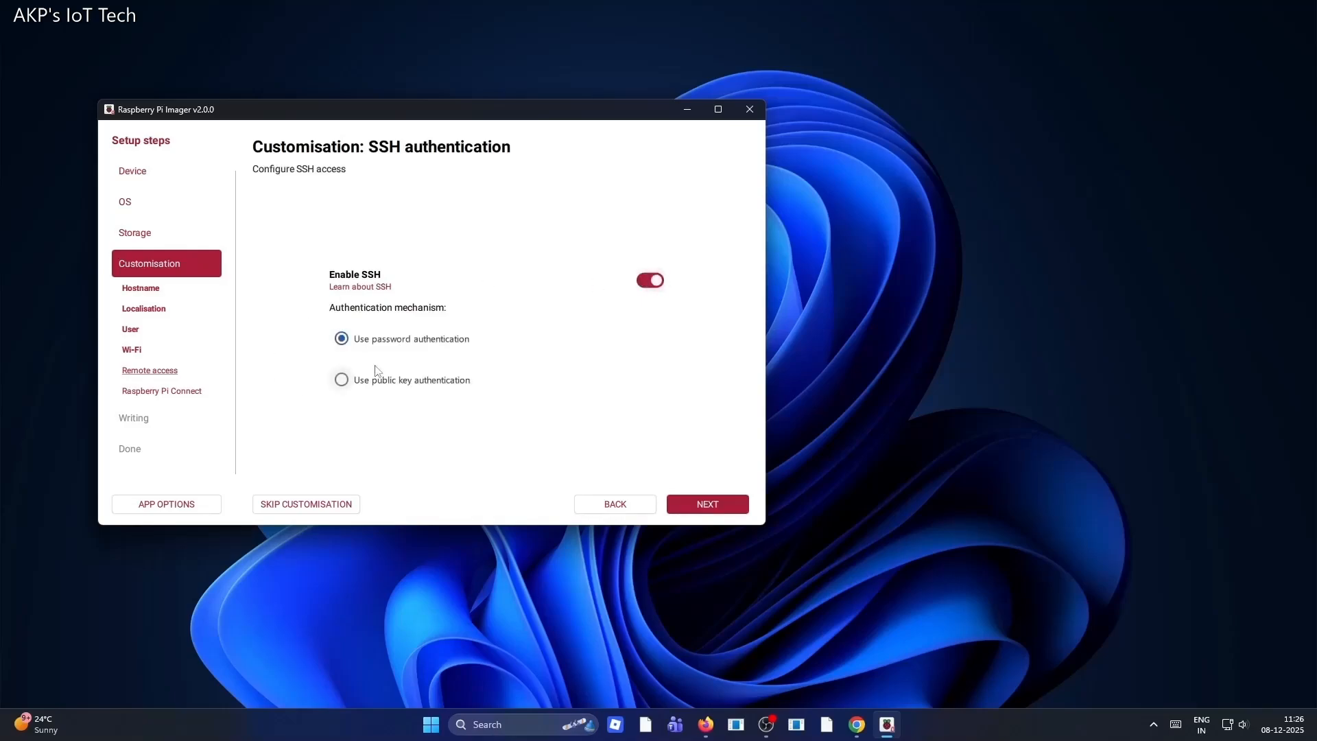
click(713, 510)
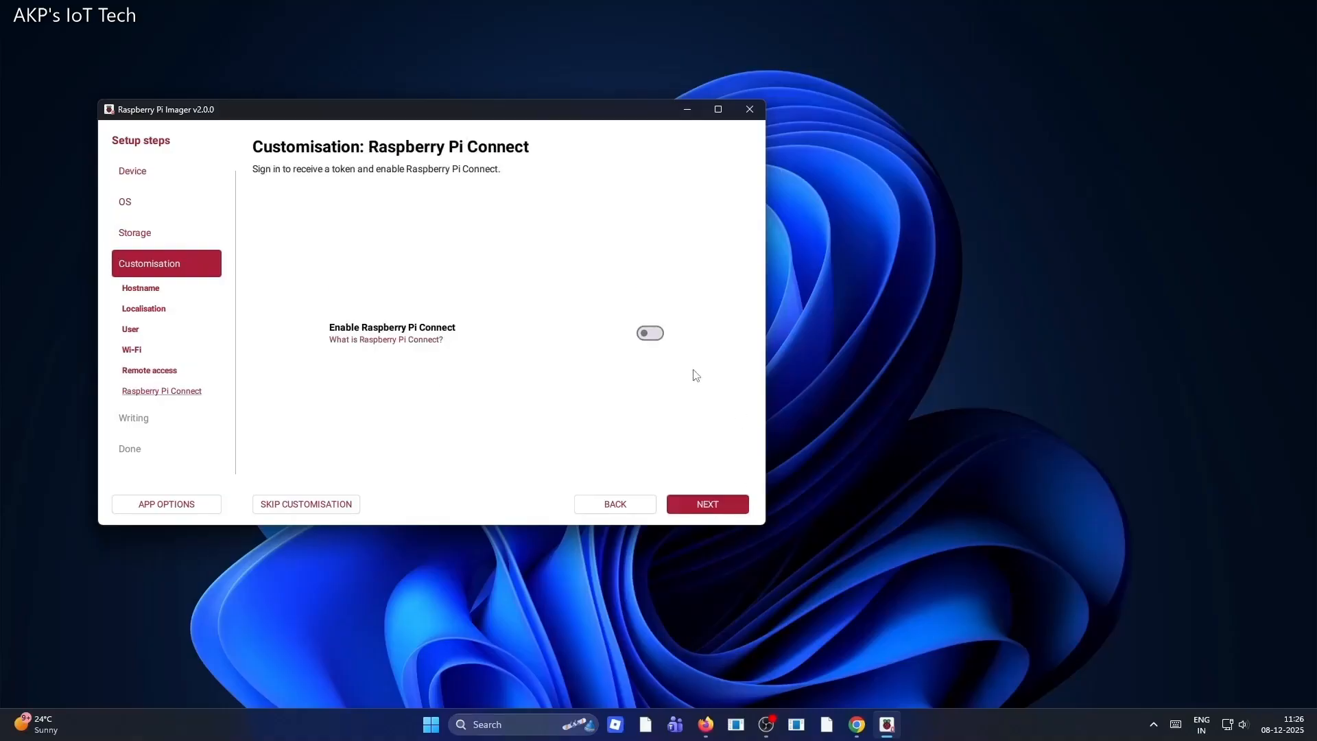
Toggle Raspberry Pi Connect on and off again, then continue to the write summary
click(649, 334)
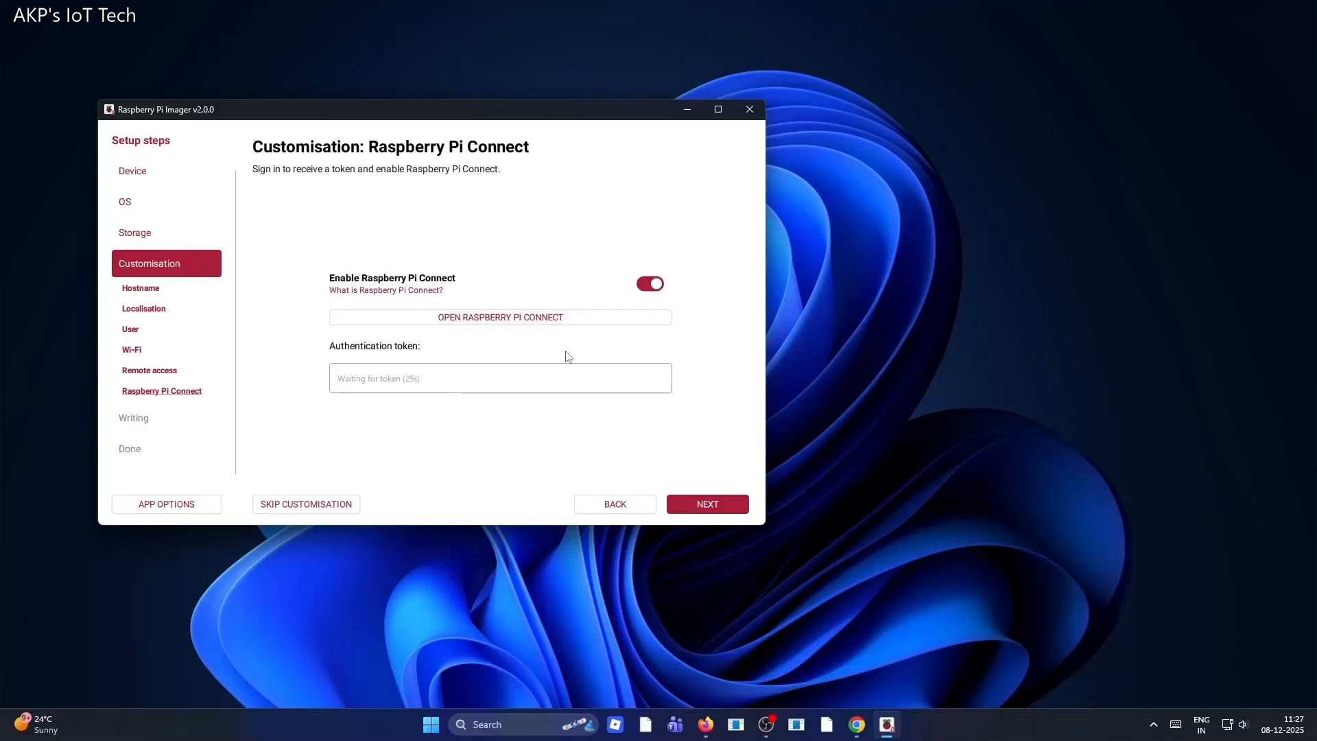
click(648, 285)
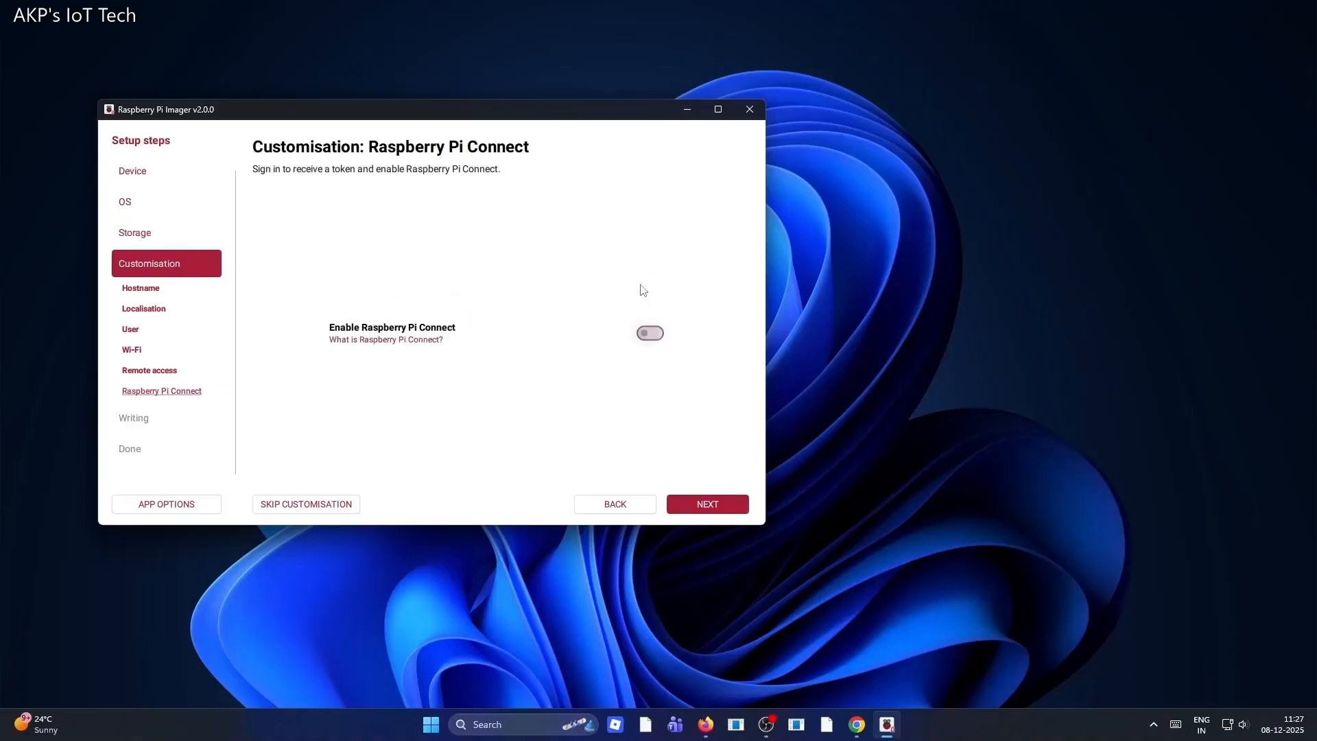
click(708, 505)
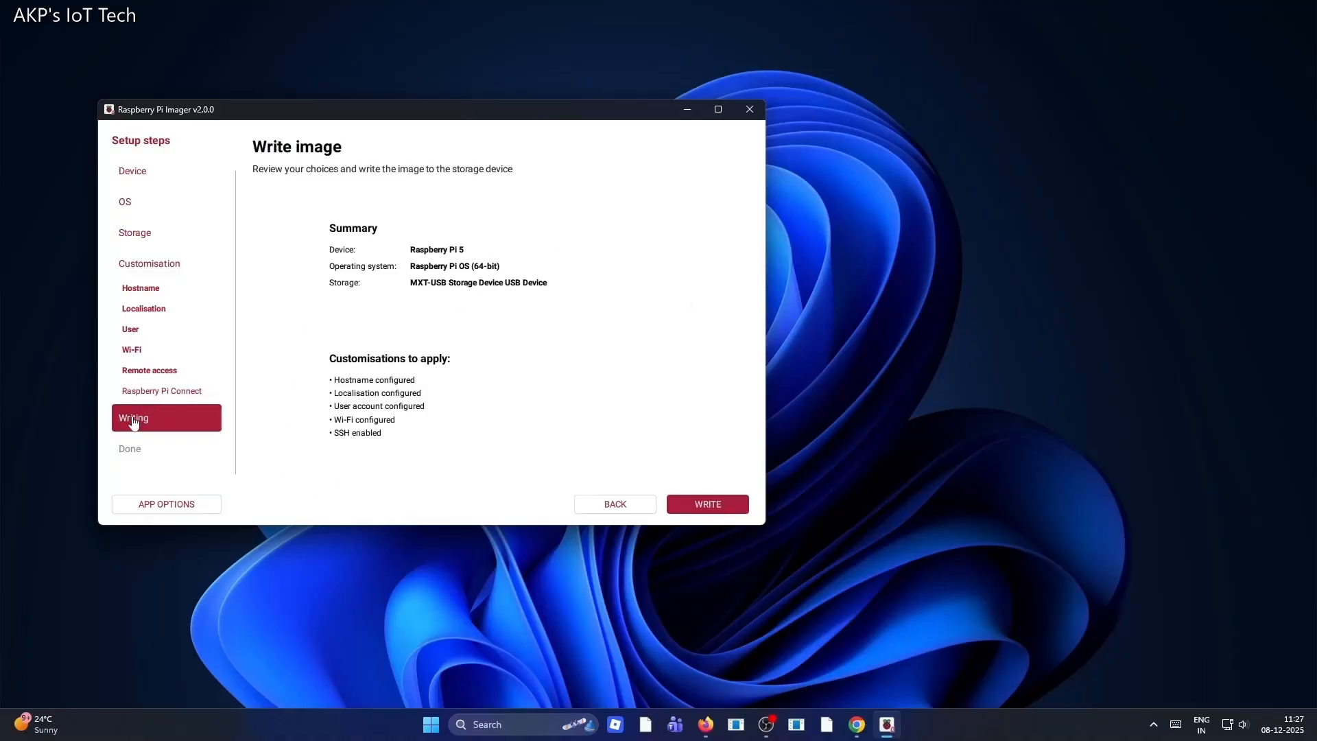
Start writing the image and confirm erasing the MXT-USB storage device
click(719, 510)
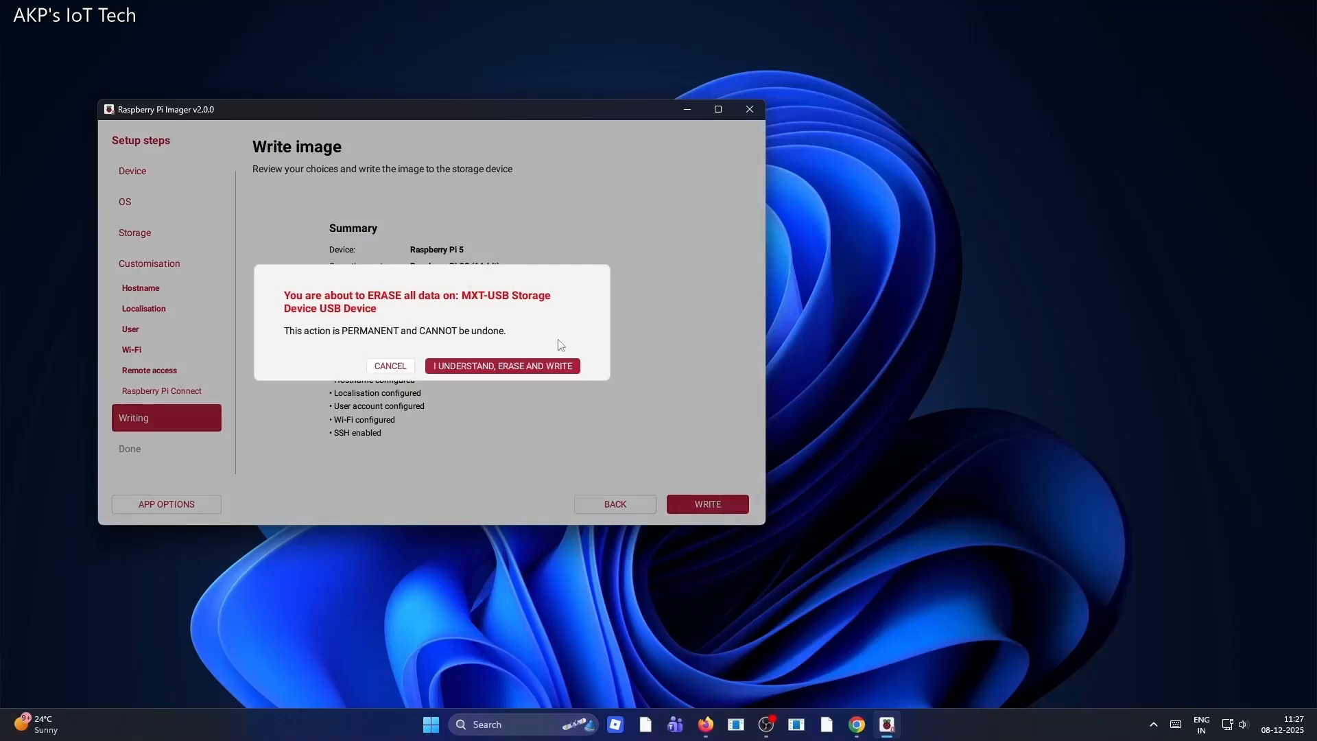
click(518, 368)
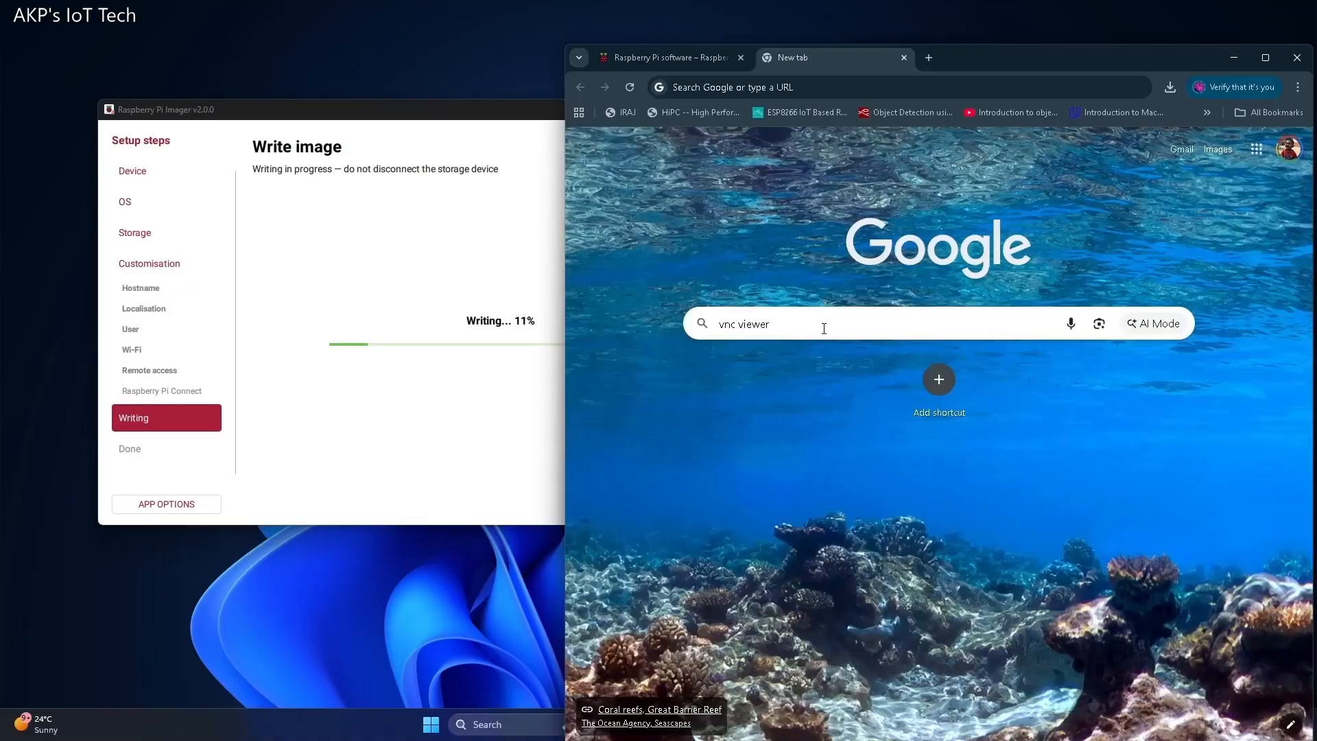
Switch to the browser and search the web for vnc viewer
click(1269, 58)
click(574, 280)
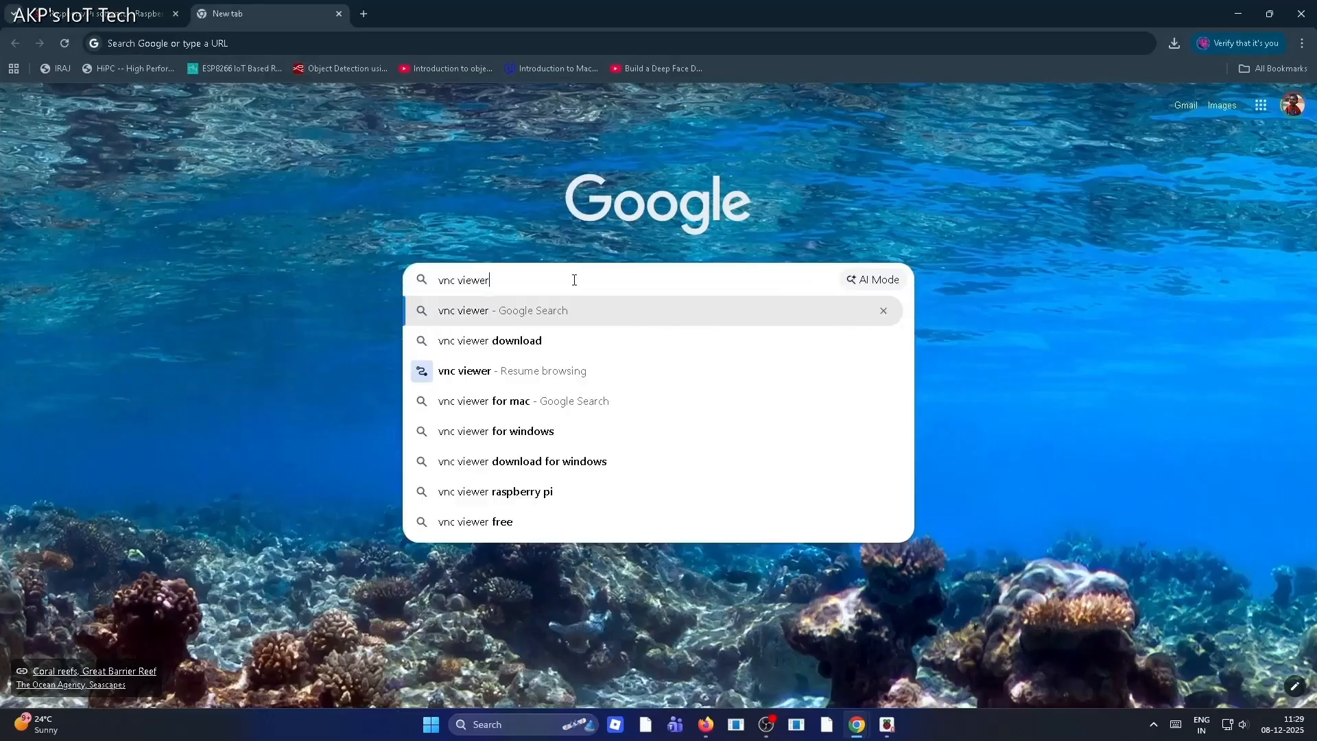
key(Return)
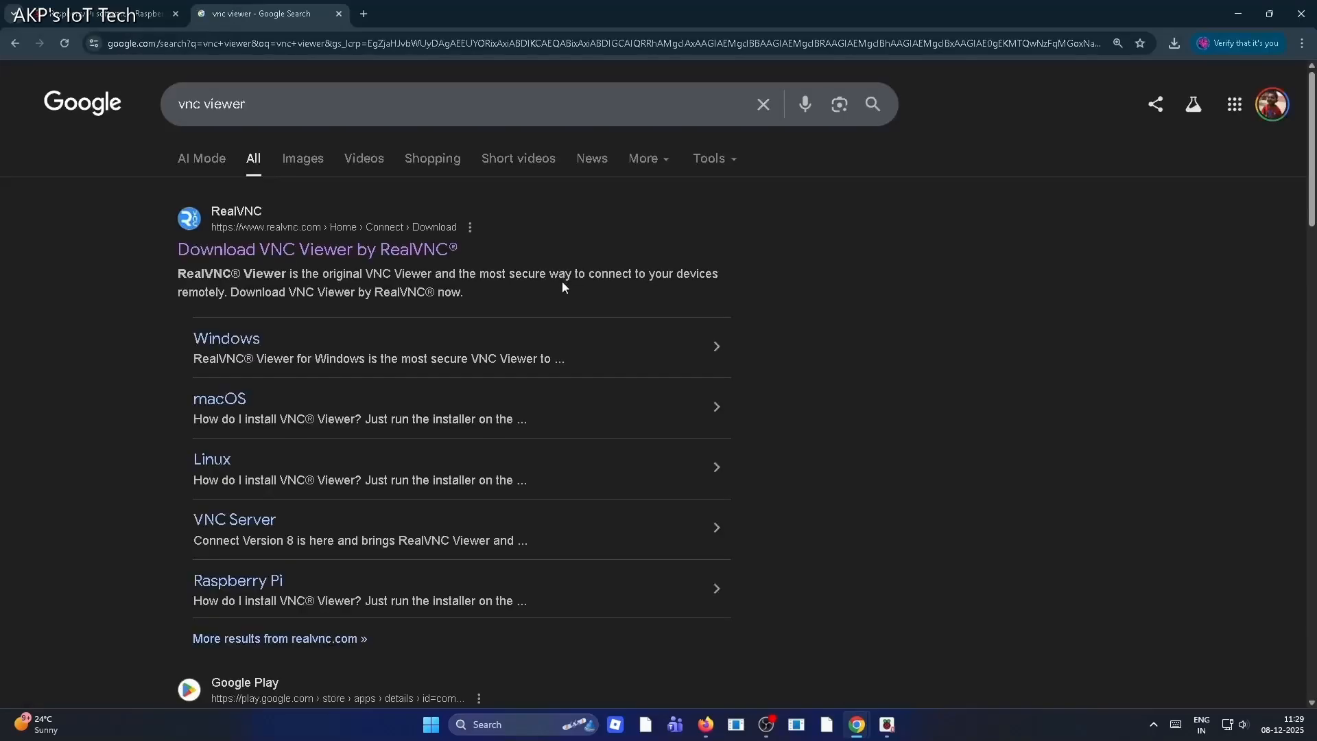
Open the RealVNC download page and download RealVNC Viewer for Windows
click(261, 255)
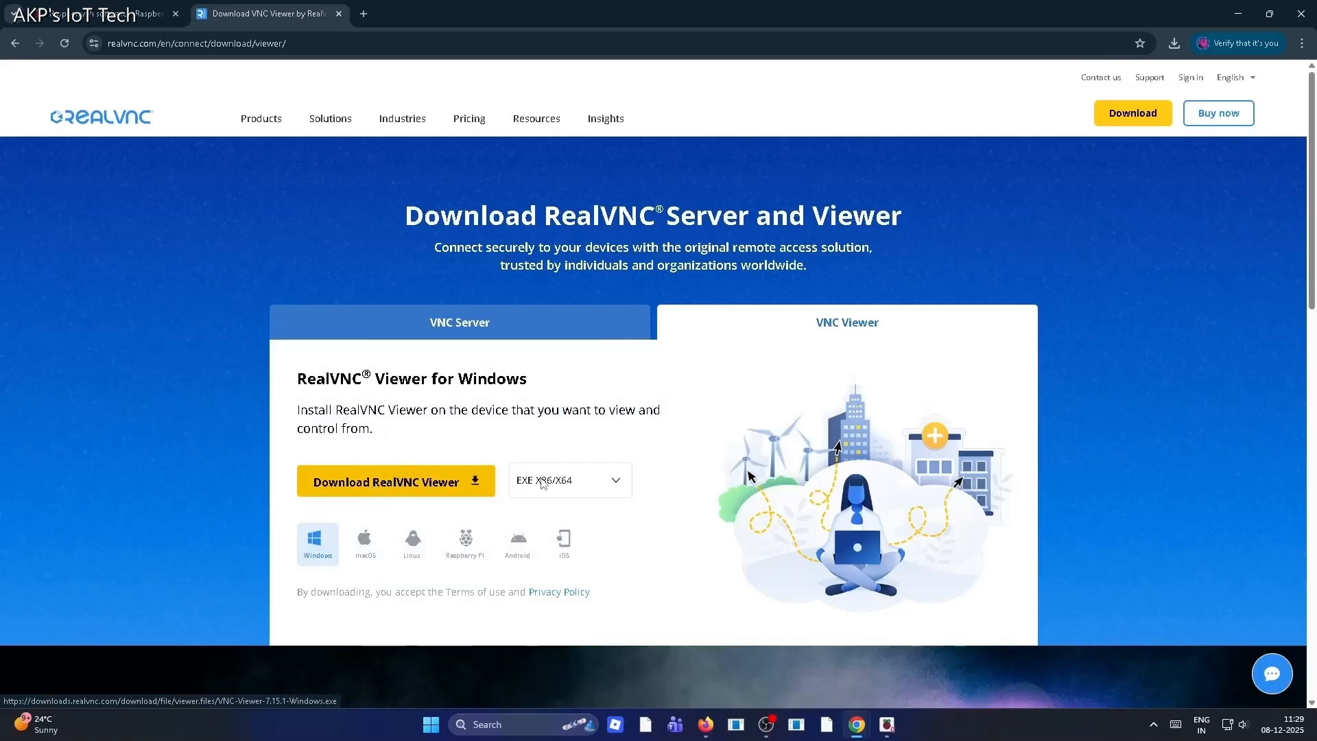
scroll(600, 483, down, 1)
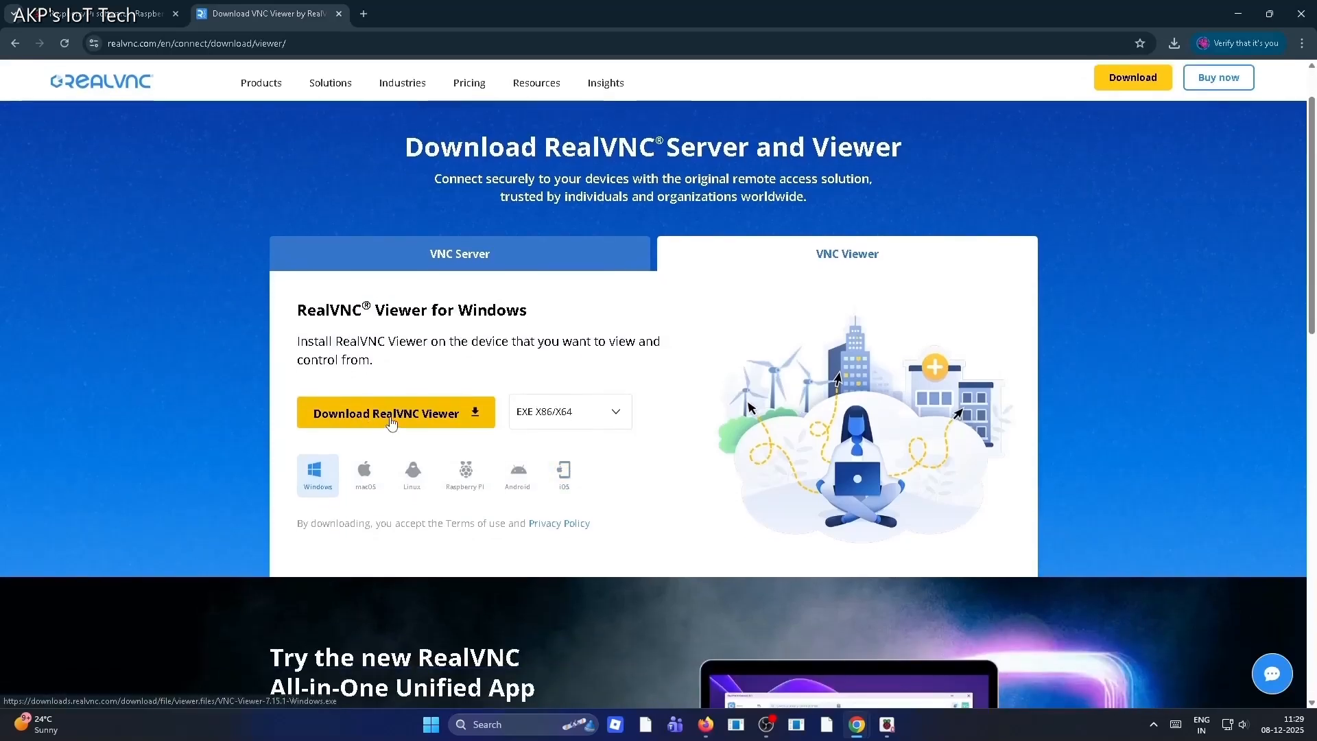
click(391, 415)
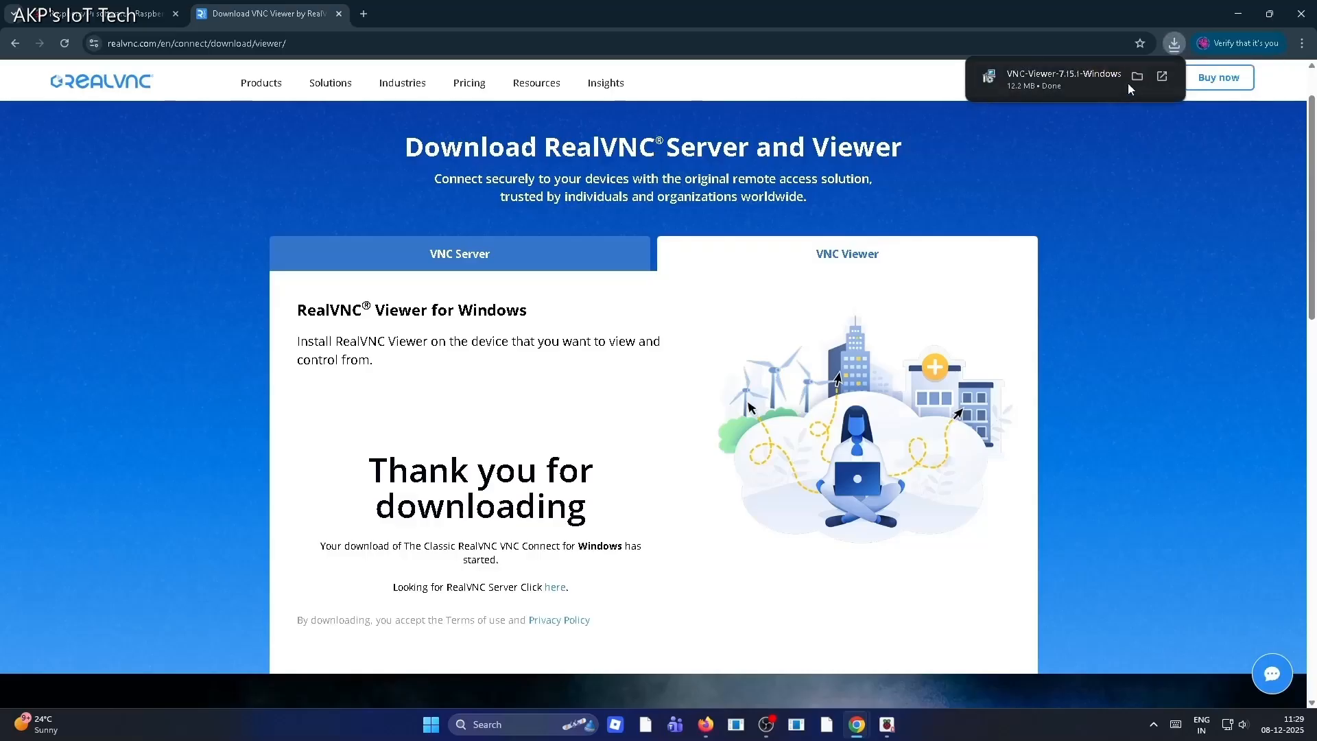
click(1040, 85)
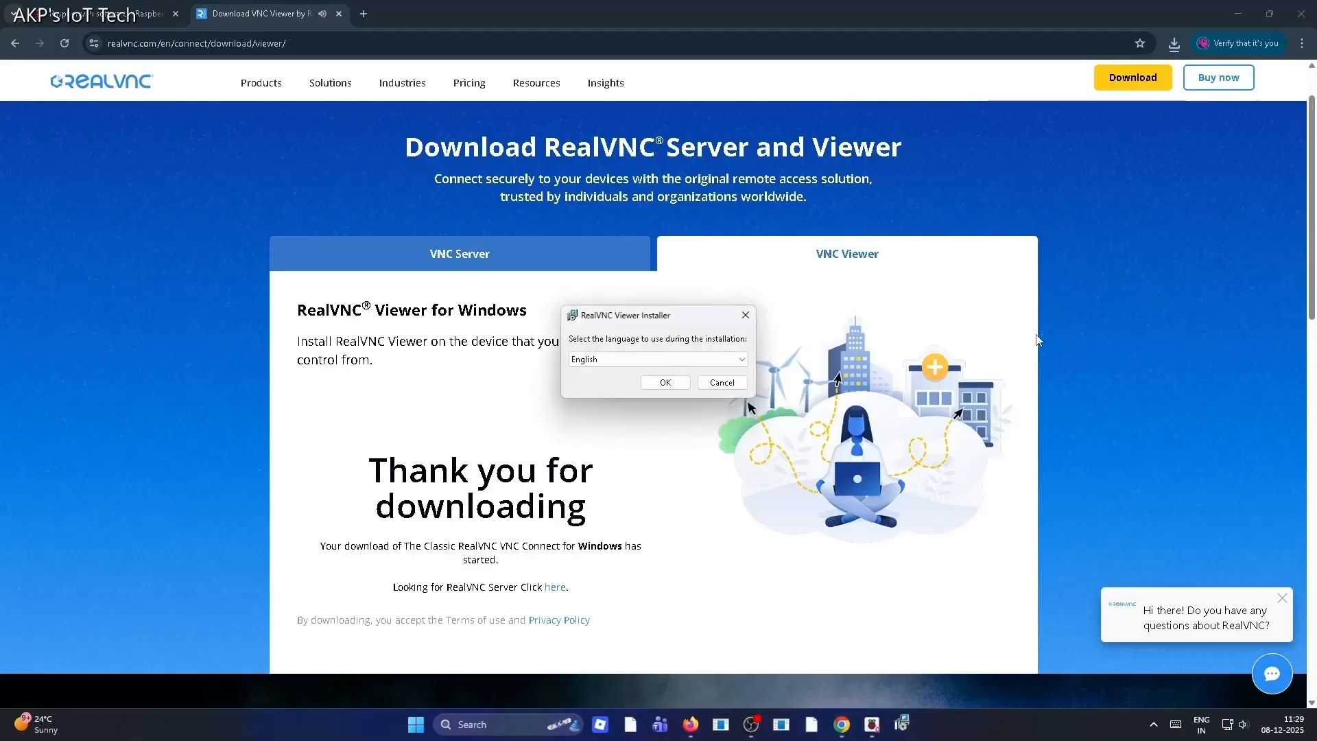
click(664, 383)
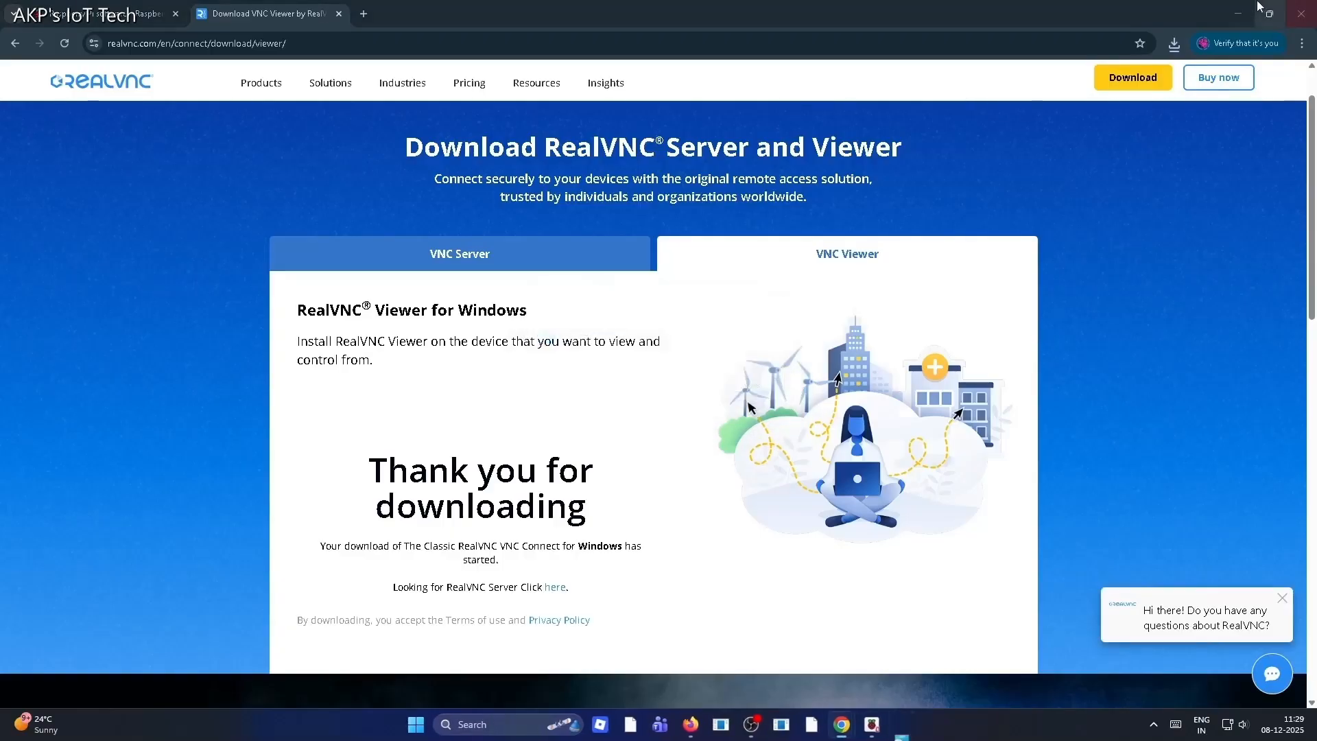
click(1230, 13)
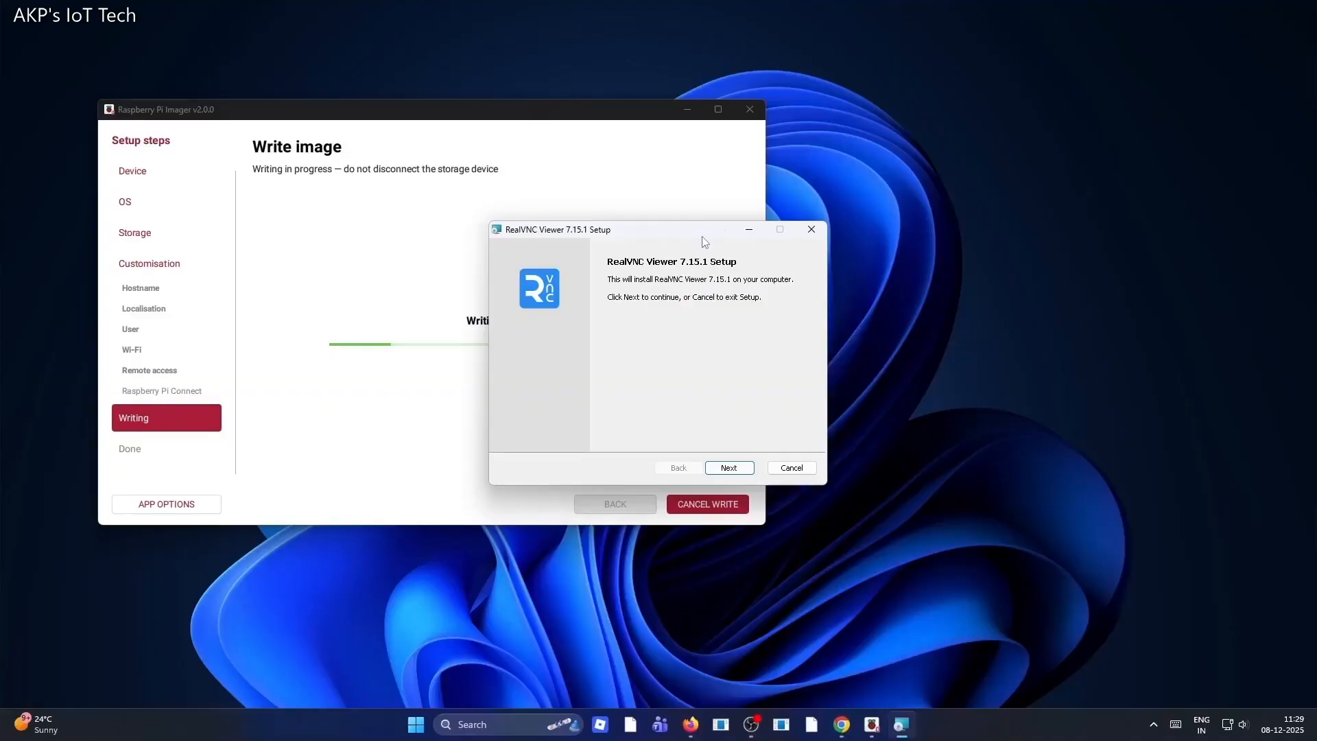
drag(695, 236, 1037, 207)
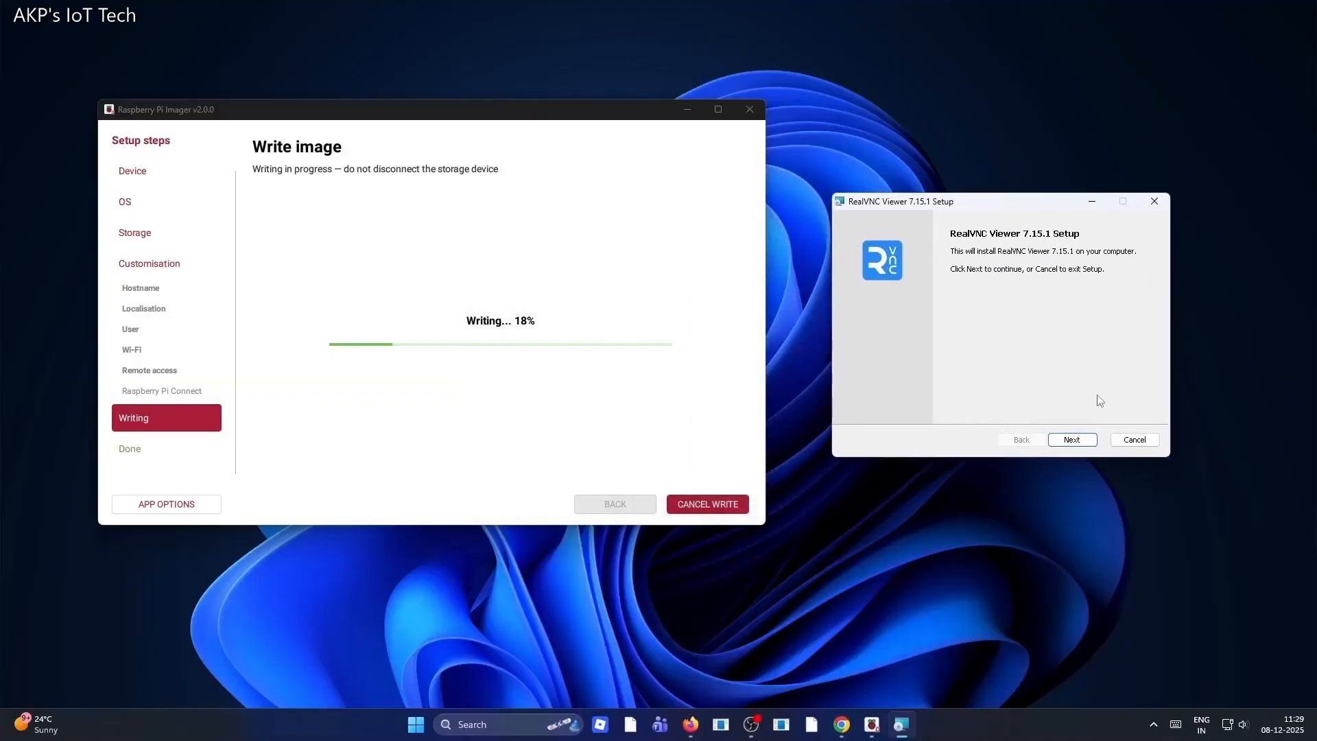
click(1137, 441)
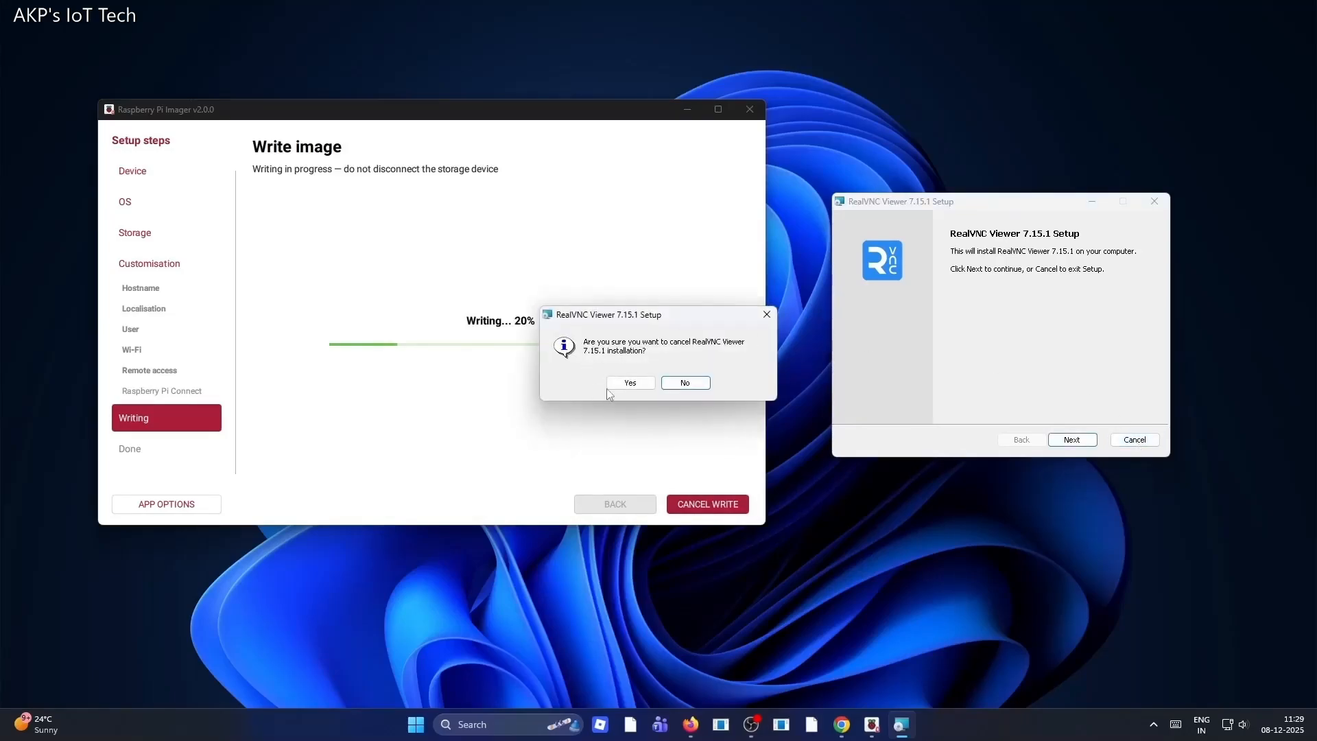
click(638, 384)
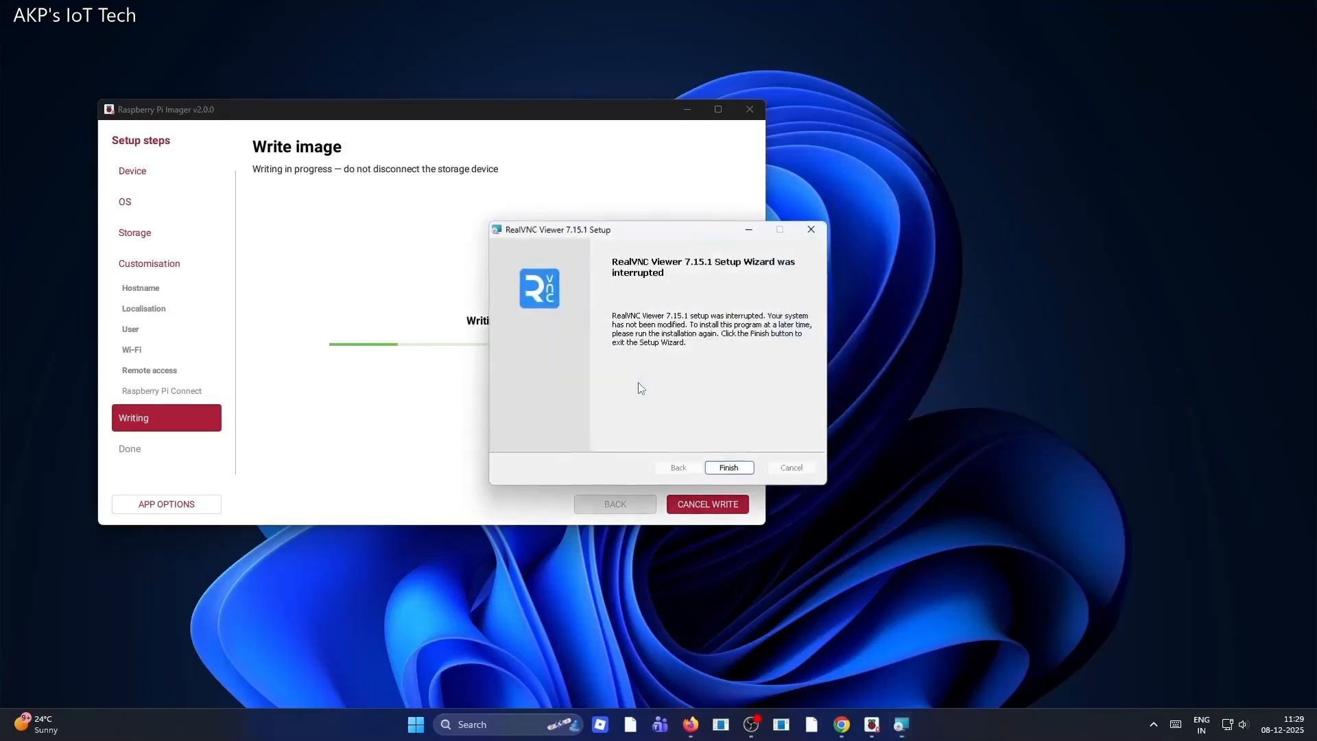
click(751, 467)
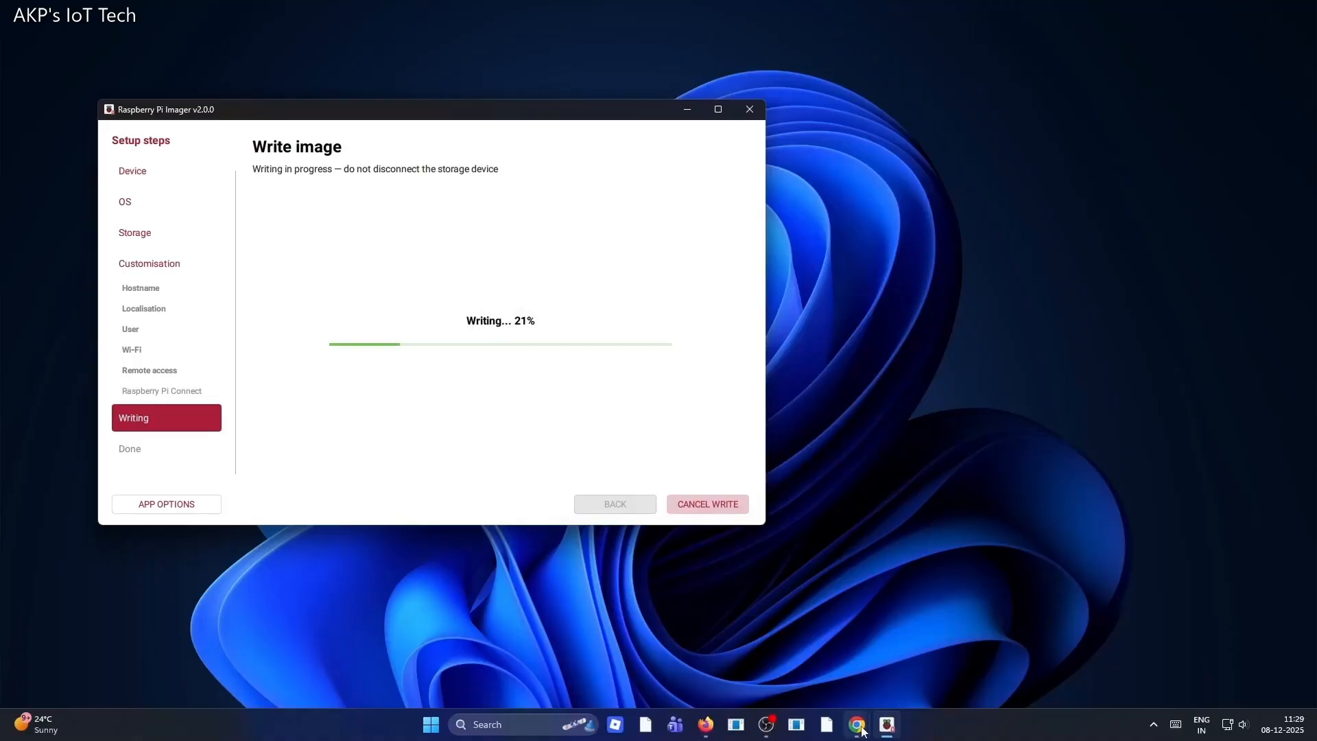
Switch to the browser and search the web for putty instead of vnc viewer
mouse_move(862, 729)
click(930, 655)
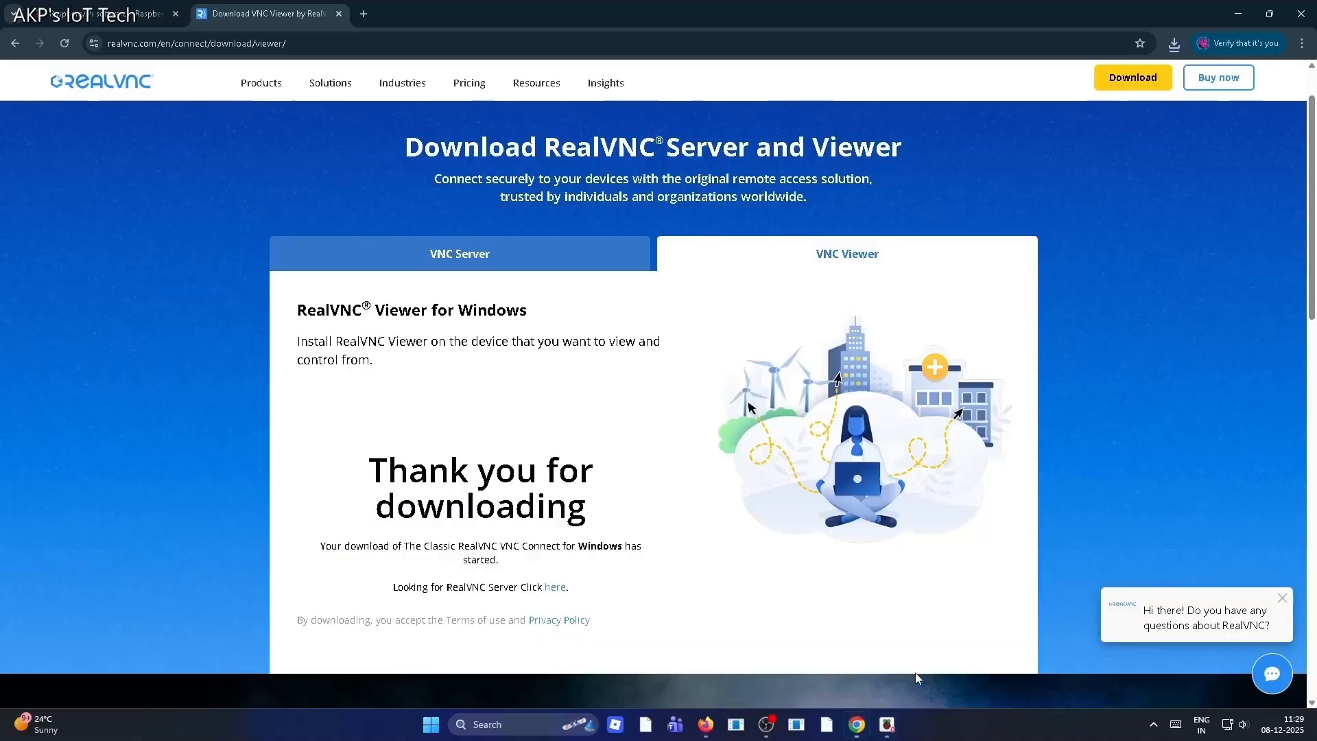
click(14, 43)
triple_click(302, 107)
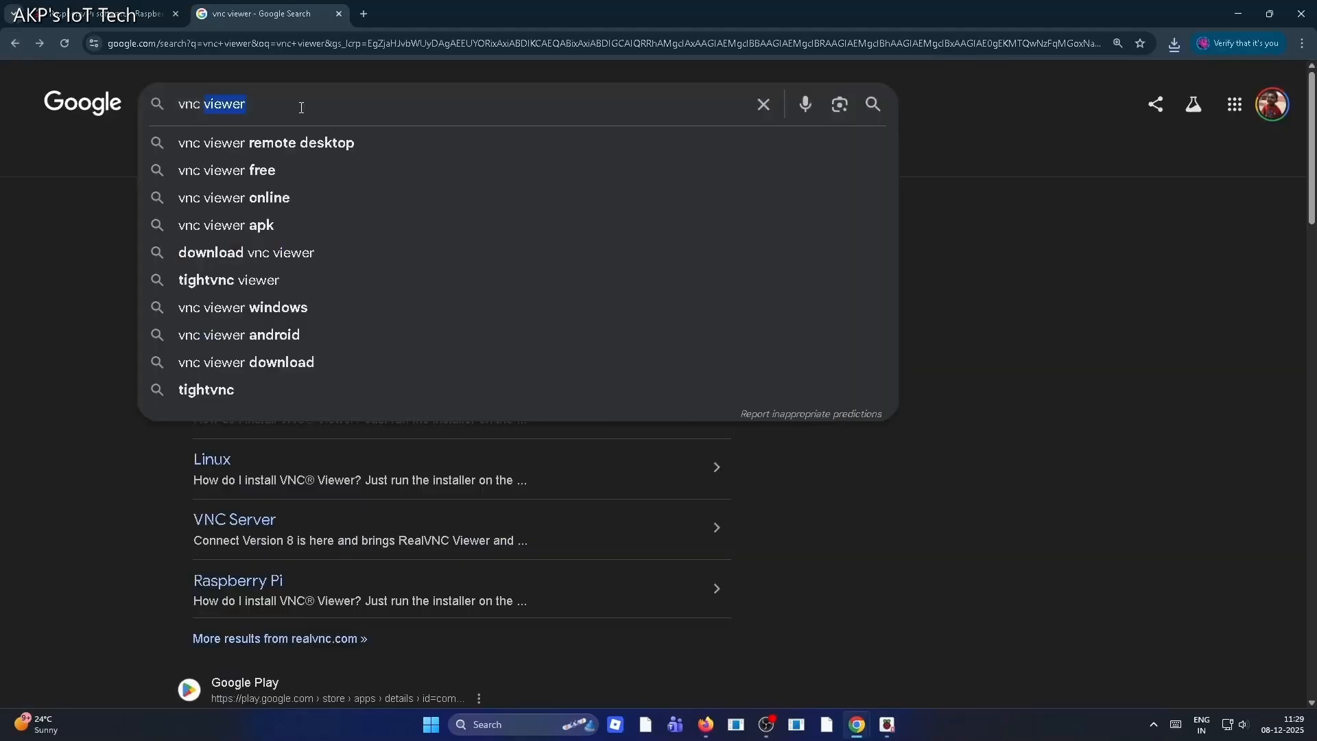
key(BackSpace)
text(p)
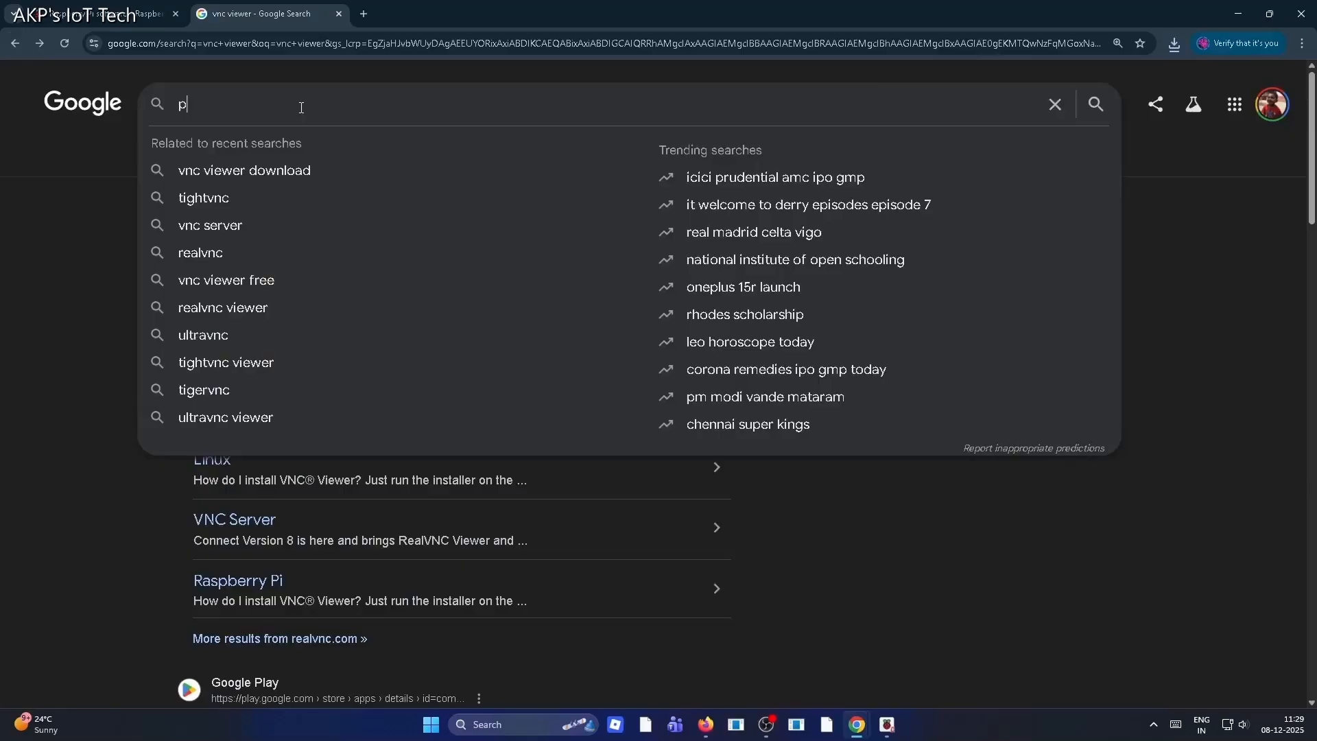
text(utty)
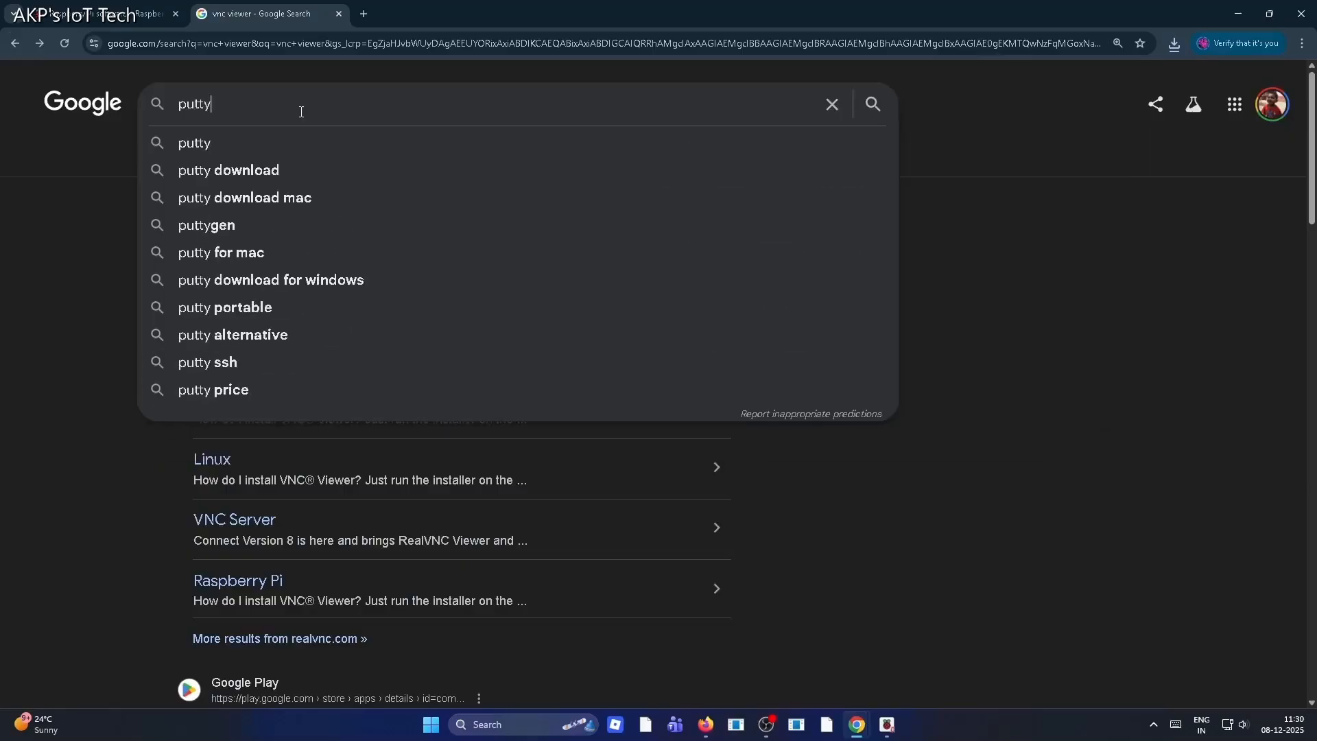
key(Return)
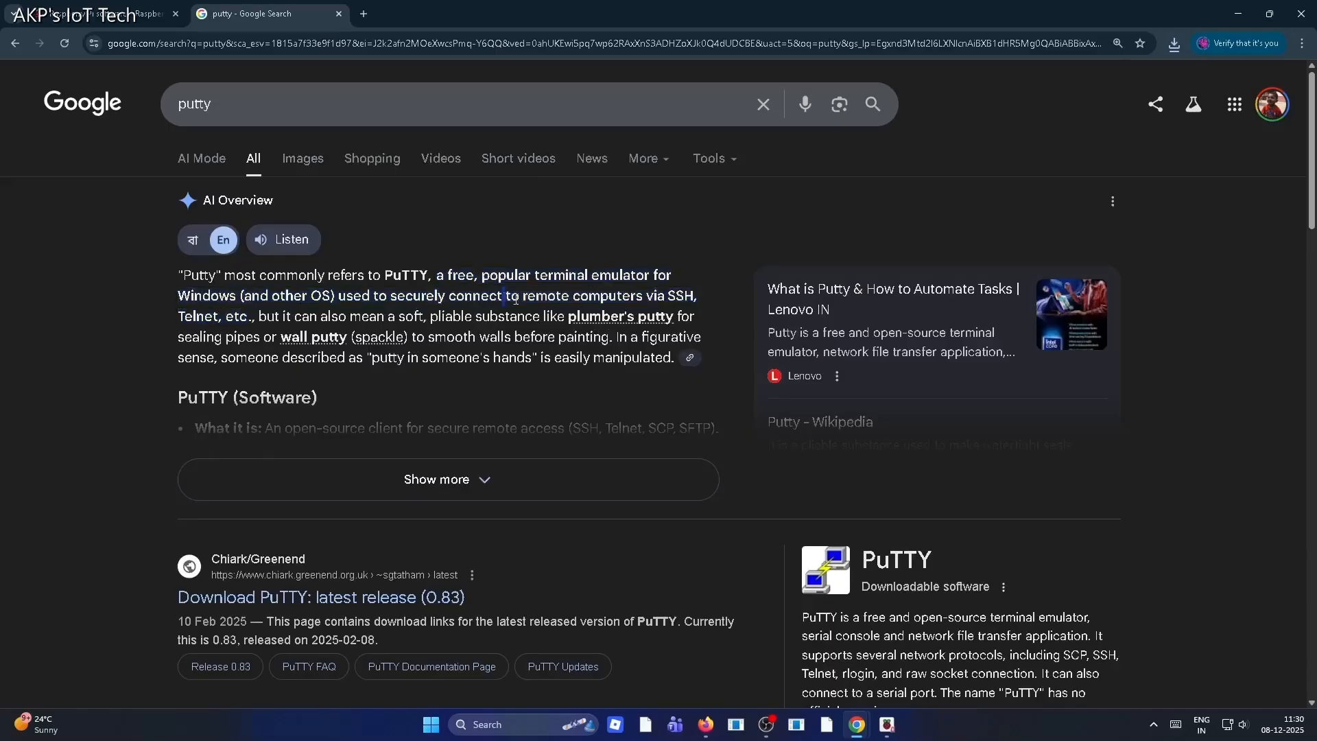
Open the PuTTY latest release (0.83) page, download the 64-bit x86 MSI installer, and launch it
drag(516, 297, 696, 300)
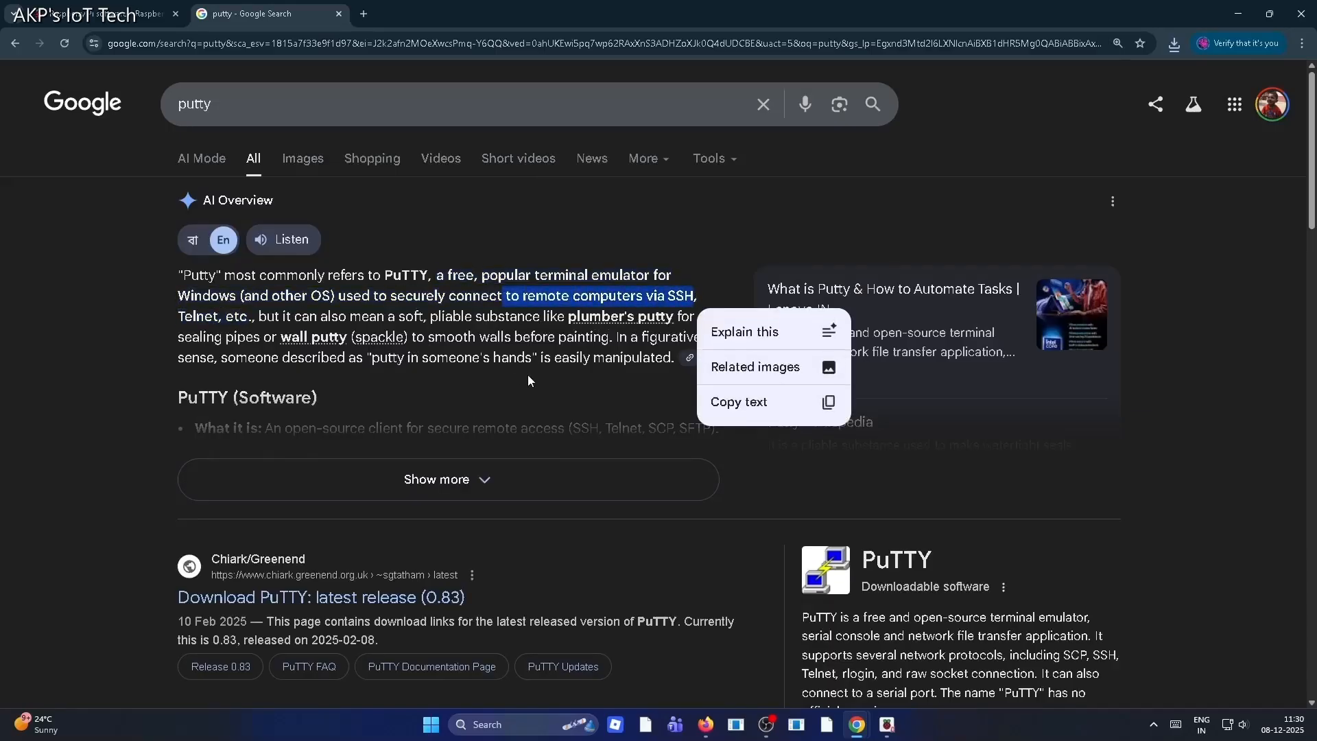
scroll(528, 380, down, 2)
click(226, 470)
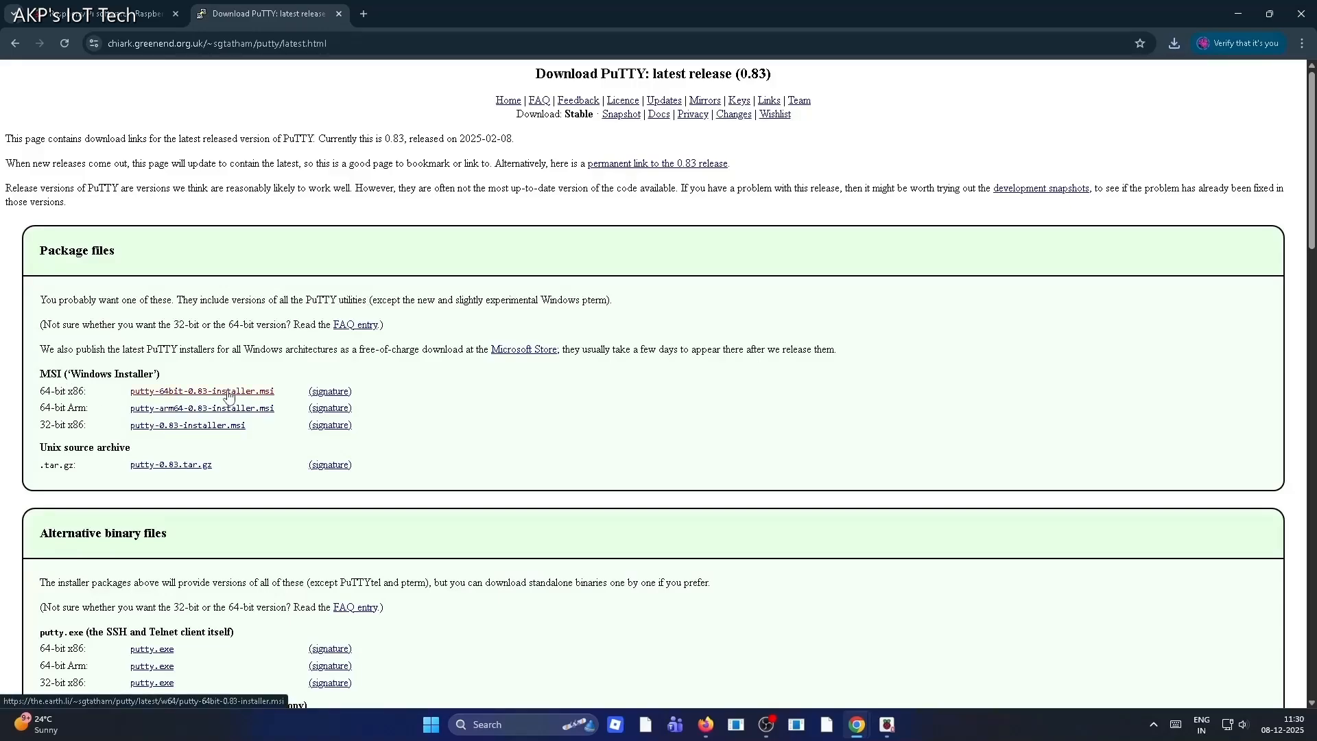
click(228, 396)
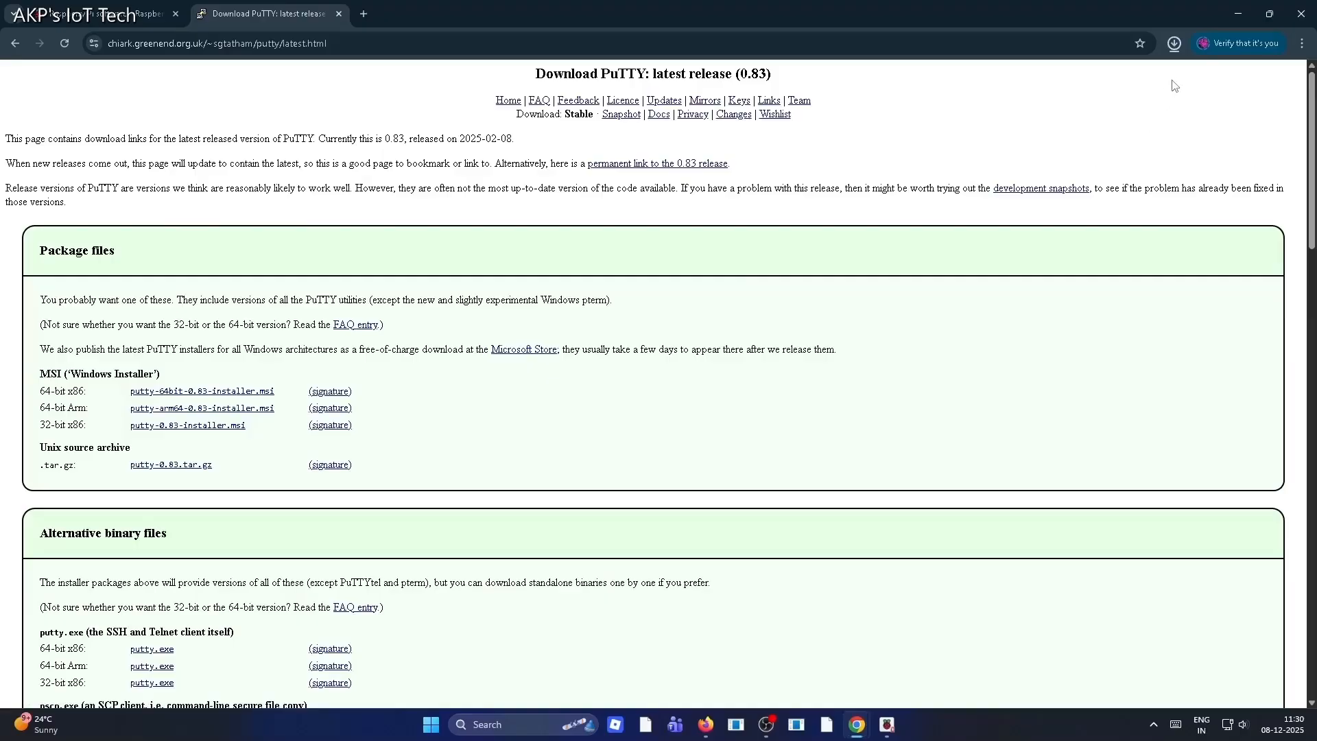
click(1175, 43)
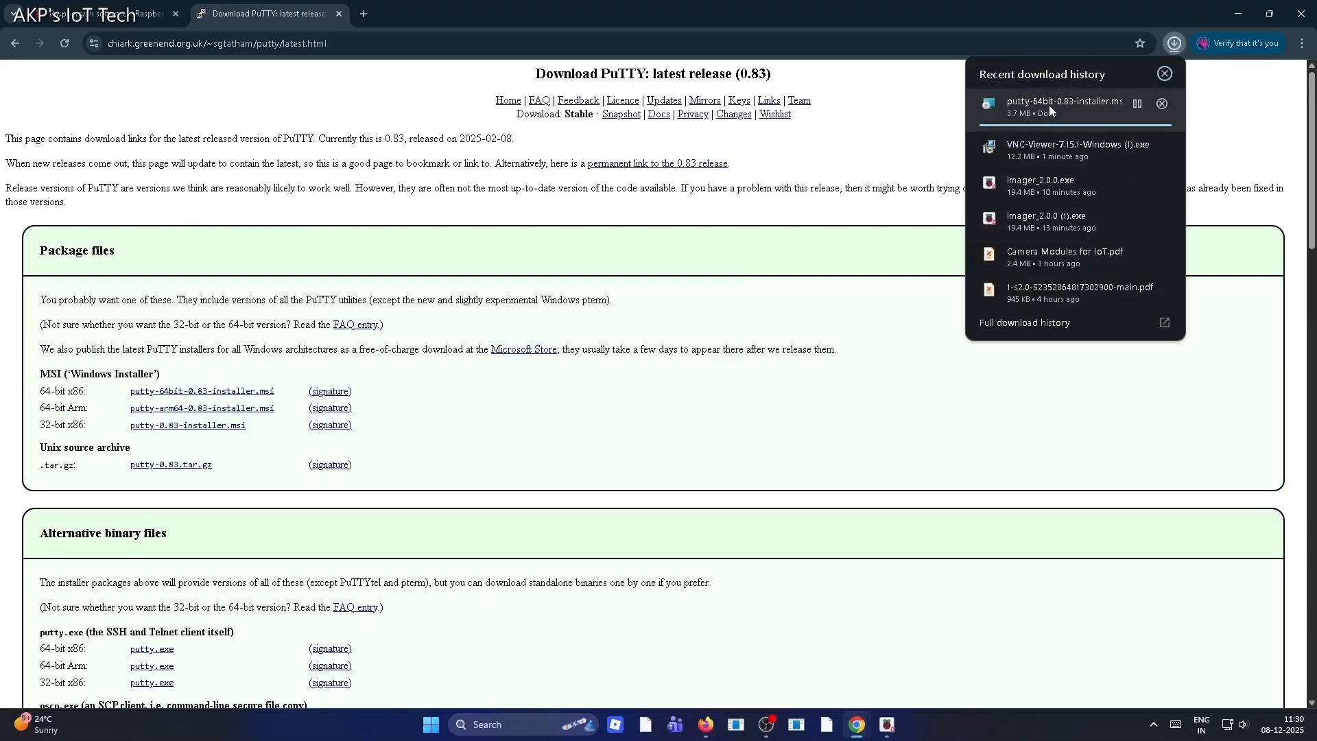
click(1036, 109)
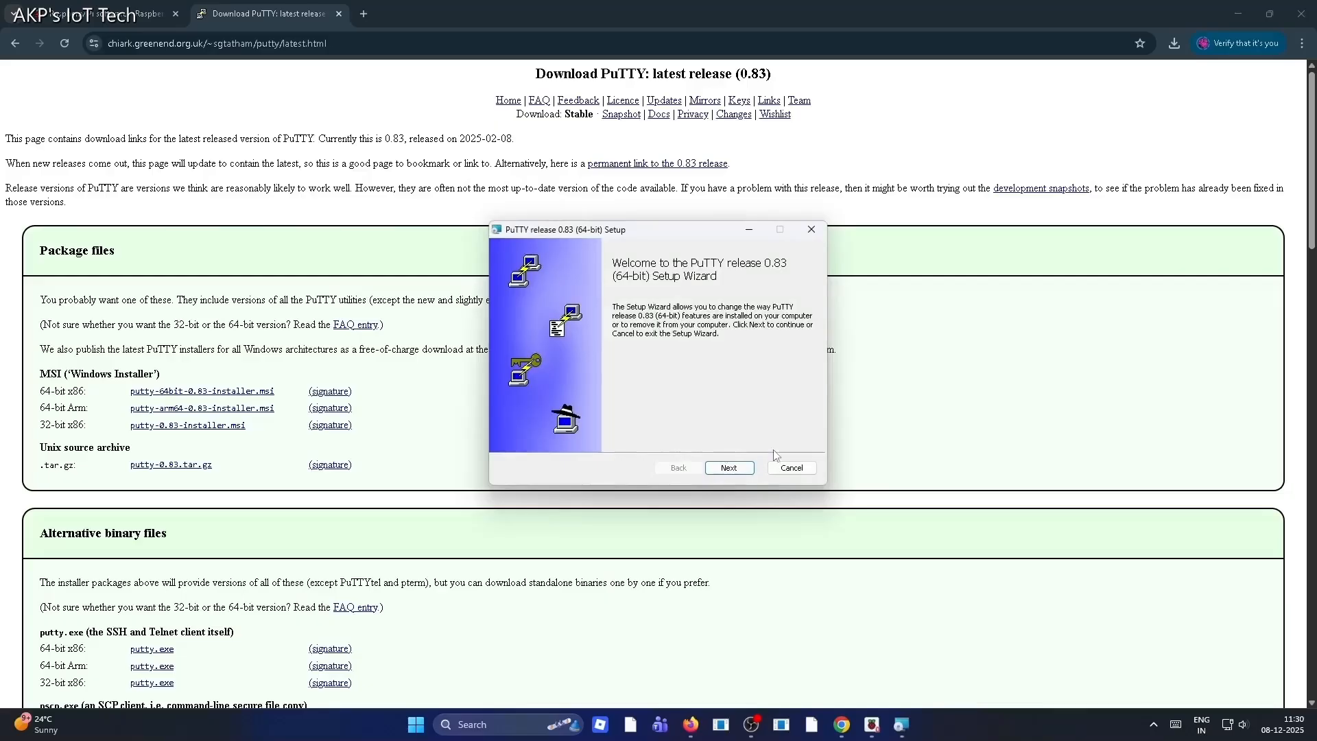
Minimize the browser and cancel the PuTTY 0.83 setup wizard installation
click(1239, 14)
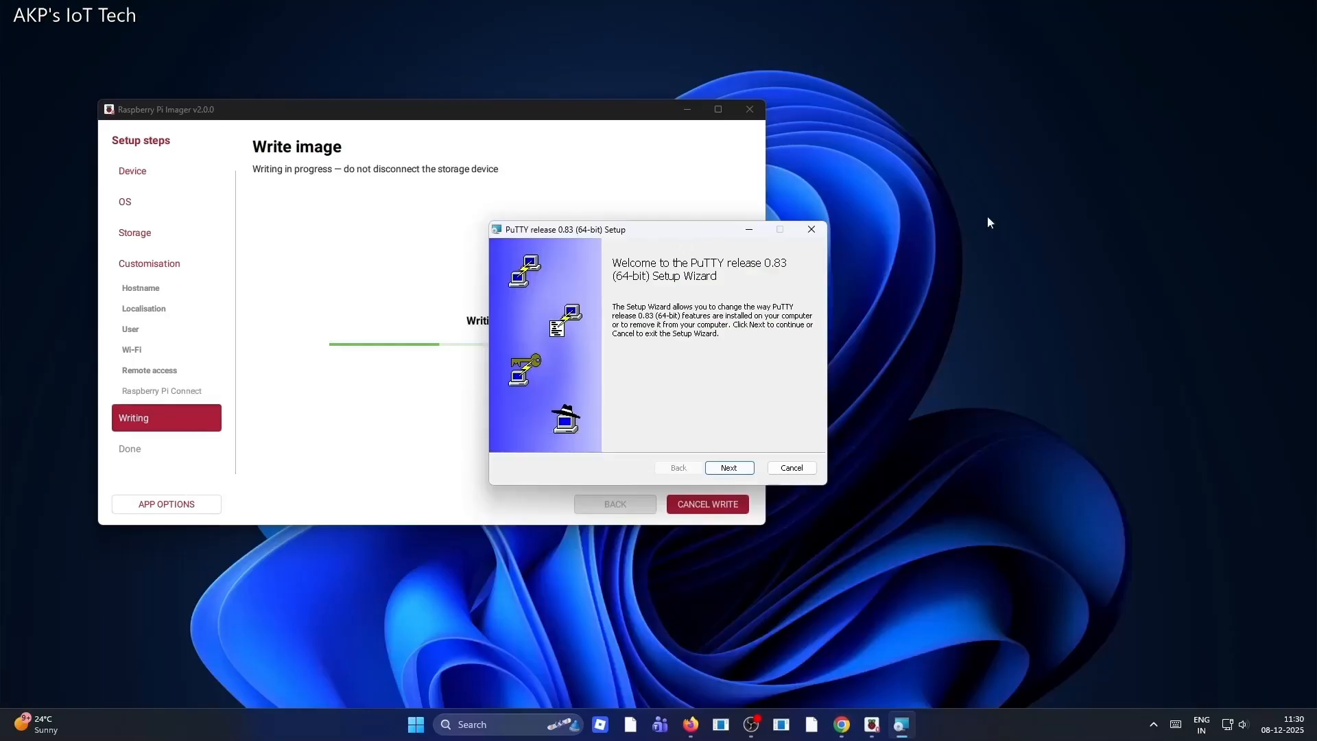
drag(672, 230, 1067, 156)
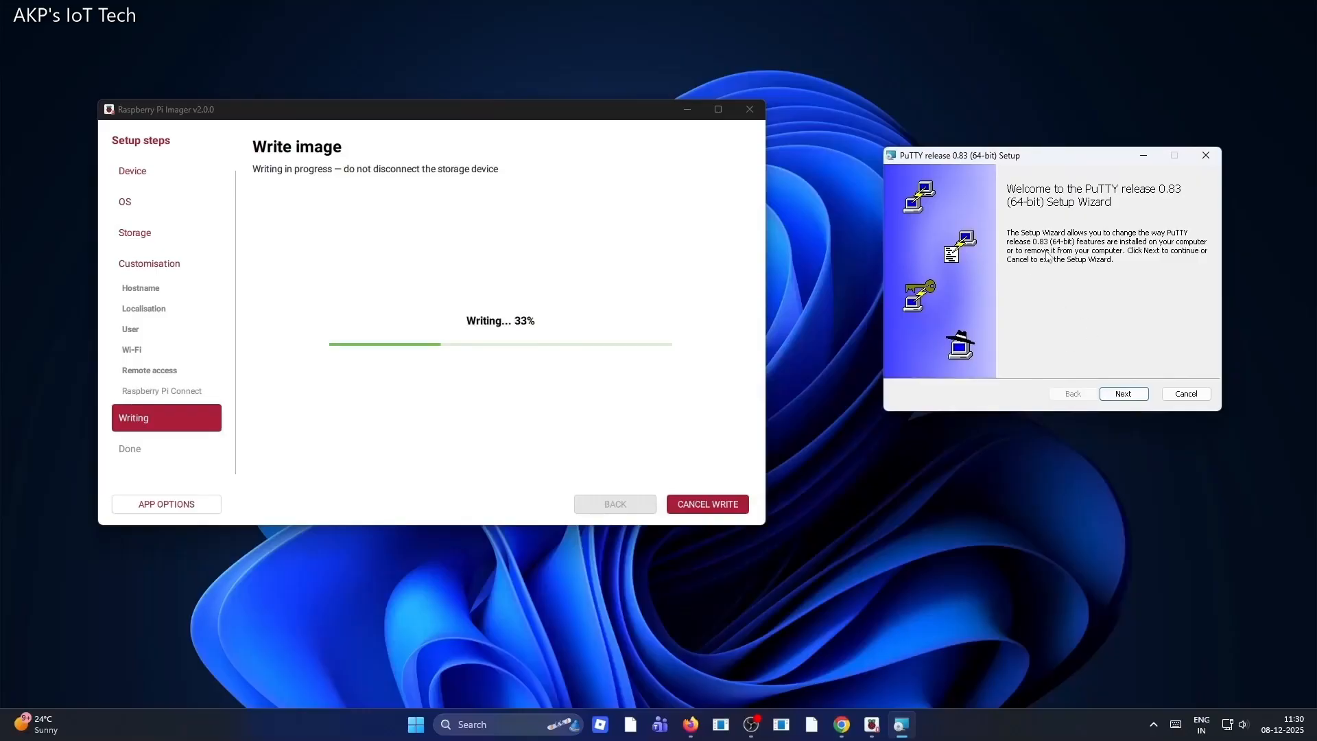
click(1197, 396)
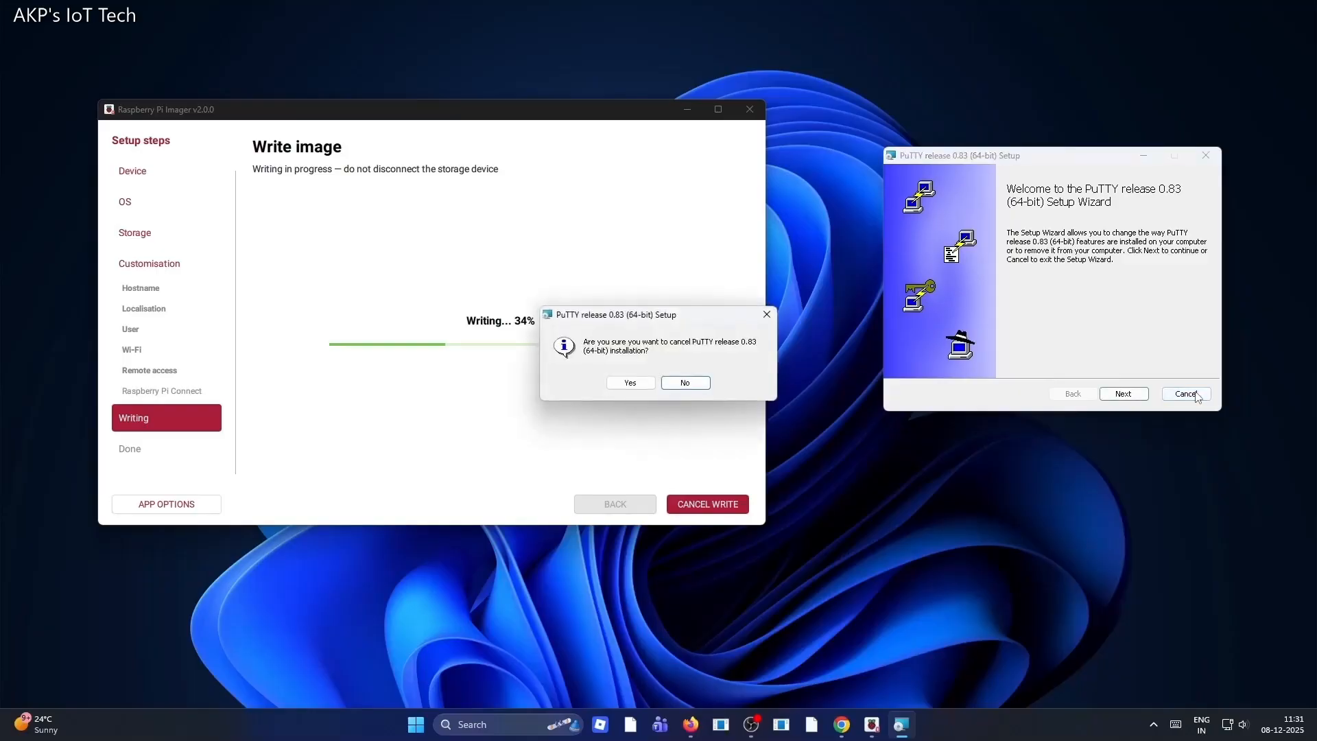
click(630, 384)
drag(687, 230, 1029, 178)
click(1080, 421)
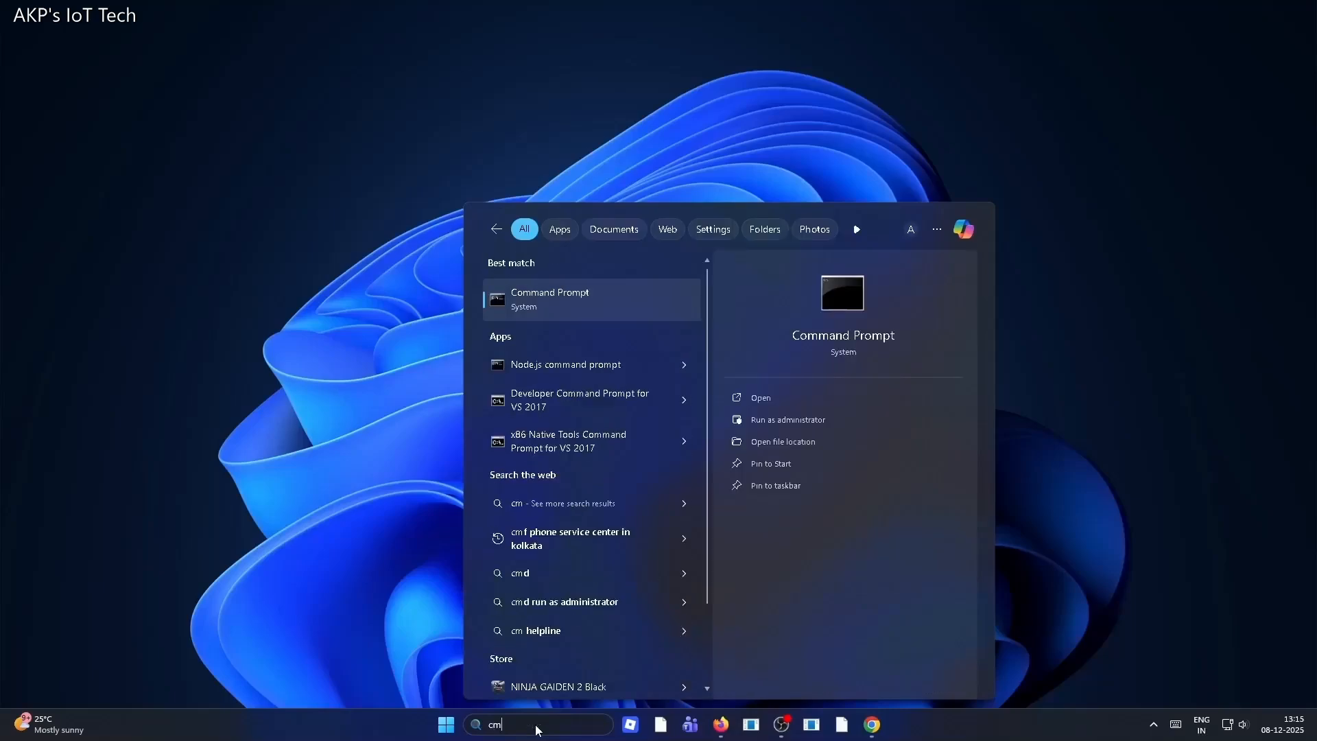
Open Command Prompt and ping the Pi with ping -4 pi5.local
click(630, 322)
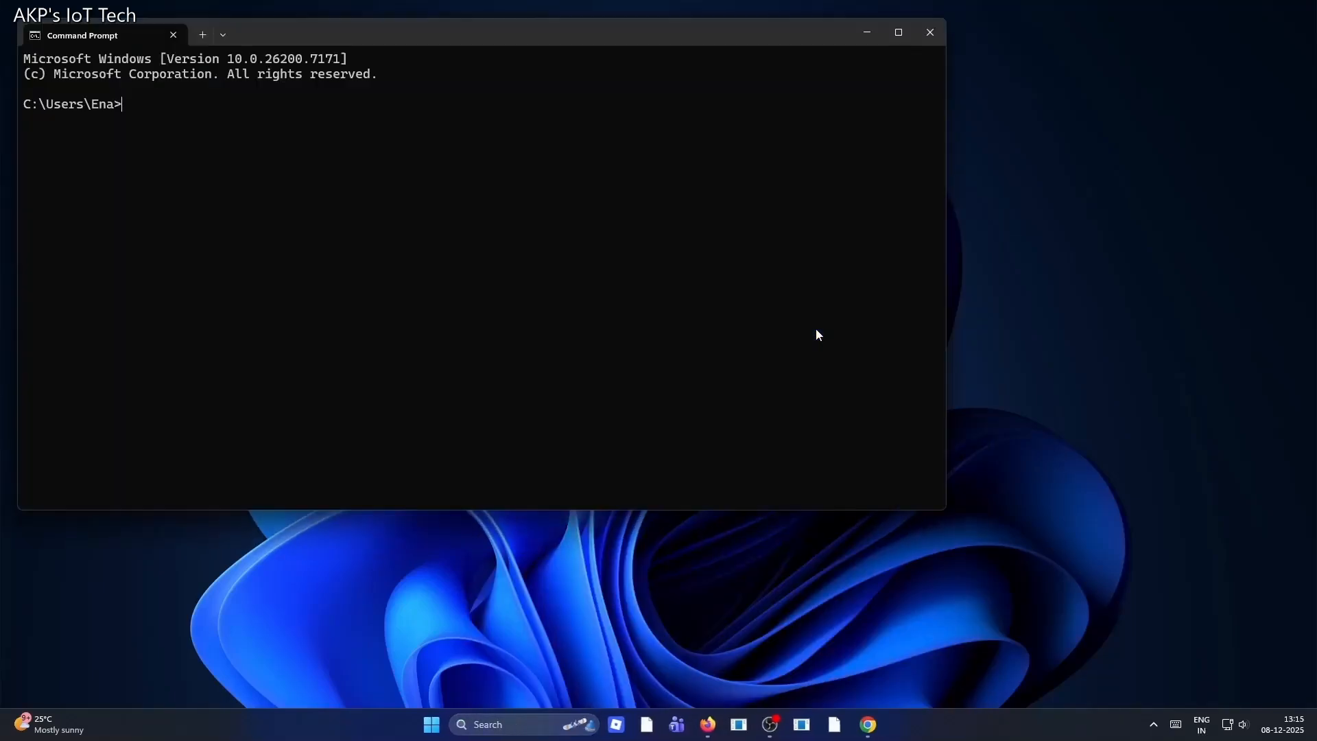
drag(554, 36, 981, 105)
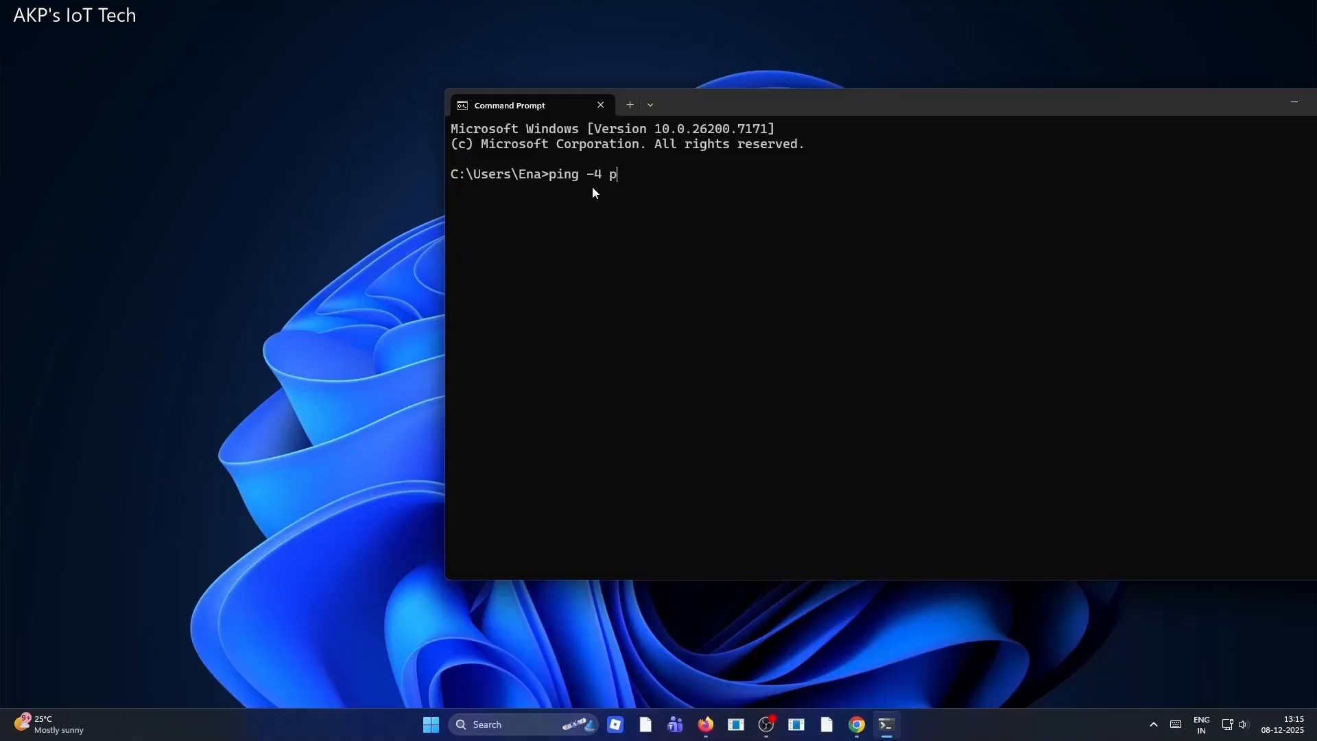
text(.local)
key(Return)
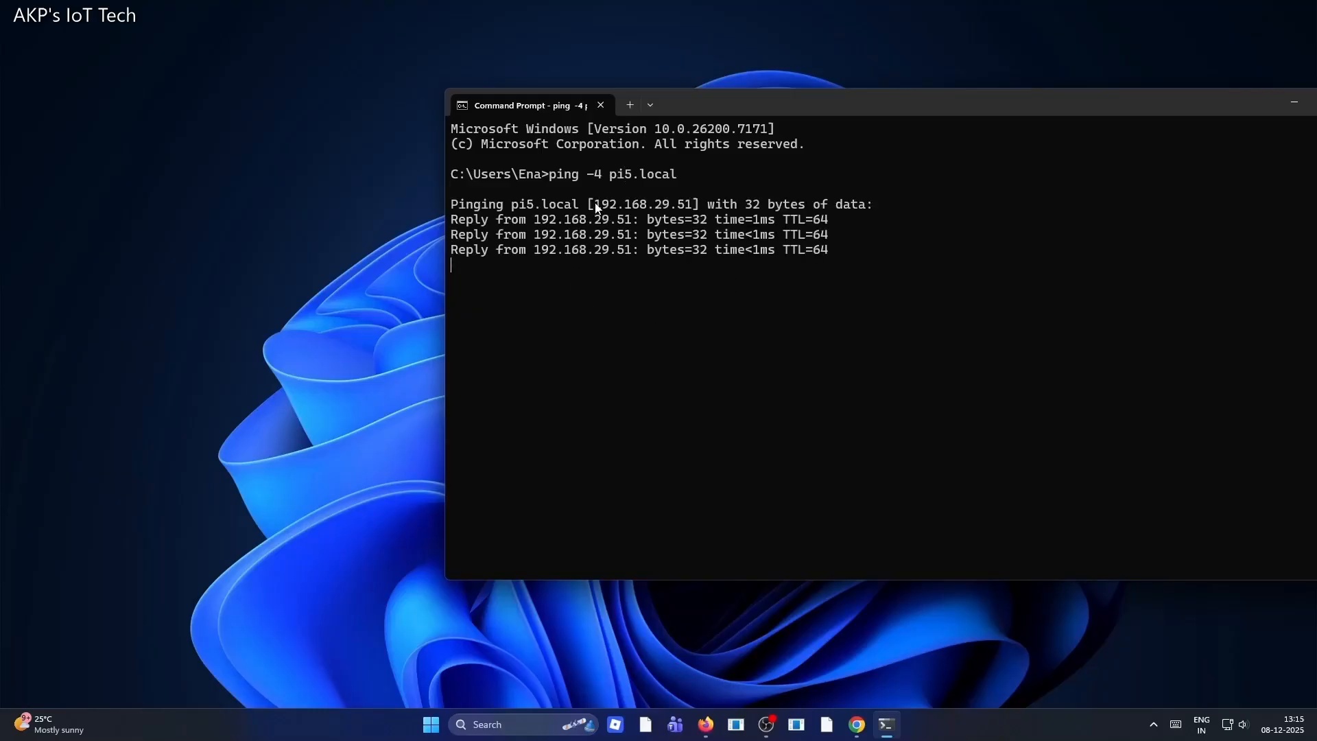
Copy the Pi's IP address 192.168.29.51 from the ping output and launch the PuTTY app
drag(596, 208, 692, 210)
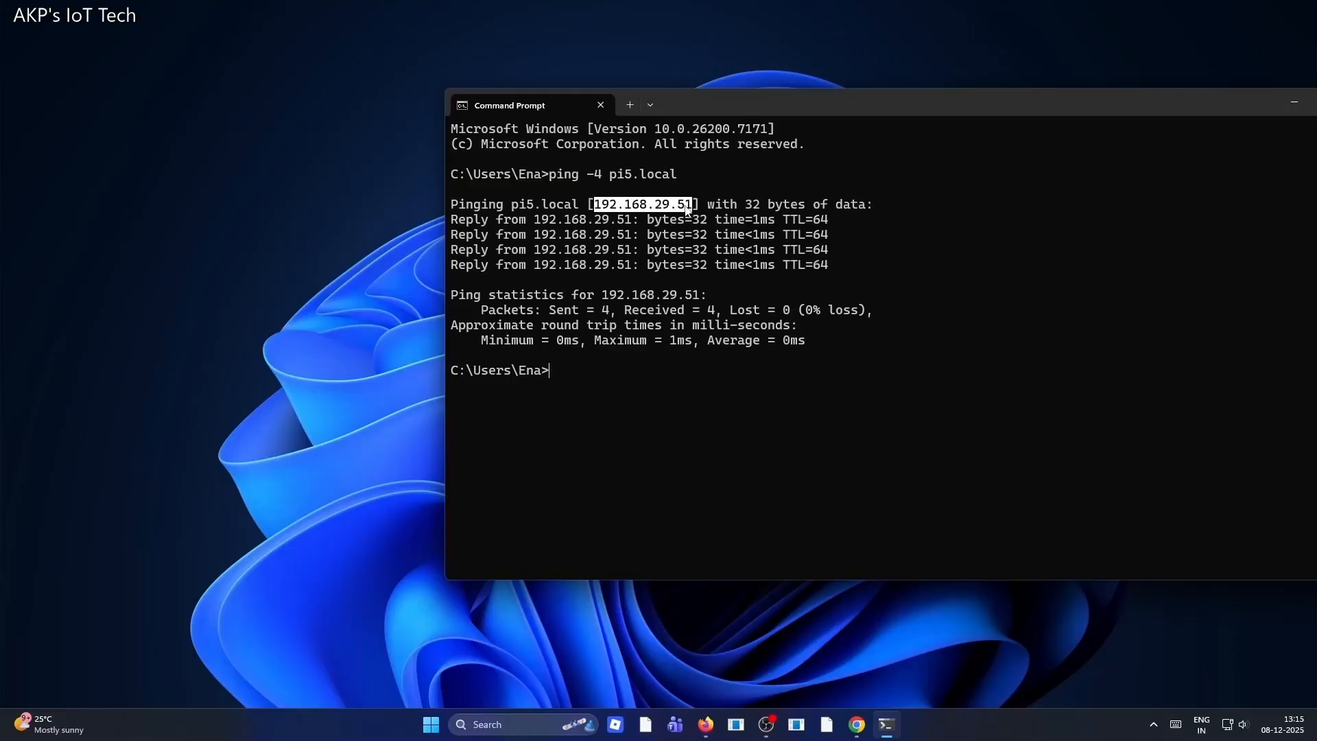
key(ctrl+c)
text(pu)
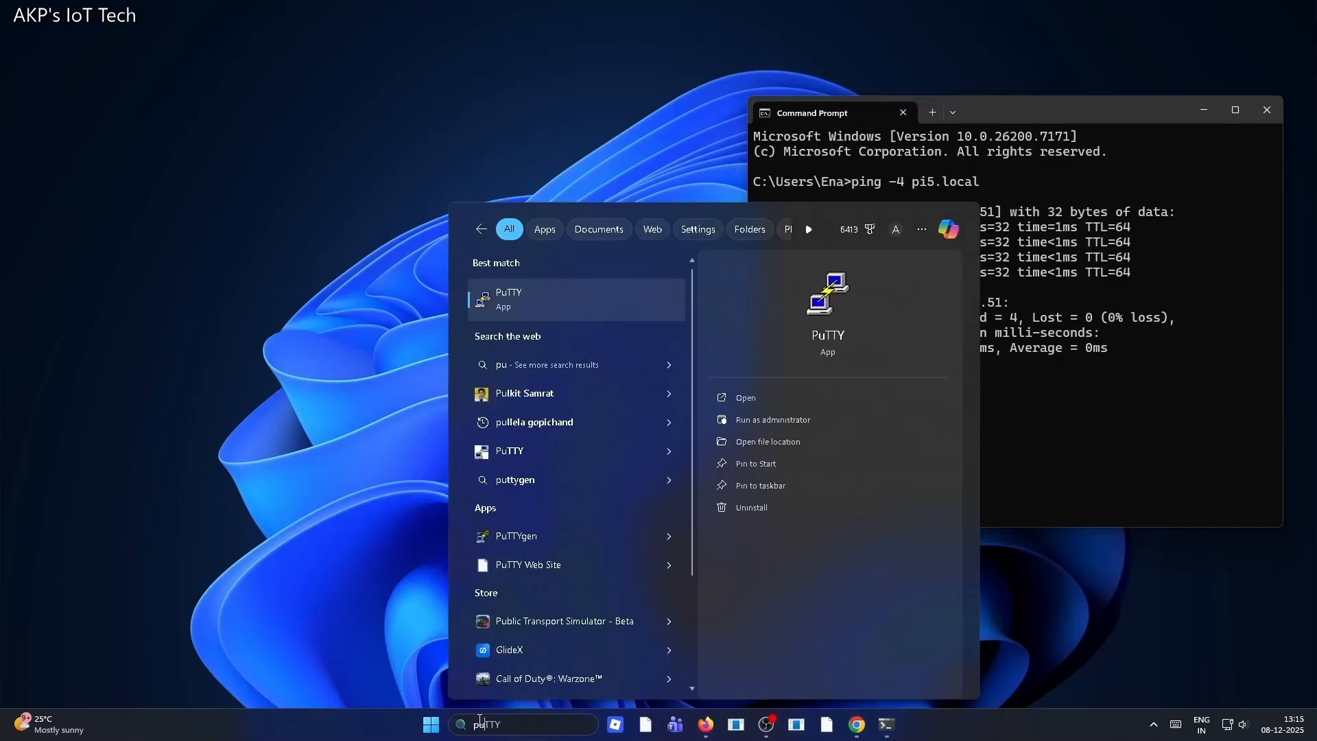
text(tt)
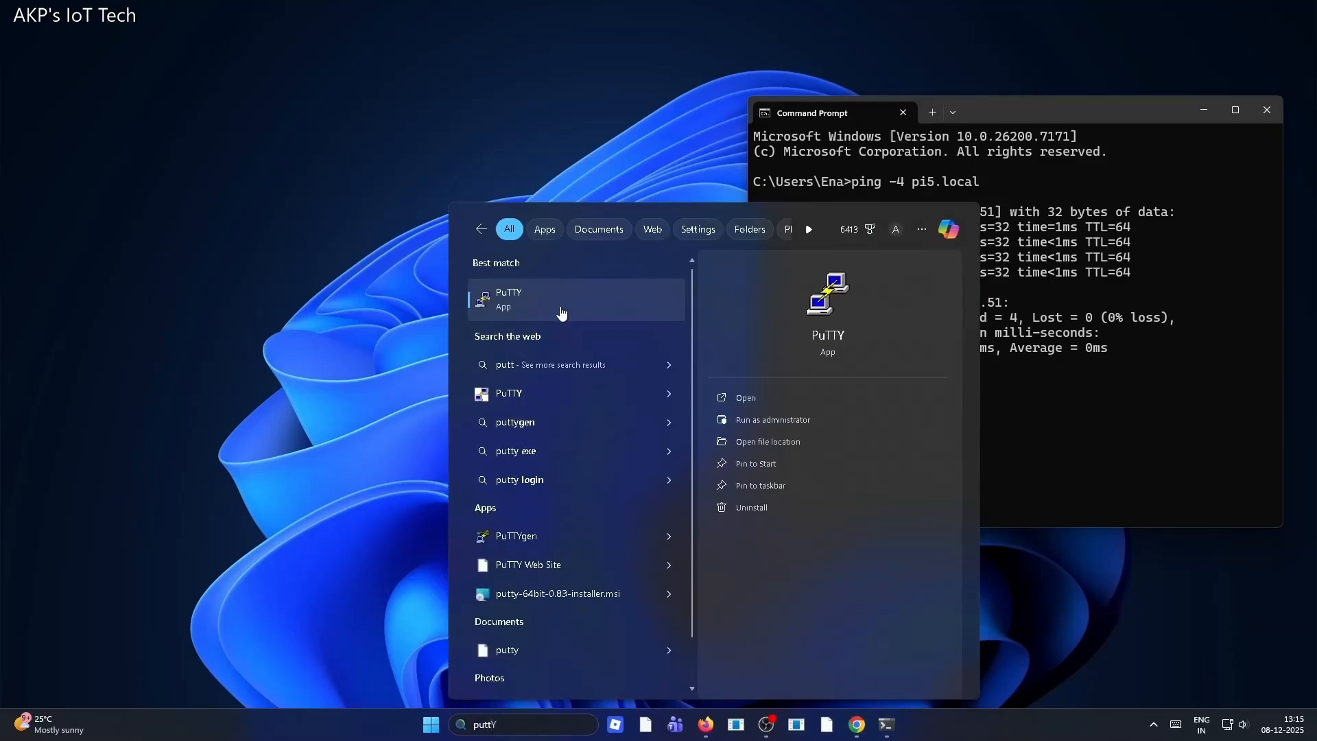
click(562, 313)
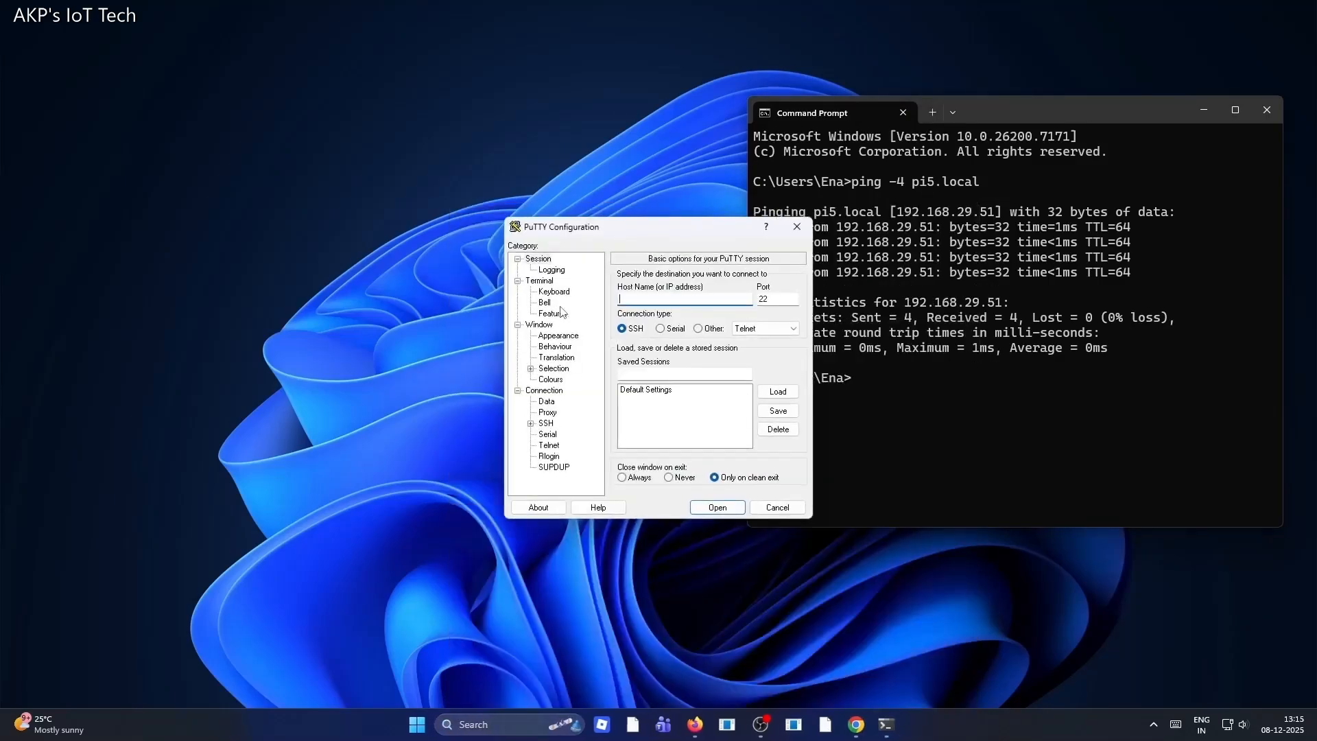
Paste the IP address as the host name, open the SSH session, and accept the new host key
drag(648, 226, 527, 266)
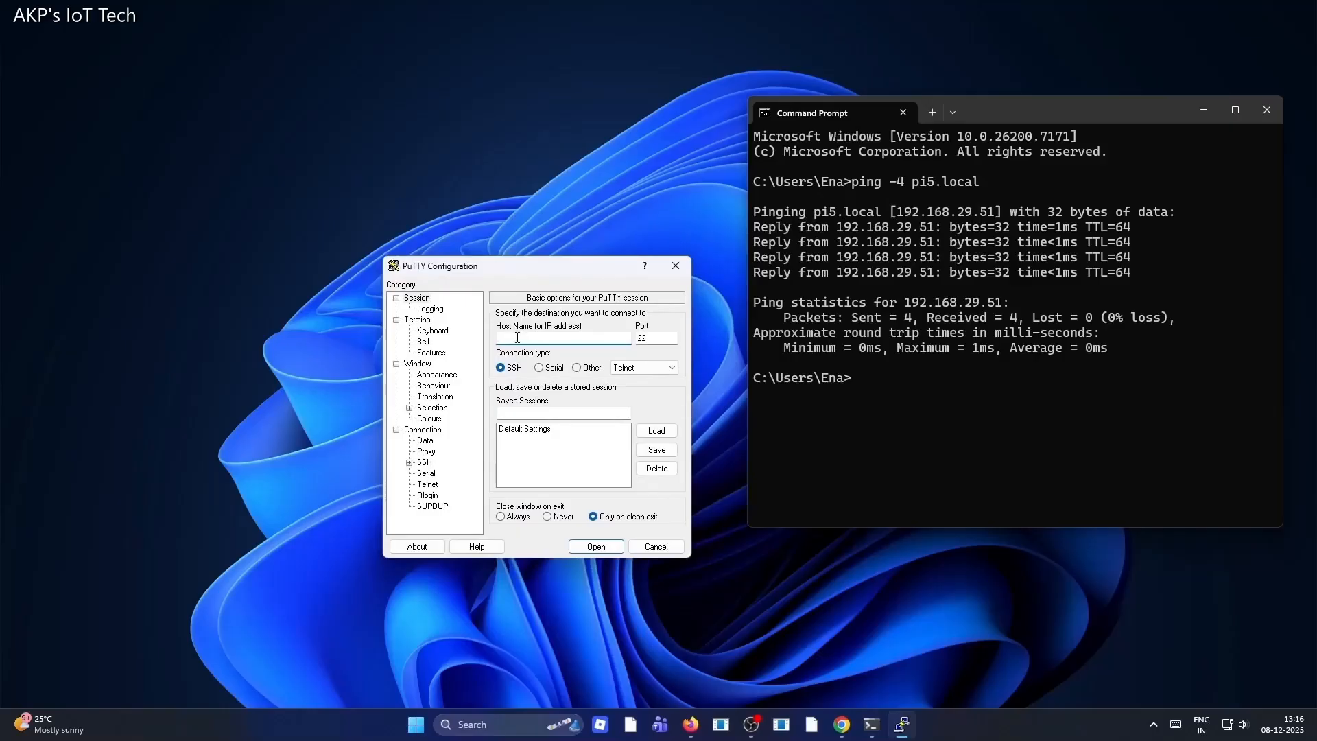
key(ctrl+v)
click(600, 551)
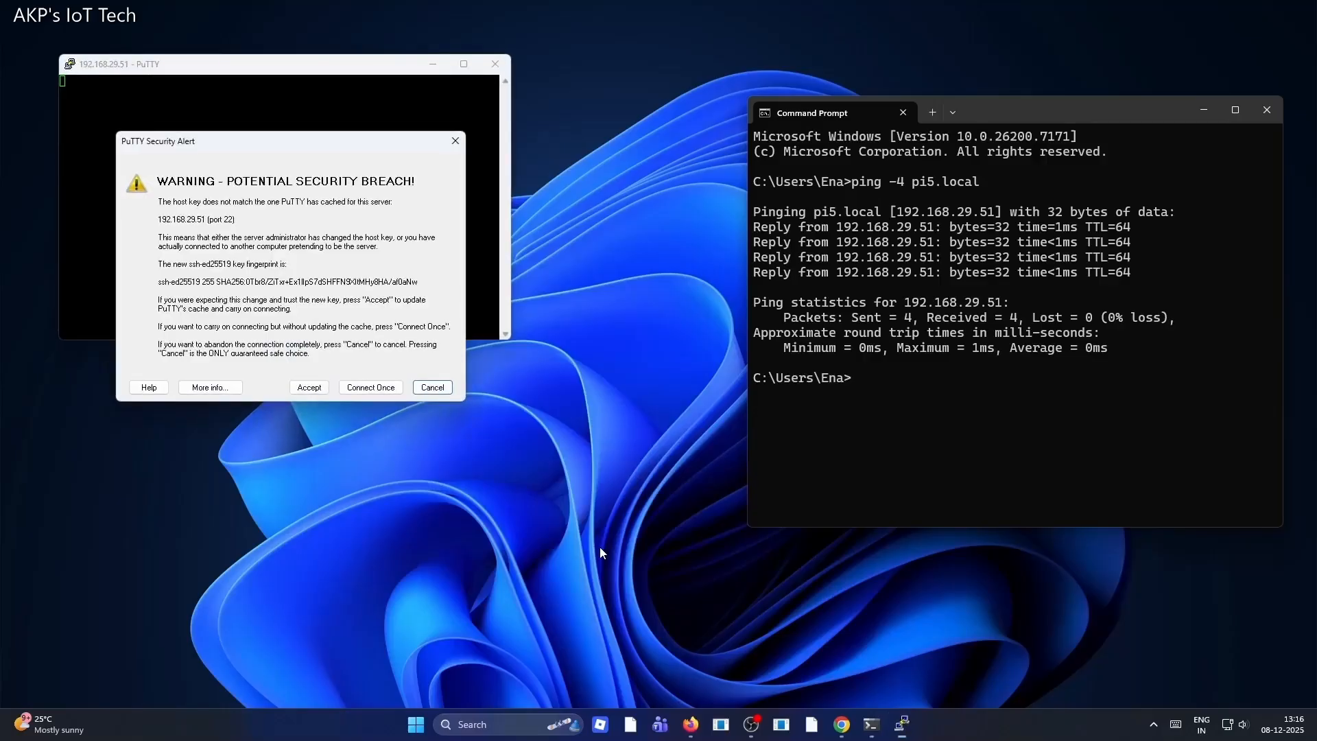
click(309, 388)
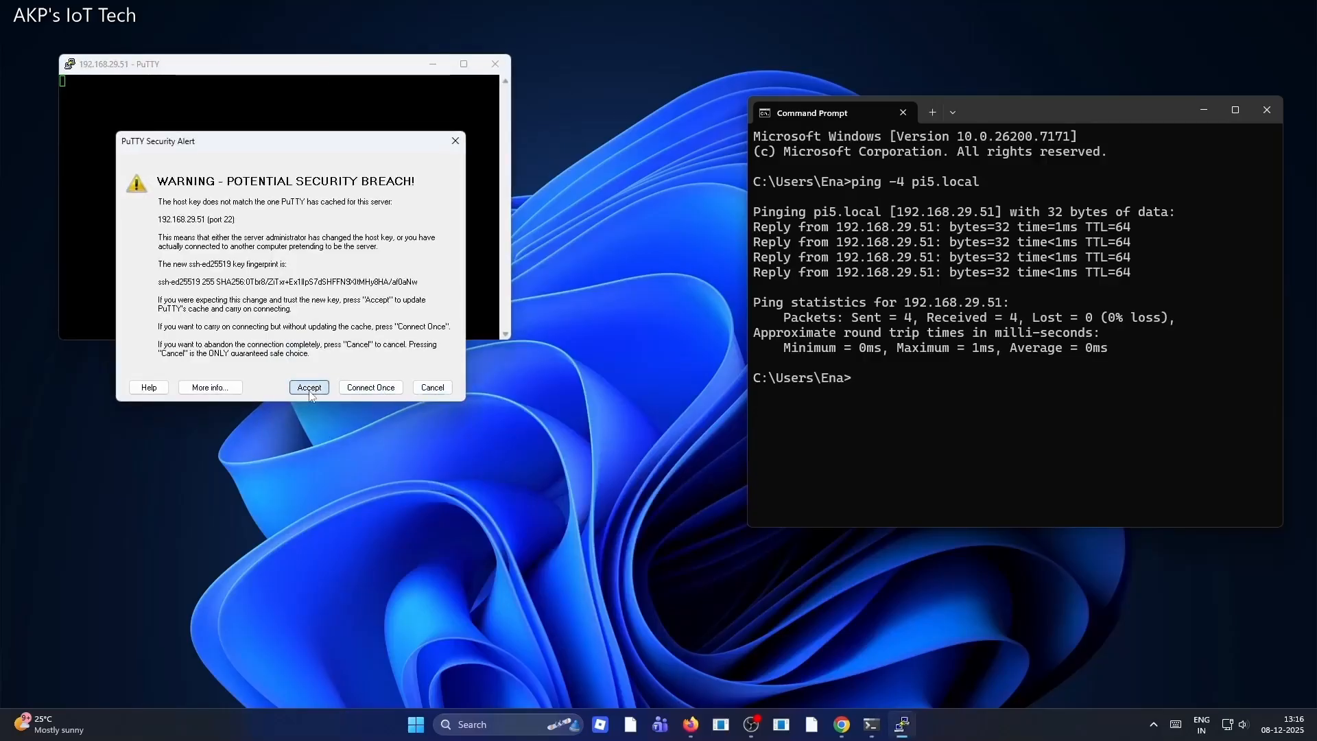
Enter the Pi user's login name at the login prompt
text(aj)
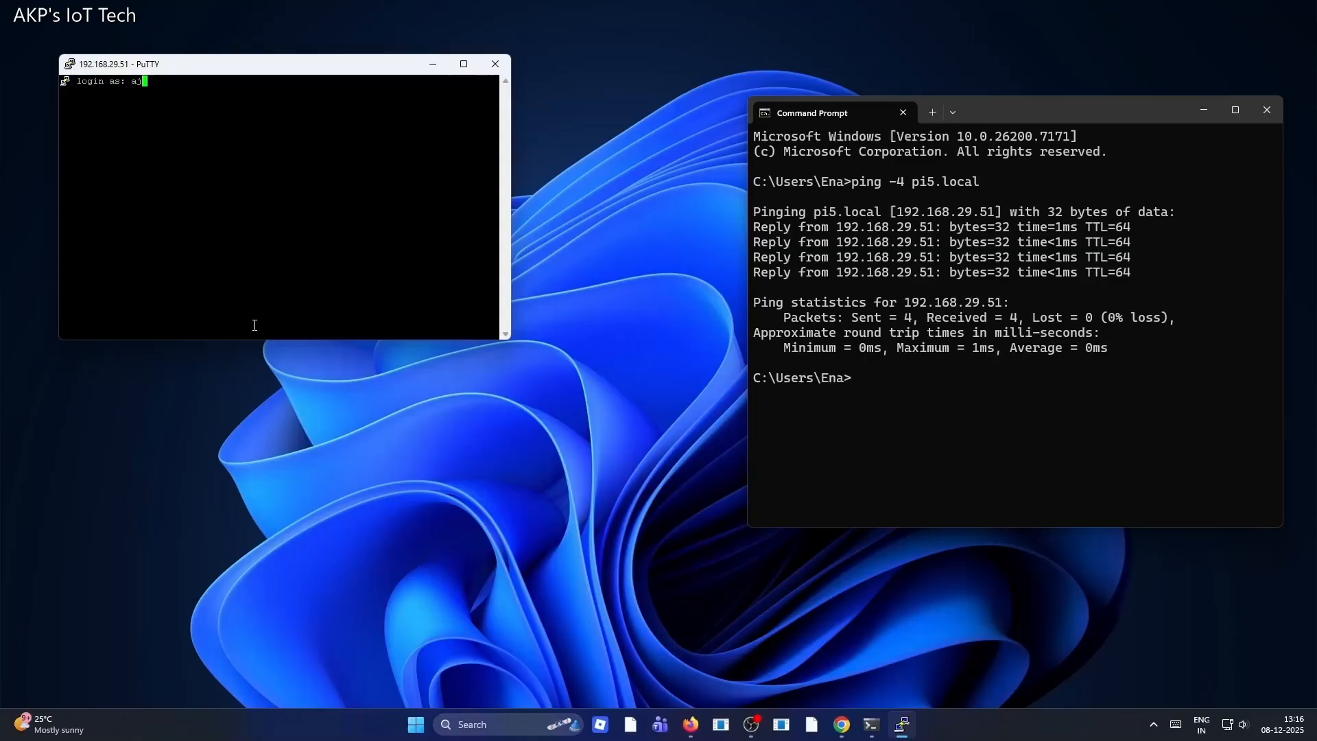
key(BackSpace)
text(kp)
Enlarge and centre the PuTTY terminal window and minimize Command Prompt
drag(511, 342, 622, 451)
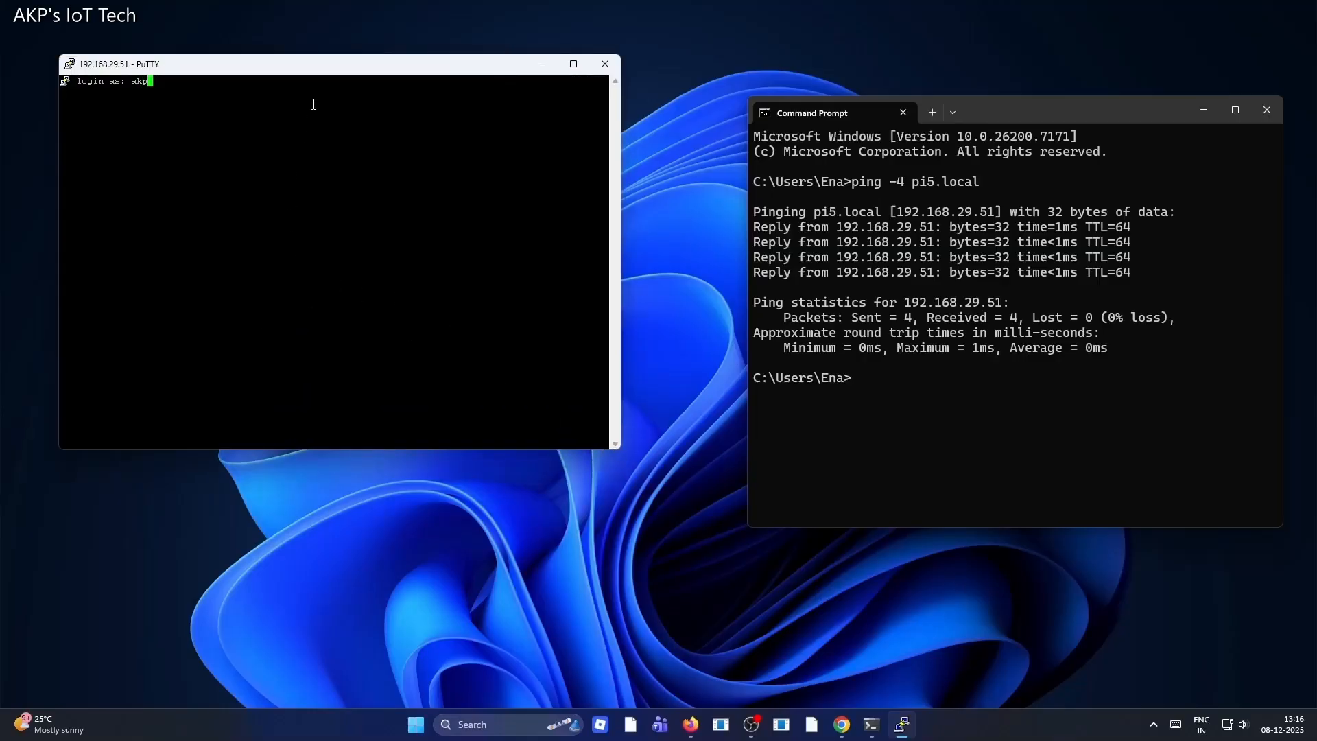
drag(323, 72, 465, 202)
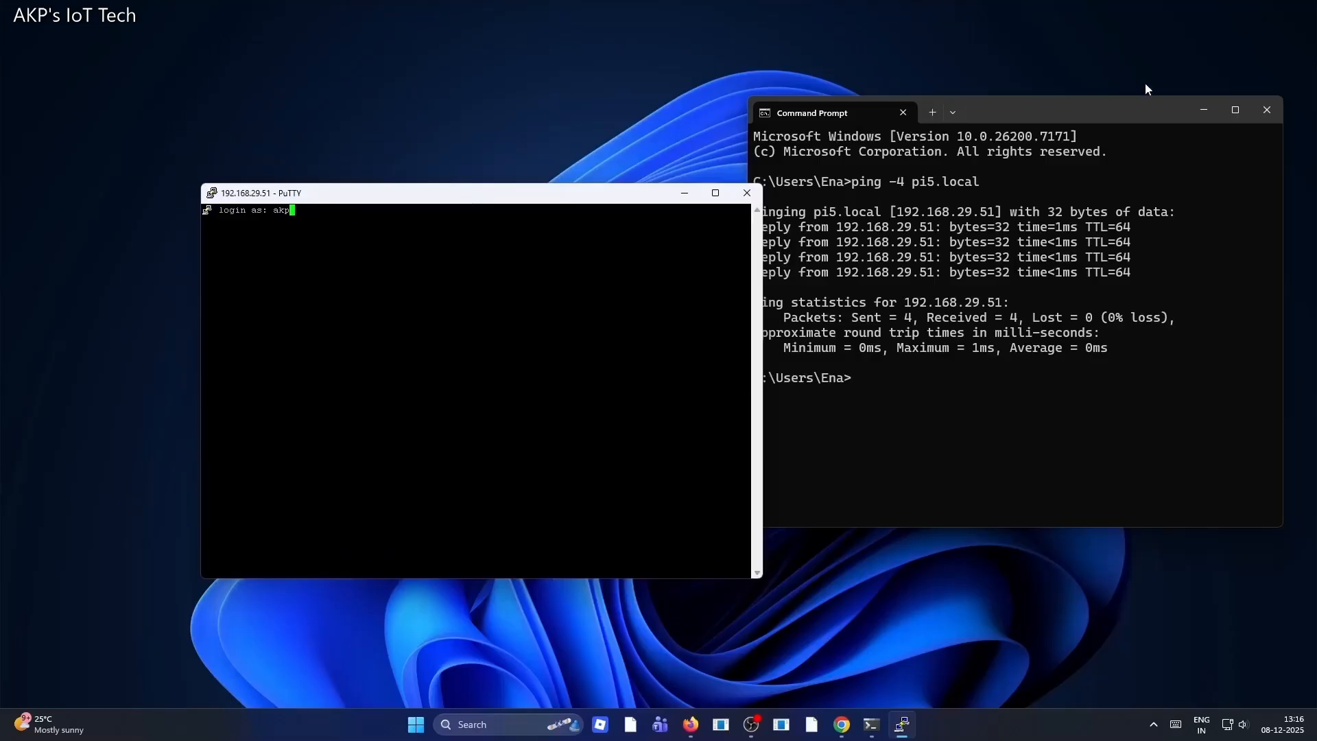
click(1202, 111)
drag(553, 197, 855, 192)
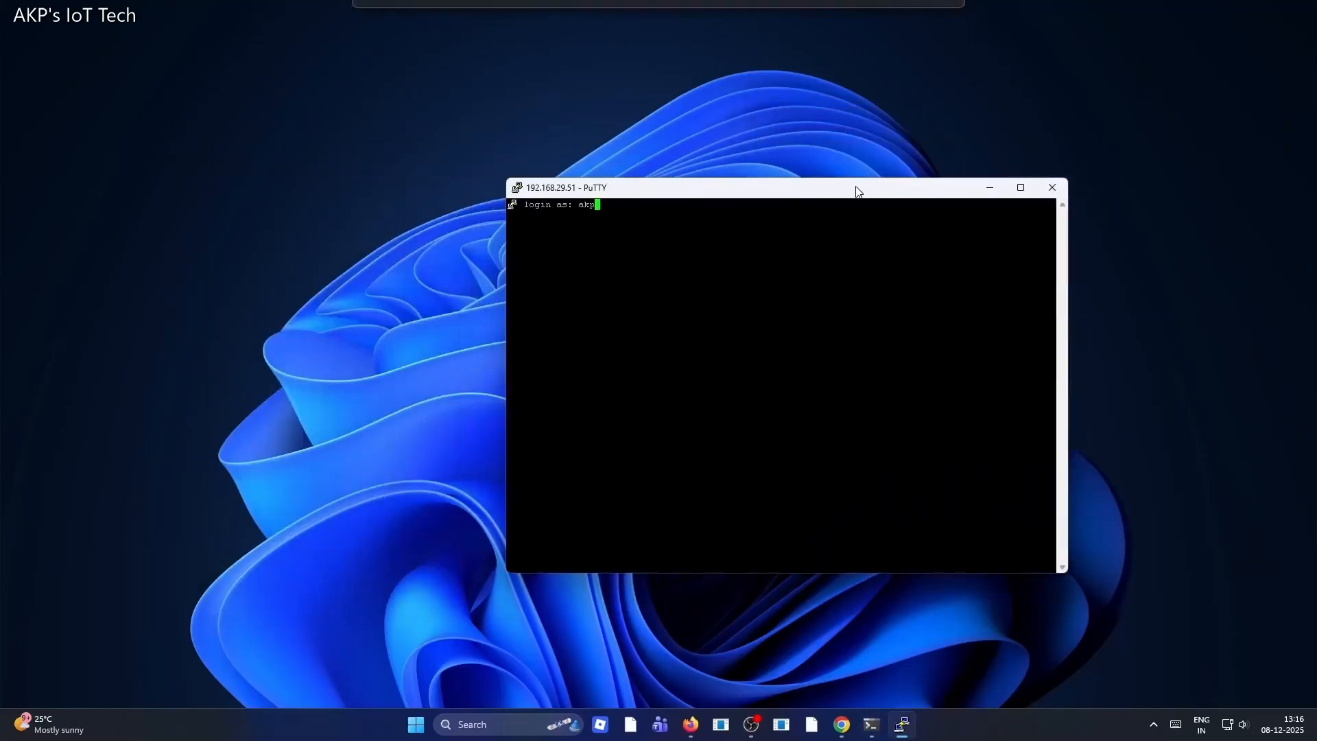
Change the PuTTY terminal font size to 14-point Courier New in the session's appearance settings and apply it
right_click(726, 193)
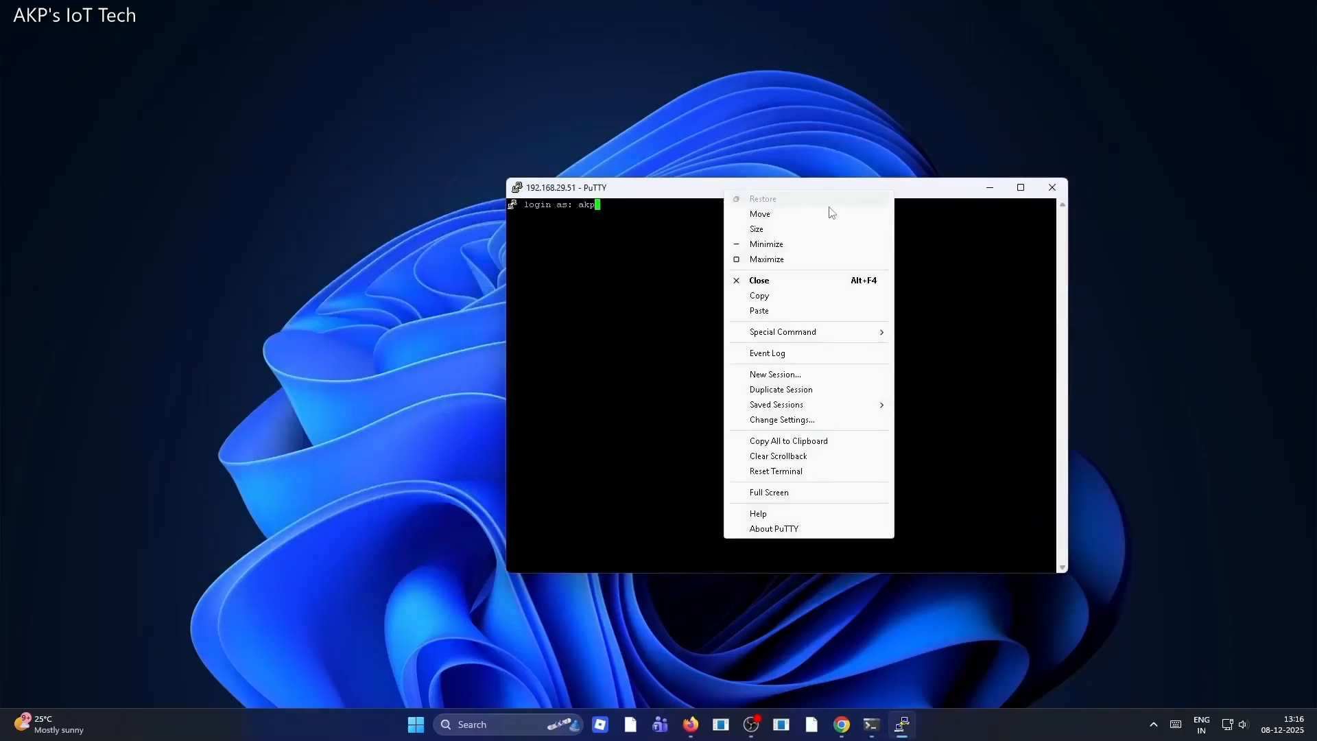
click(796, 426)
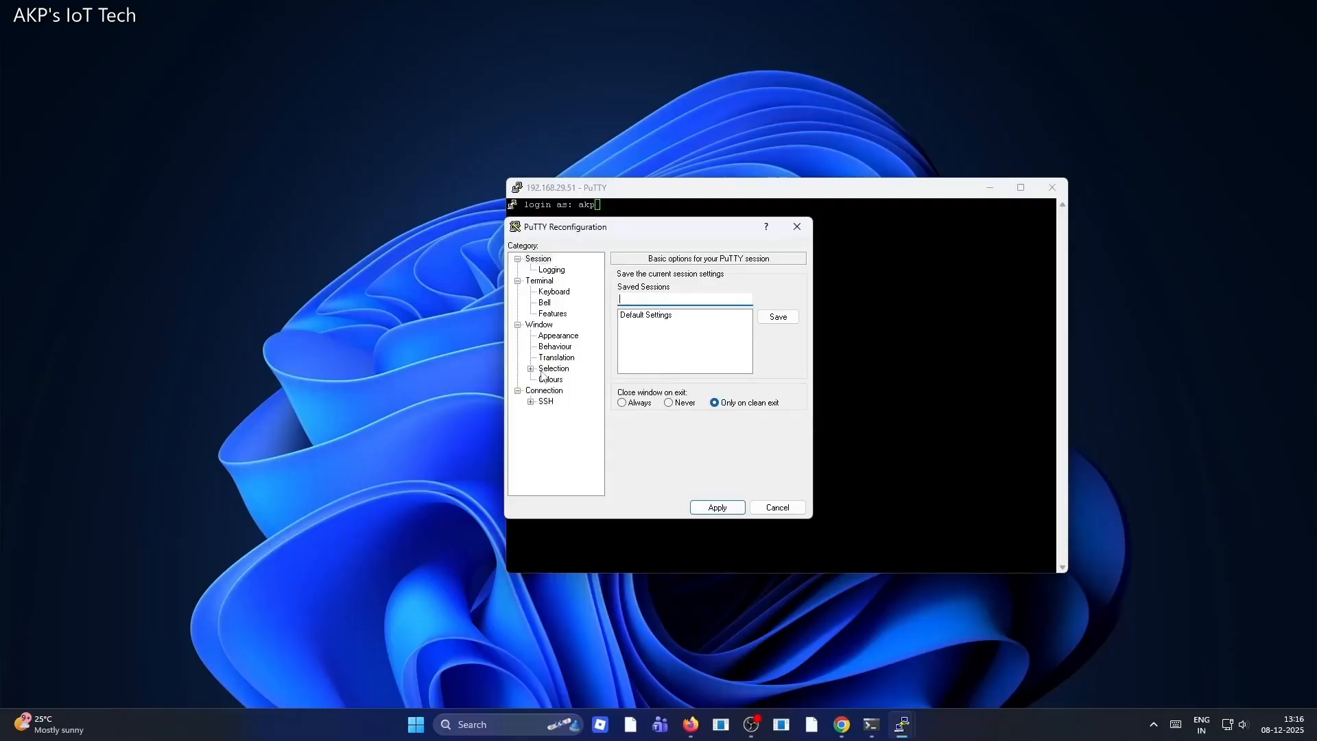
click(546, 316)
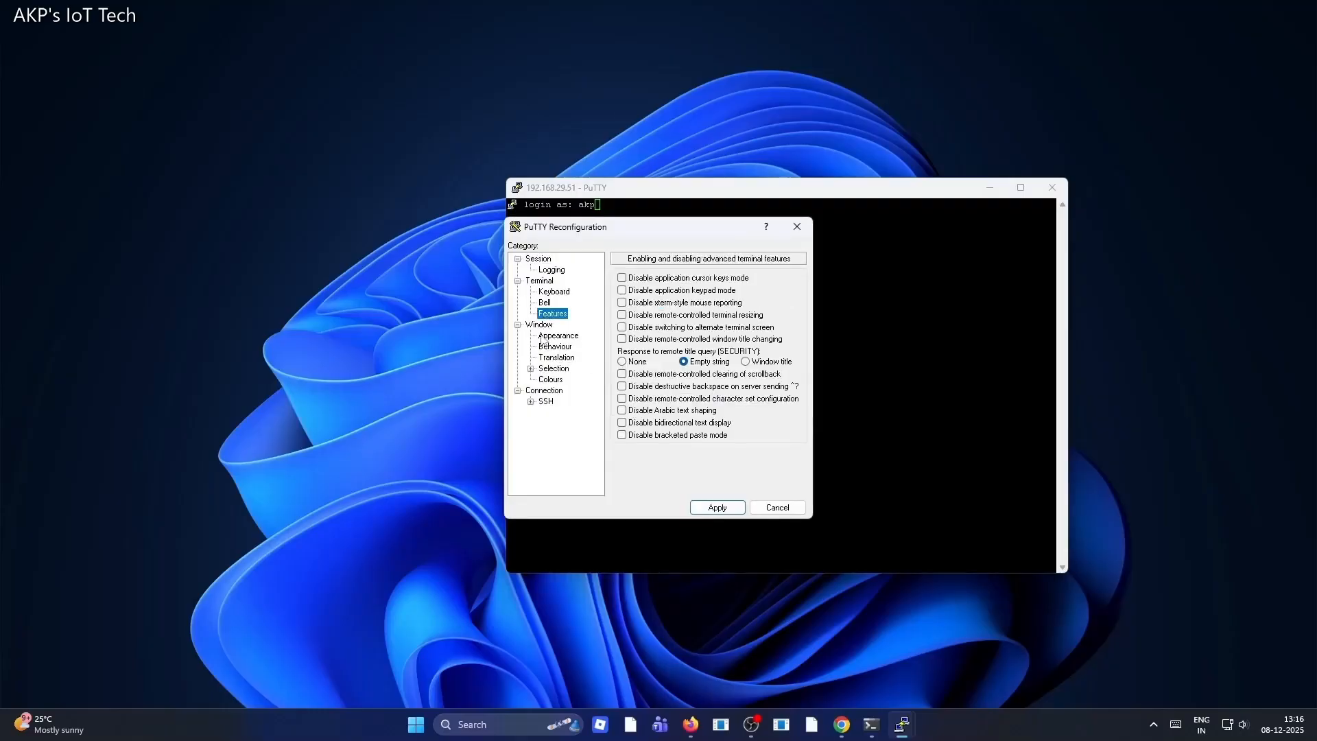
click(543, 337)
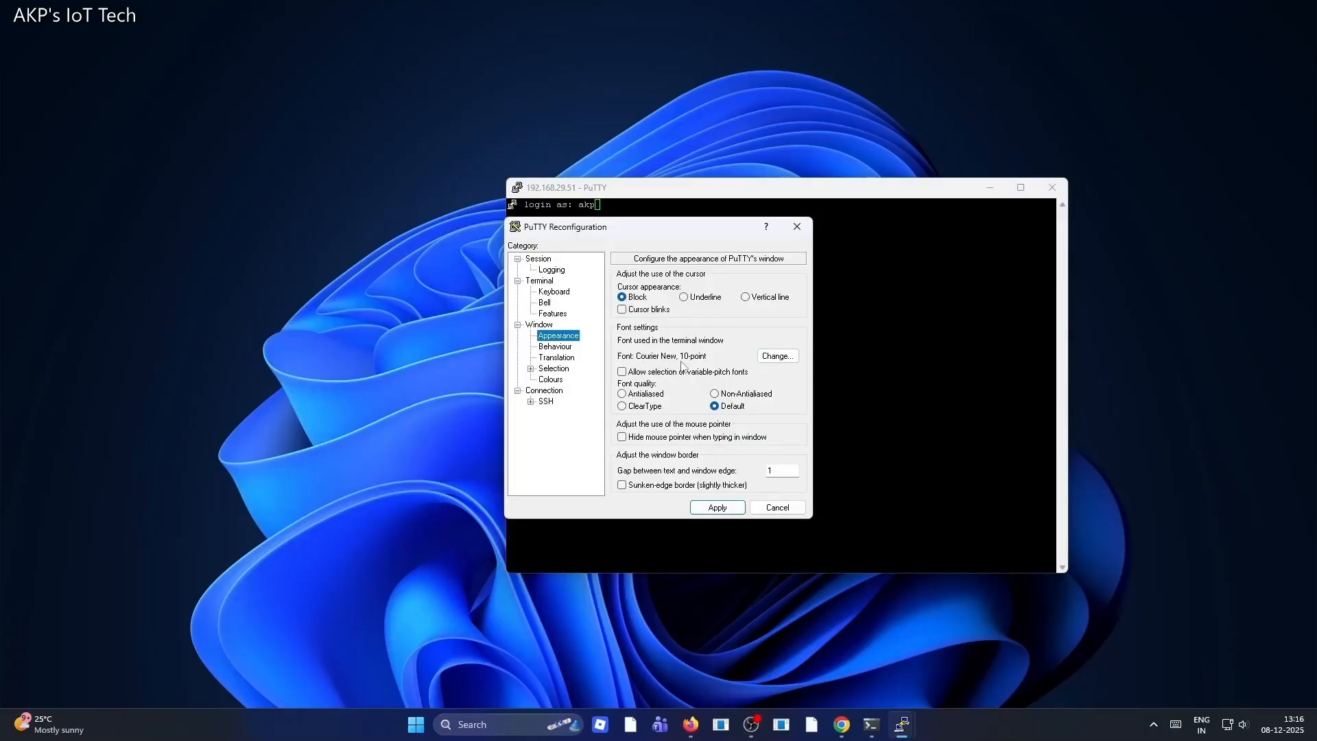
click(773, 358)
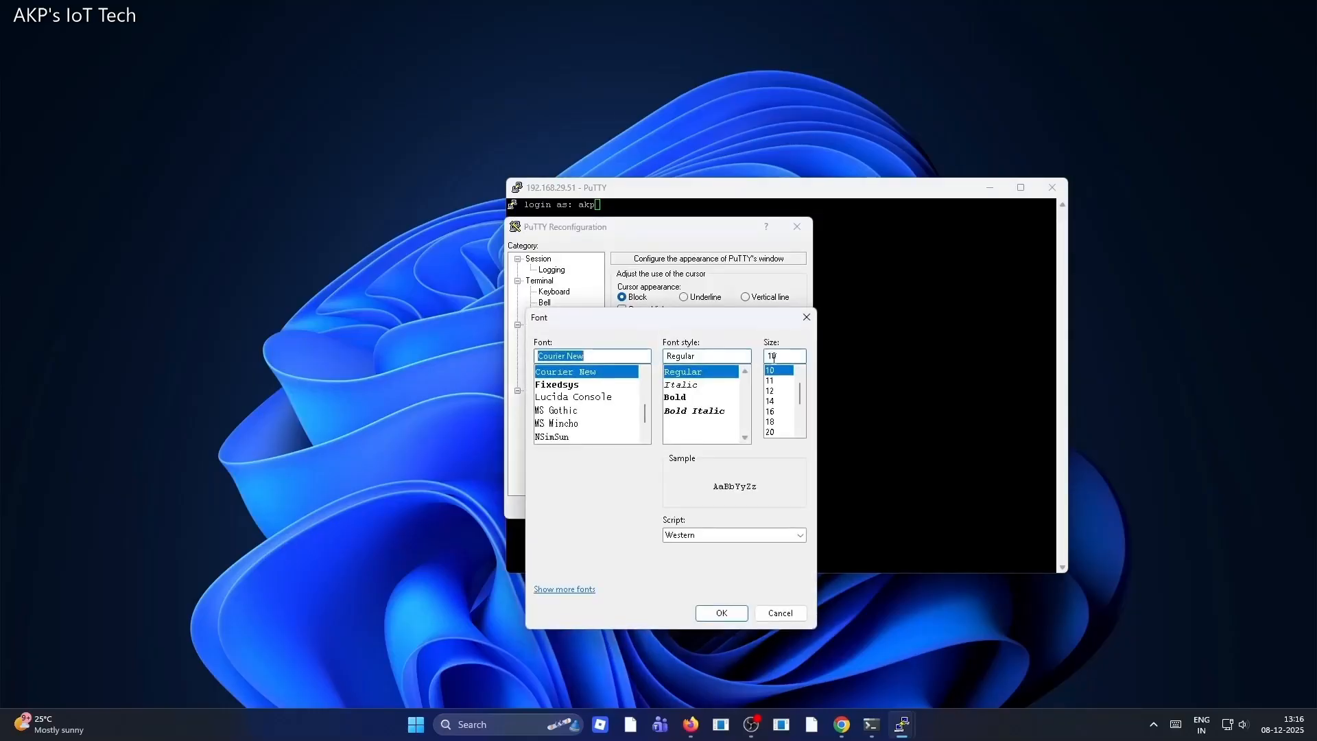
click(774, 401)
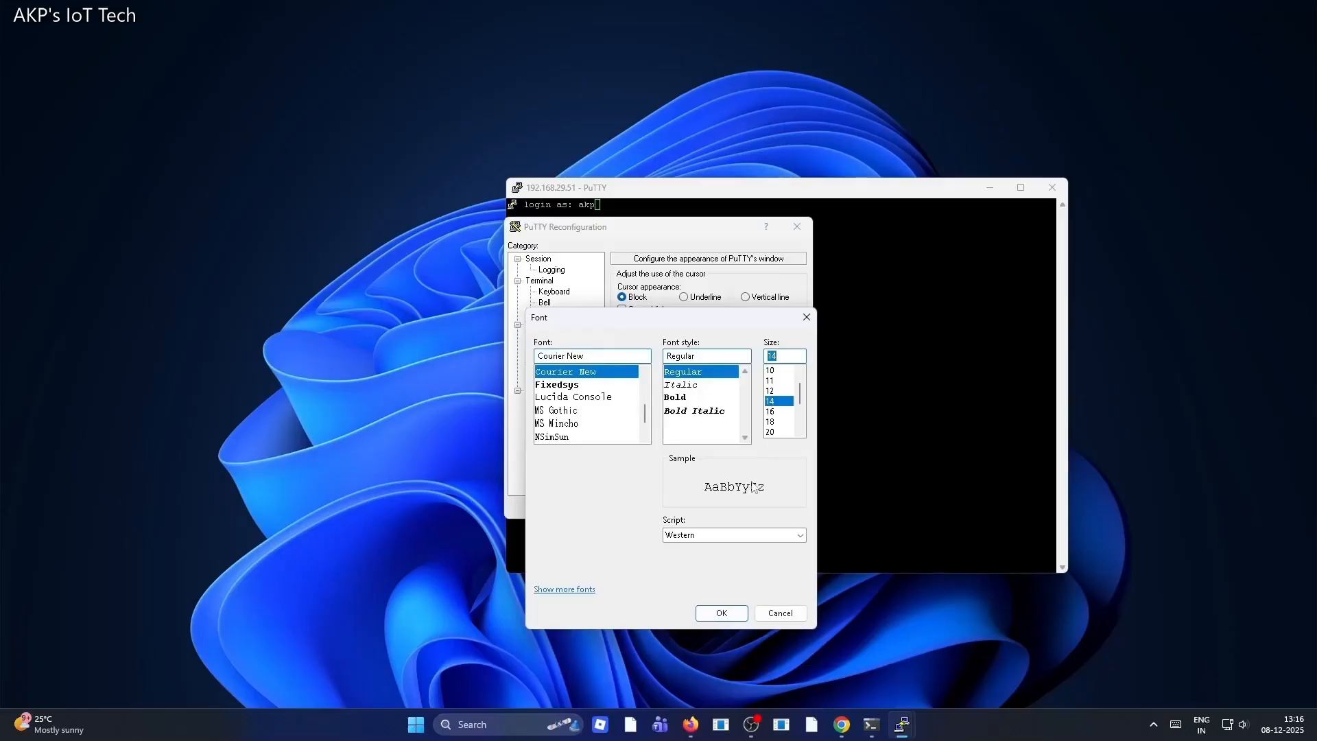
click(722, 612)
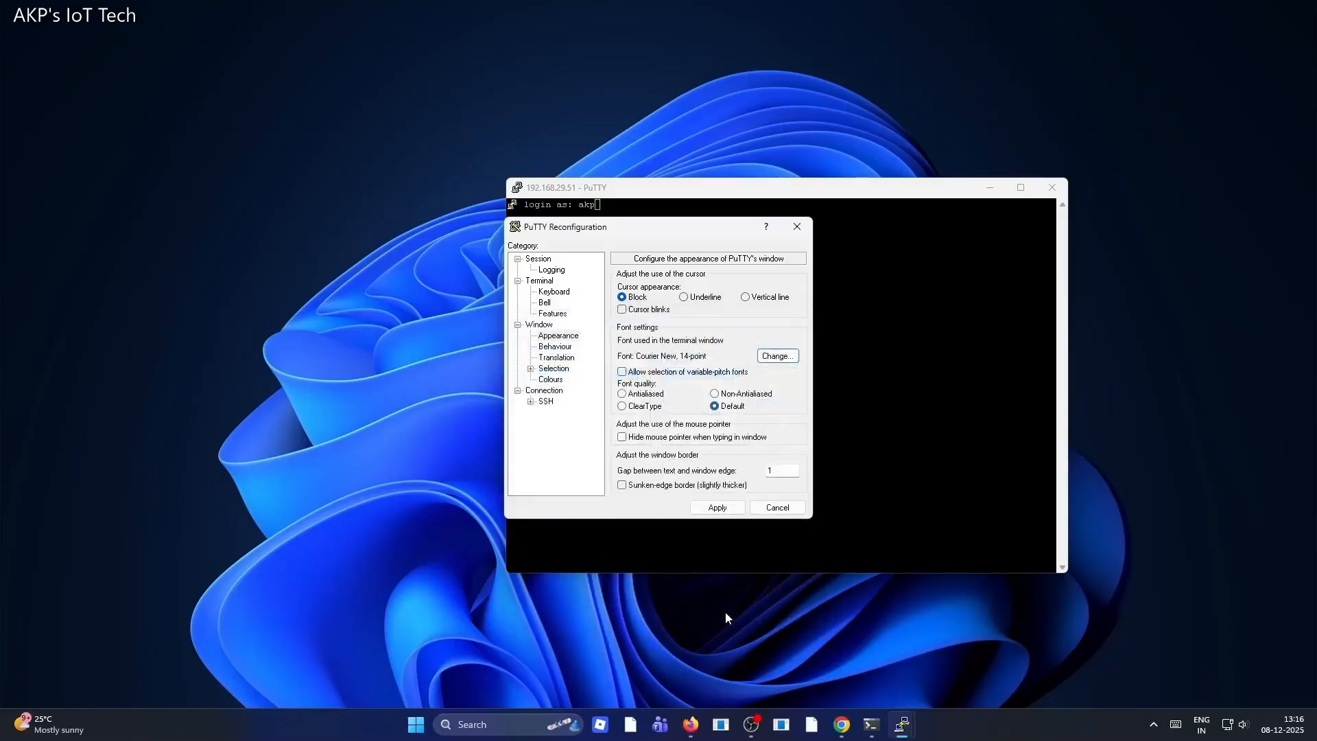
click(718, 507)
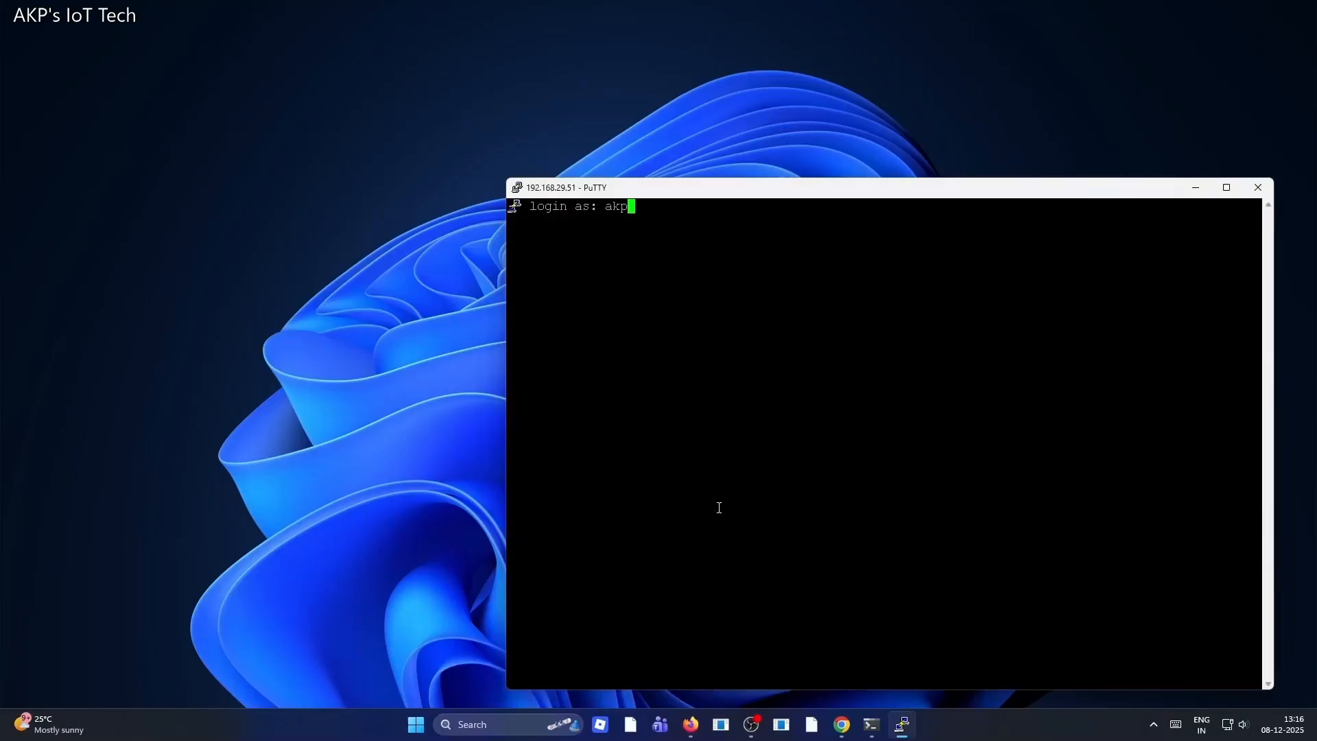
Reposition the terminal window, submit the login name, and enter the Pi account password to log in
drag(802, 188, 616, 159)
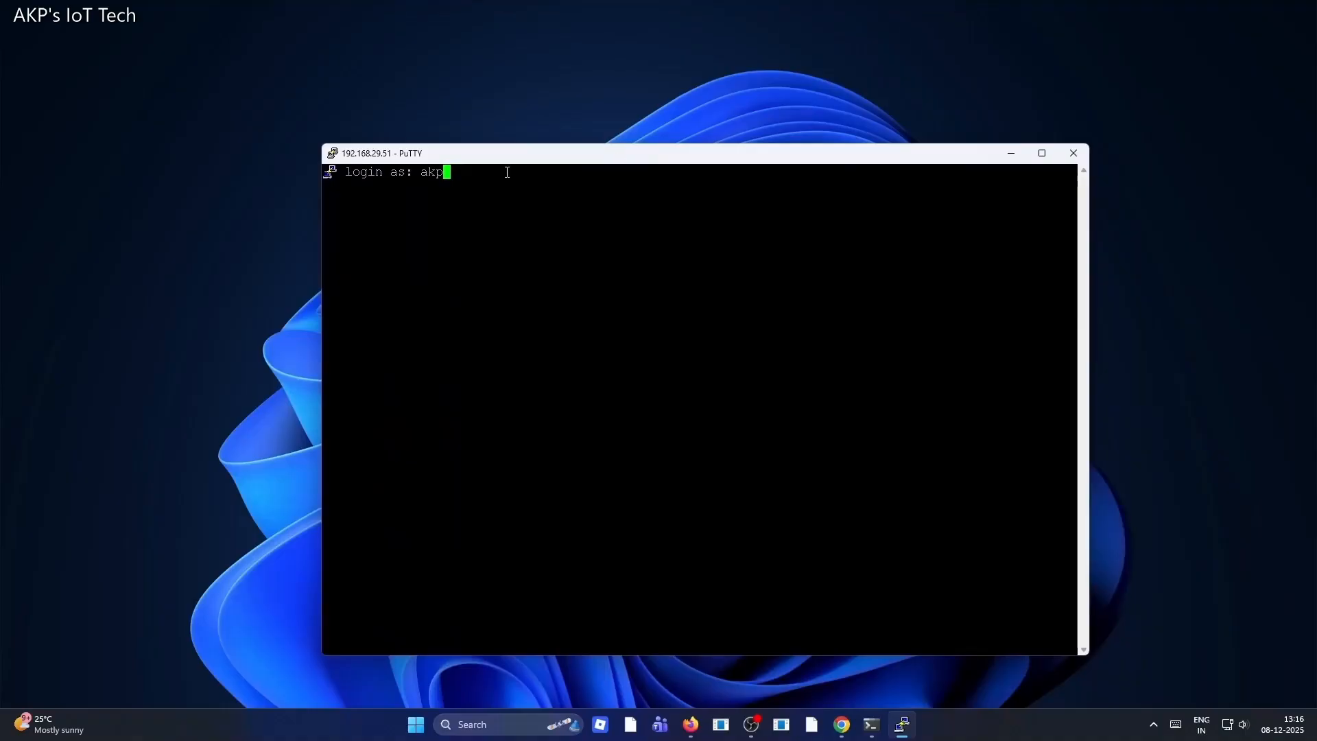
key(Return)
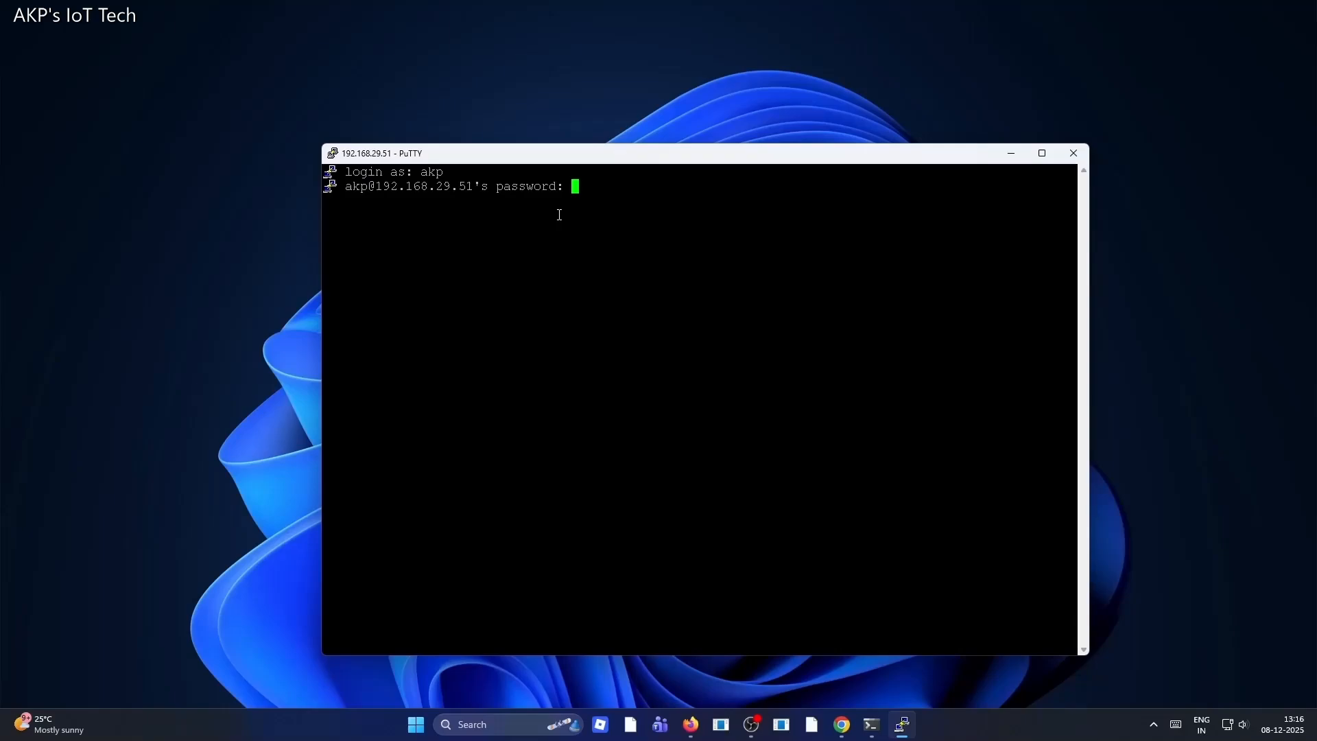
key(Return)
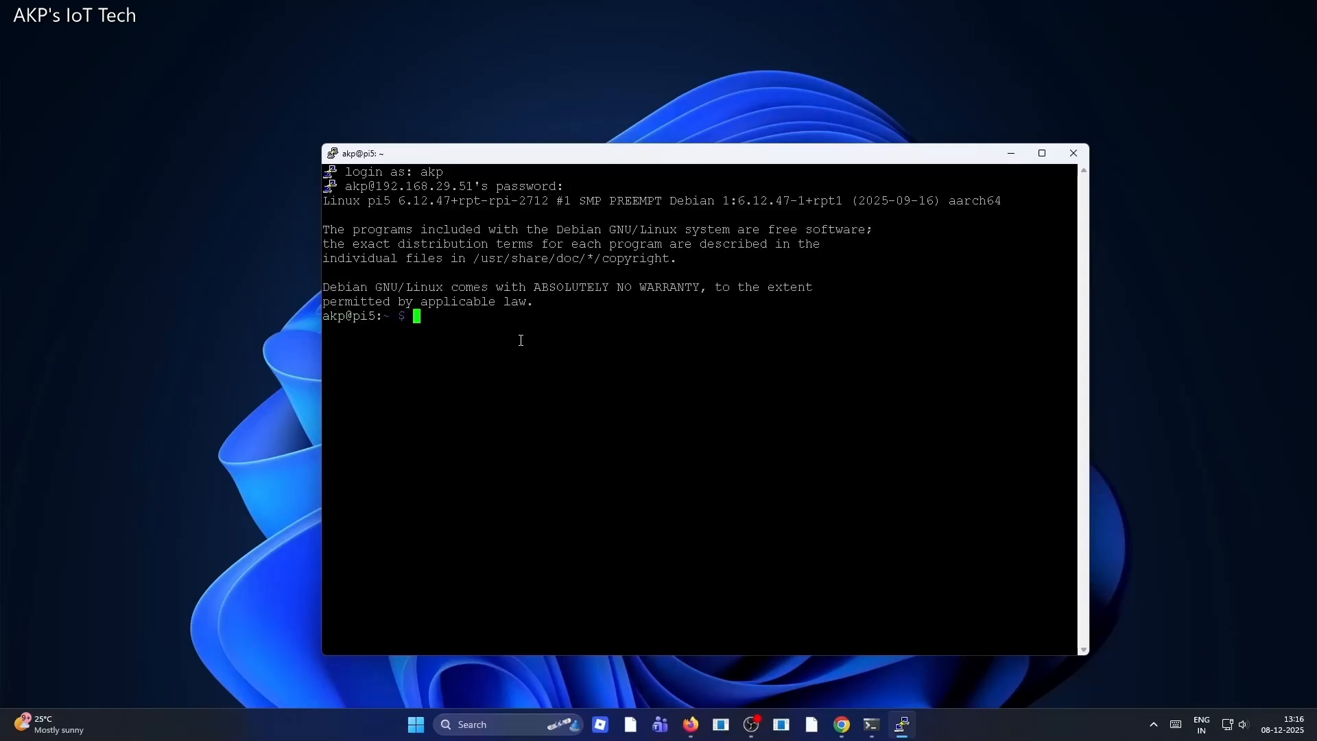
Run sudo raspi-config to open the Raspberry Pi Software Configuration Tool
text(sudo raspi-config)
key(Return)
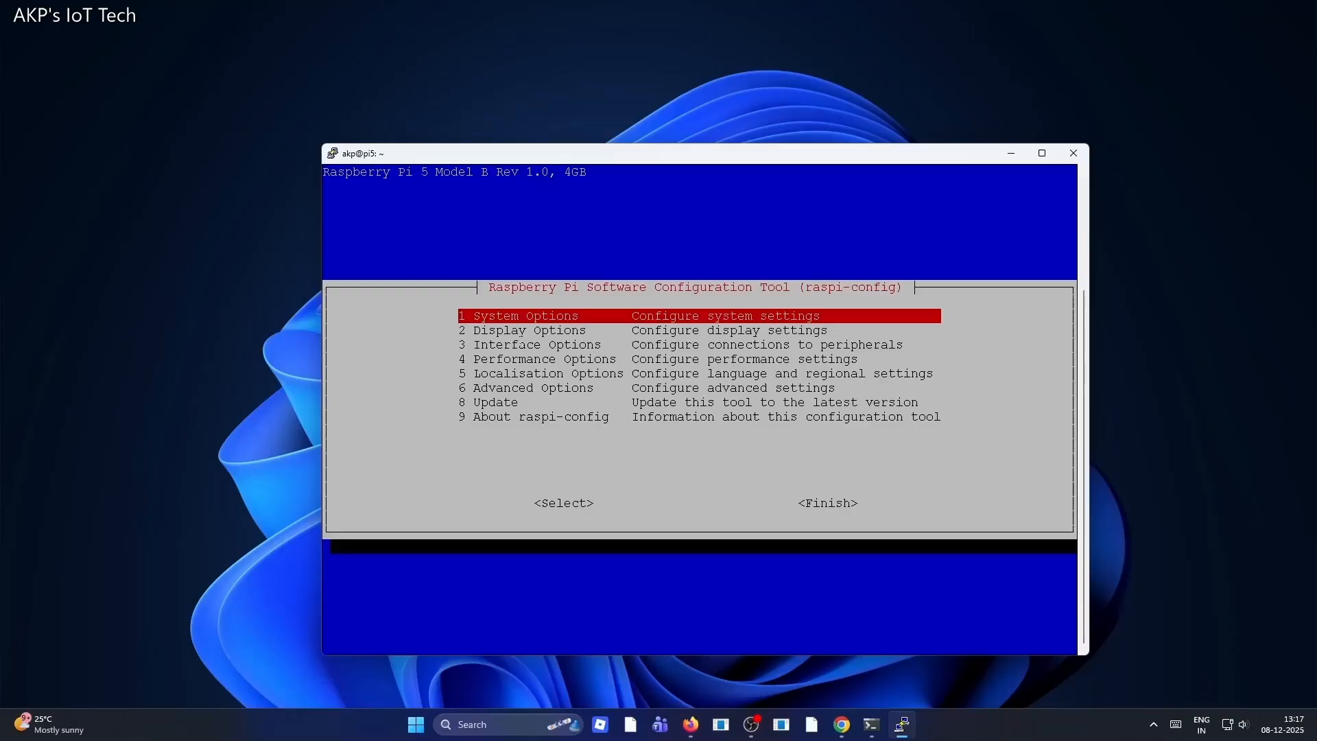
Browse the System Options submenu entries and return to the main menu
key(Return)
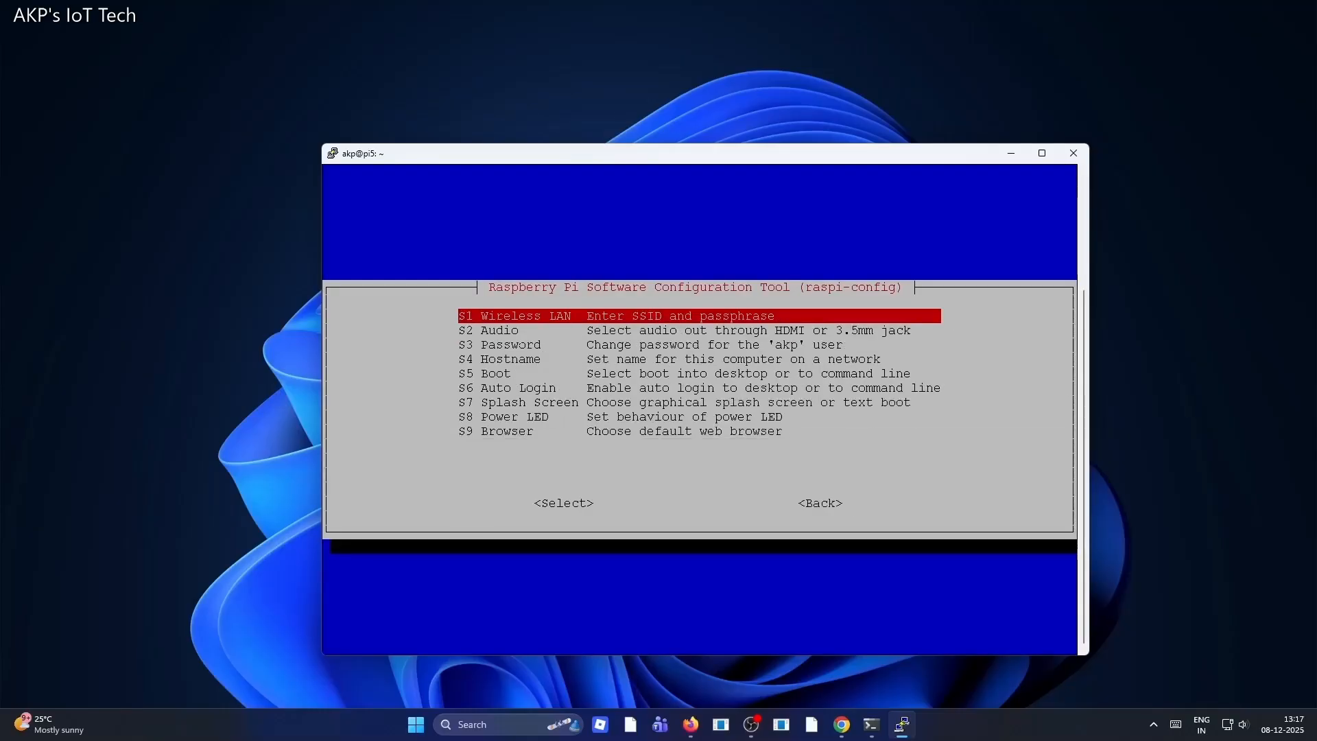
key(Down)
key(Down)
key(Down)
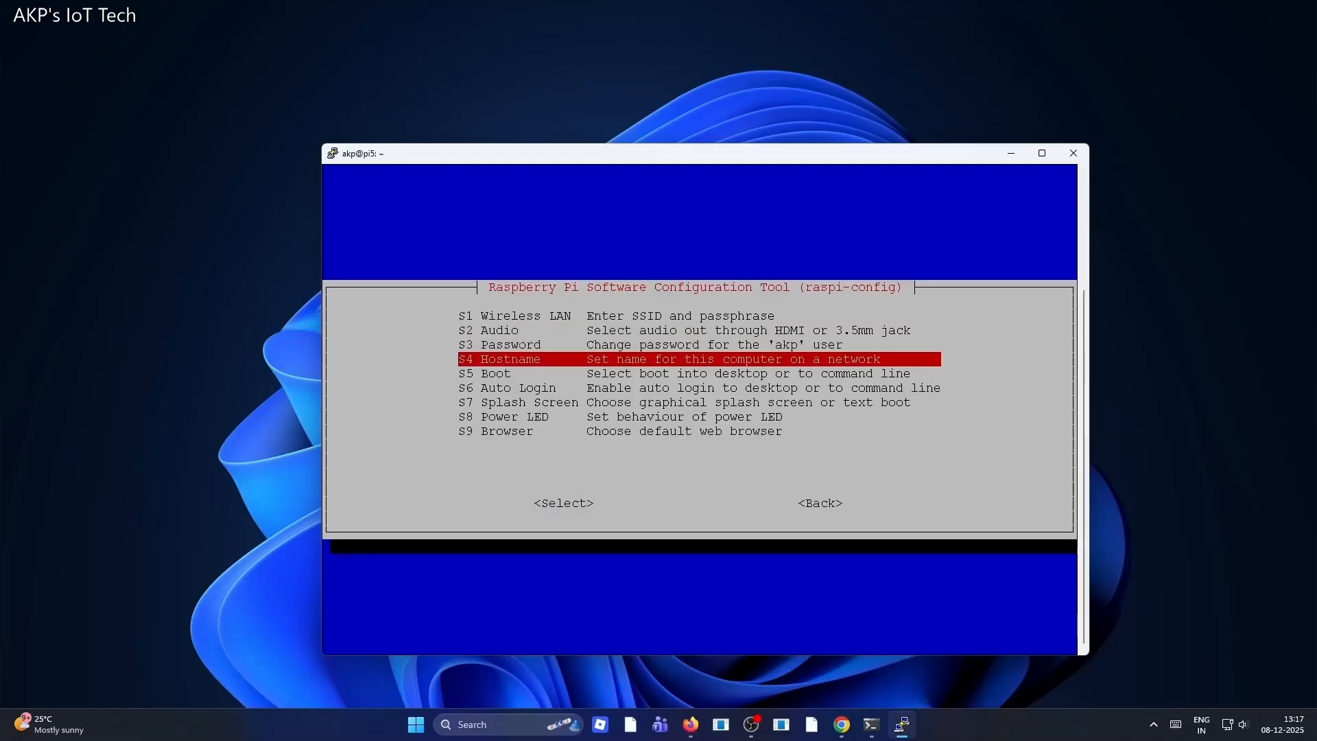
key(Down)
key(Down)
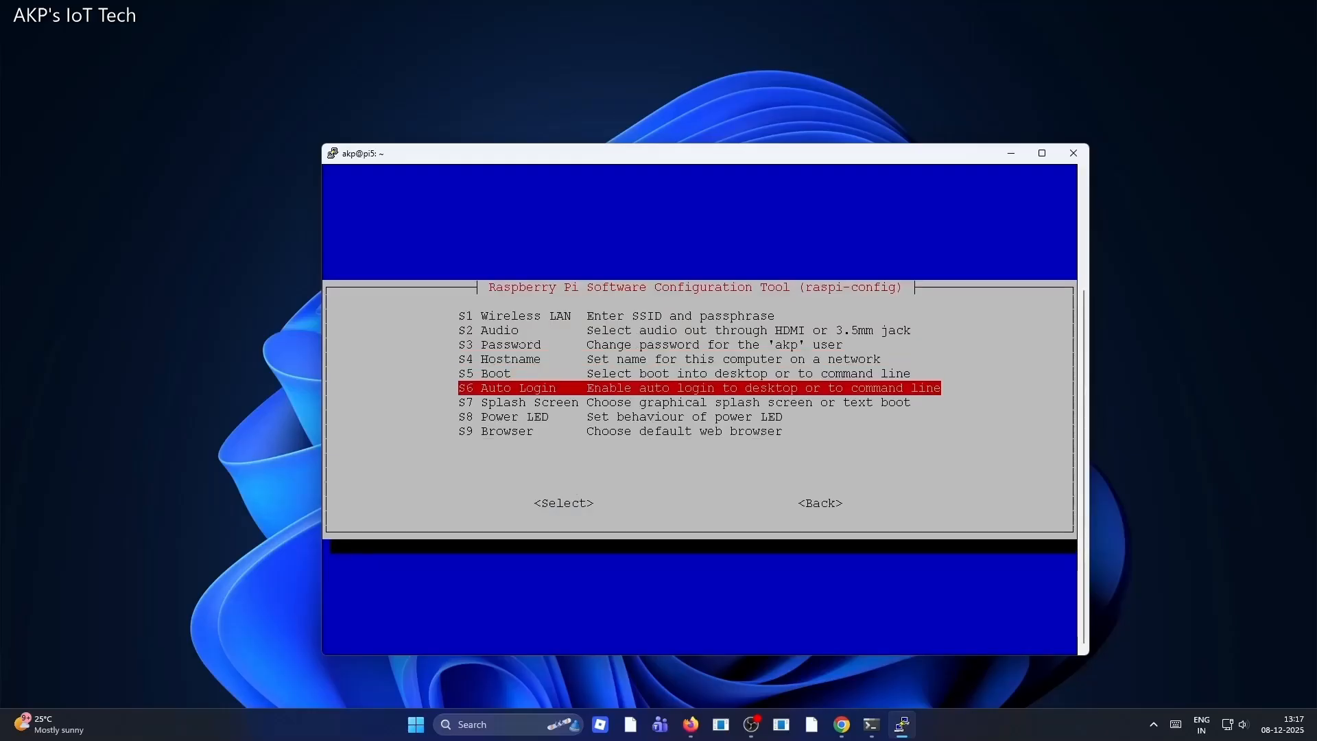
key(Down)
key(Down)
key(Down)
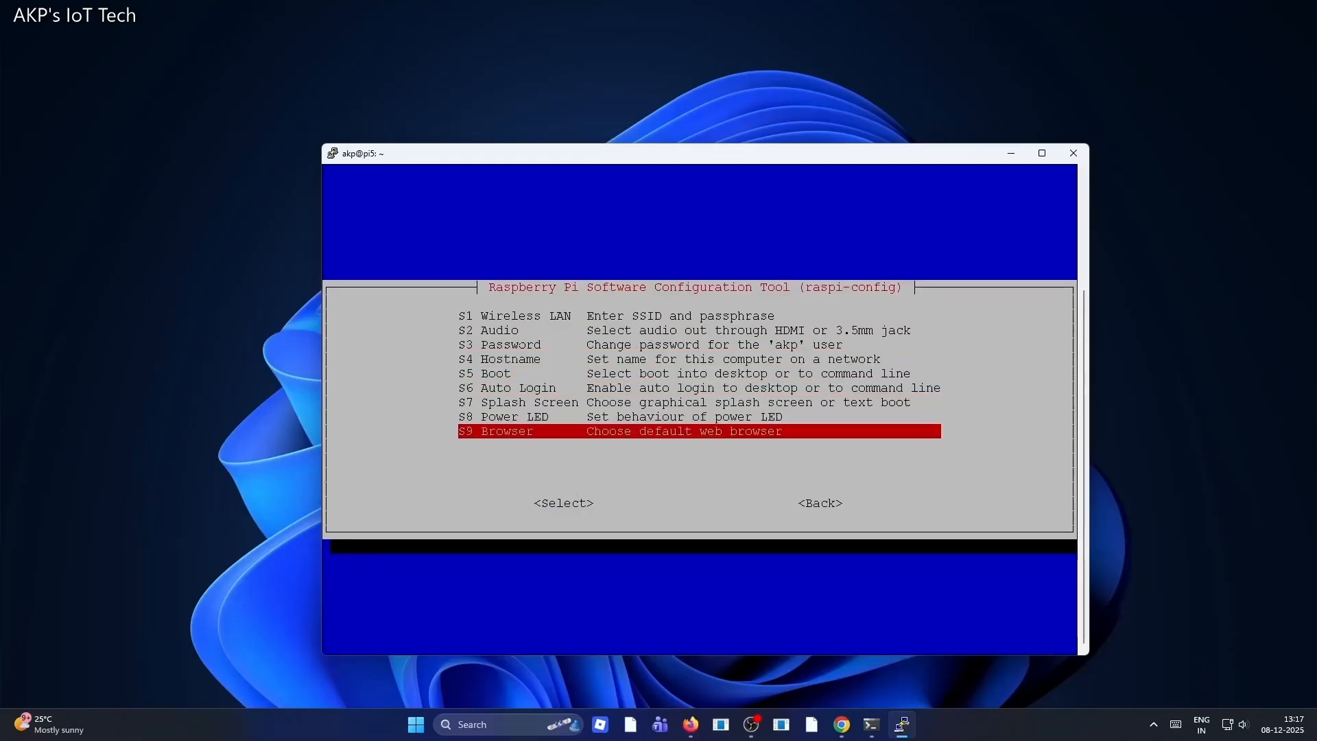
key(Up)
key(Up)
key(Up)
key(Up)
key(Up)
key(Up)
key(Up)
key(Up)
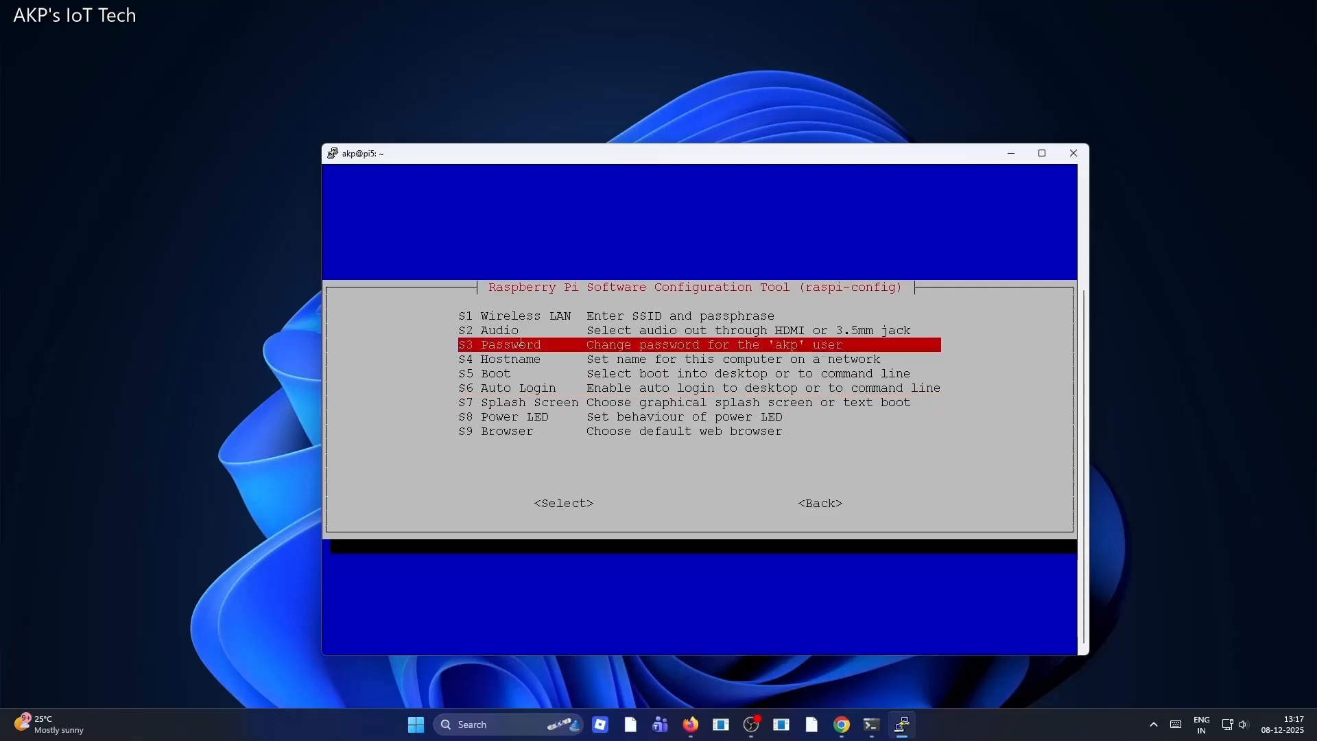
key(Down)
key(Down)
key(Down)
key(Down)
key(Down)
key(Down)
key(Down)
key(Down)
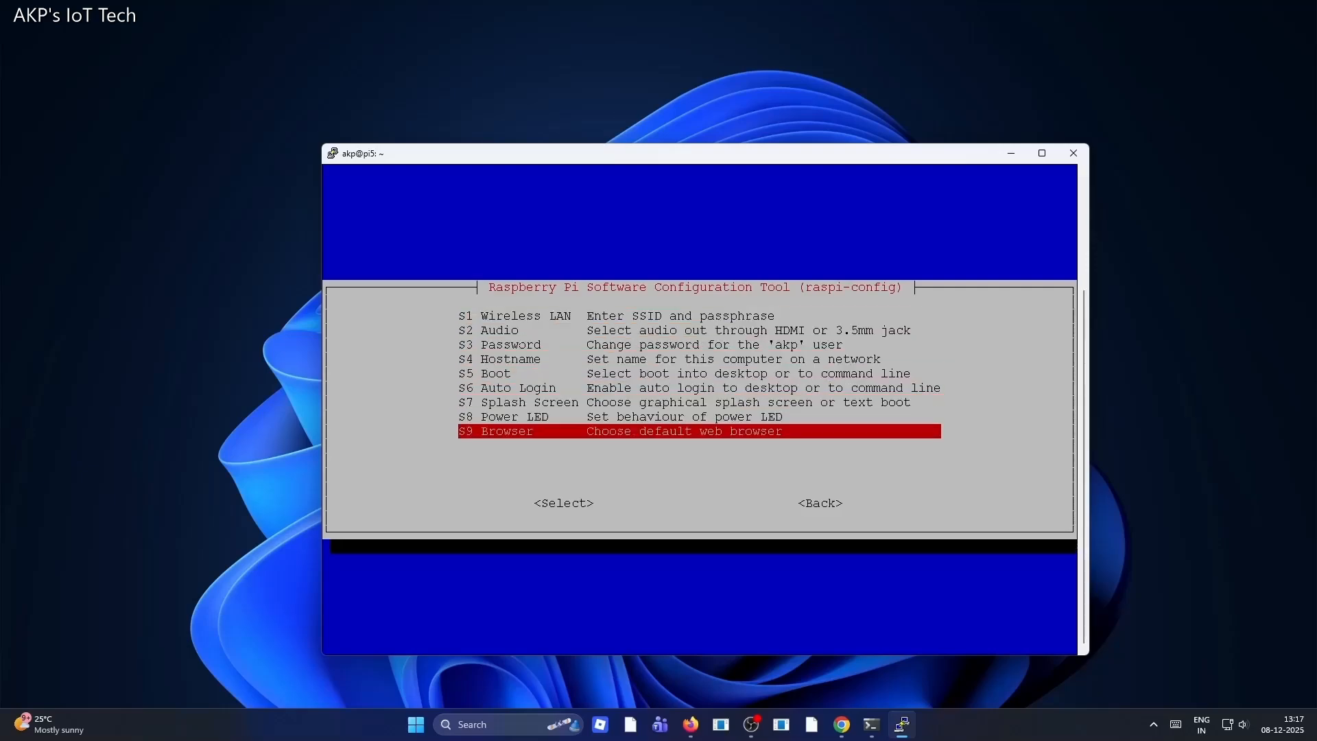
key(Tab)
key(Tab)
key(Return)
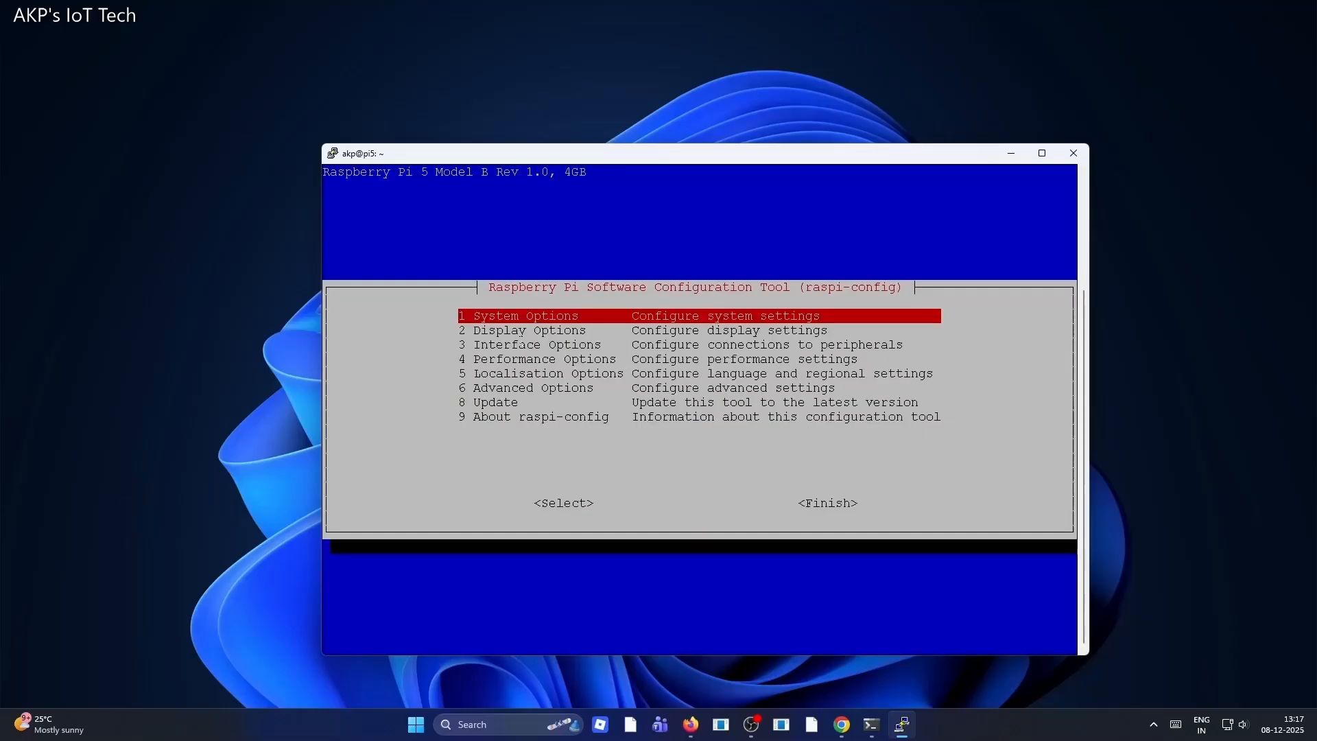
Browse the Display Options submenu entries and return to the main menu
key(Down)
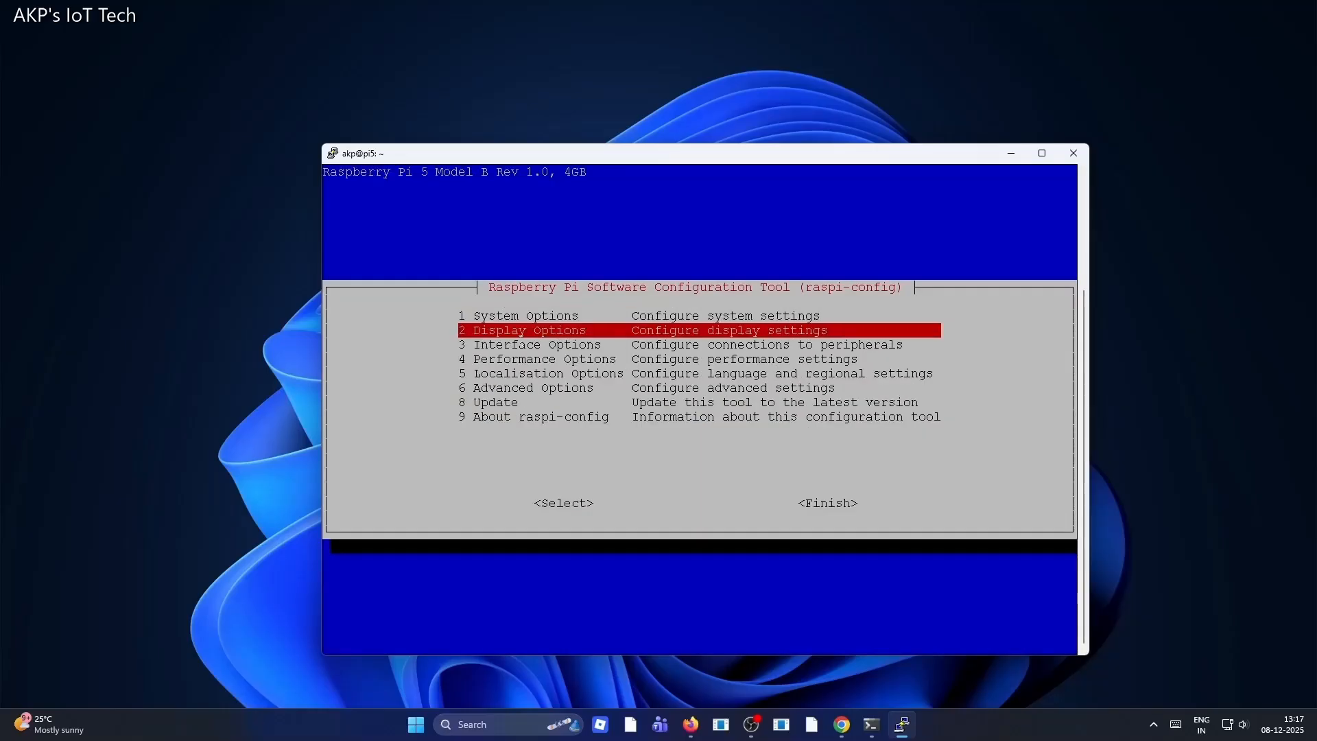
key(Return)
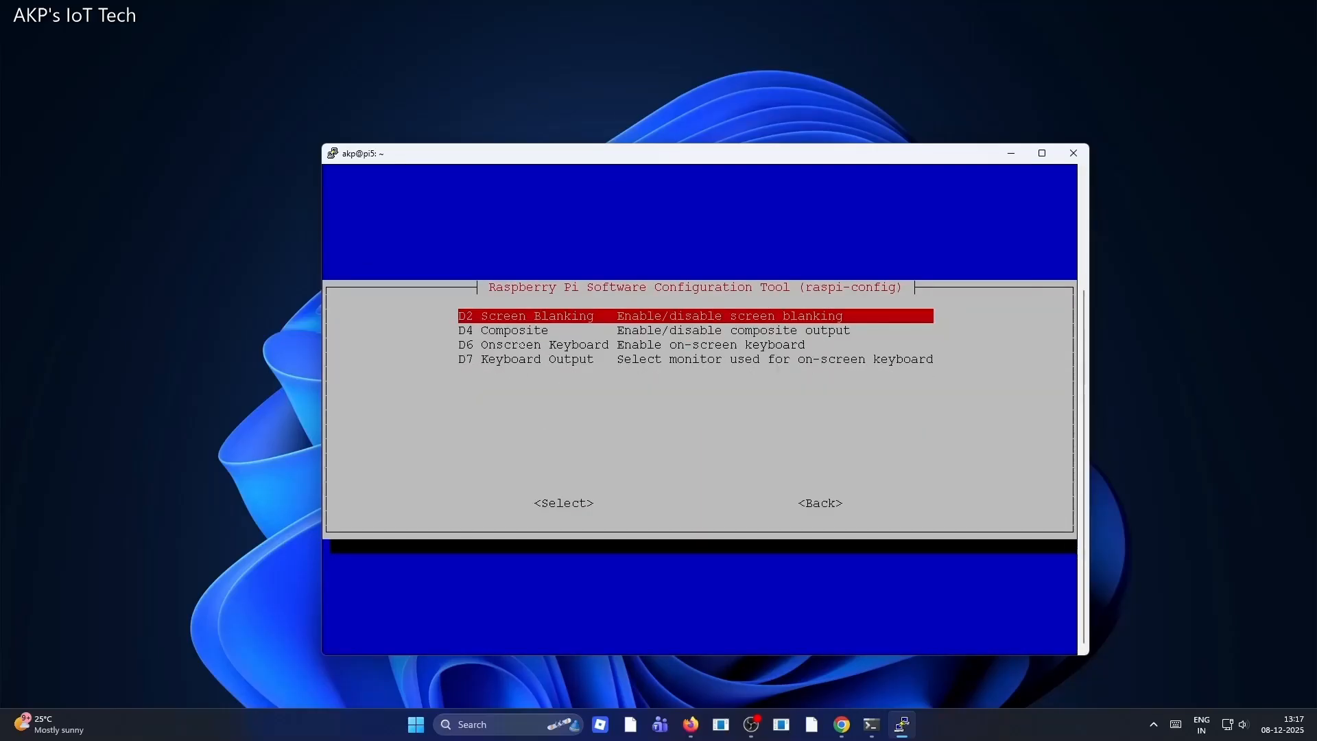
key(Down)
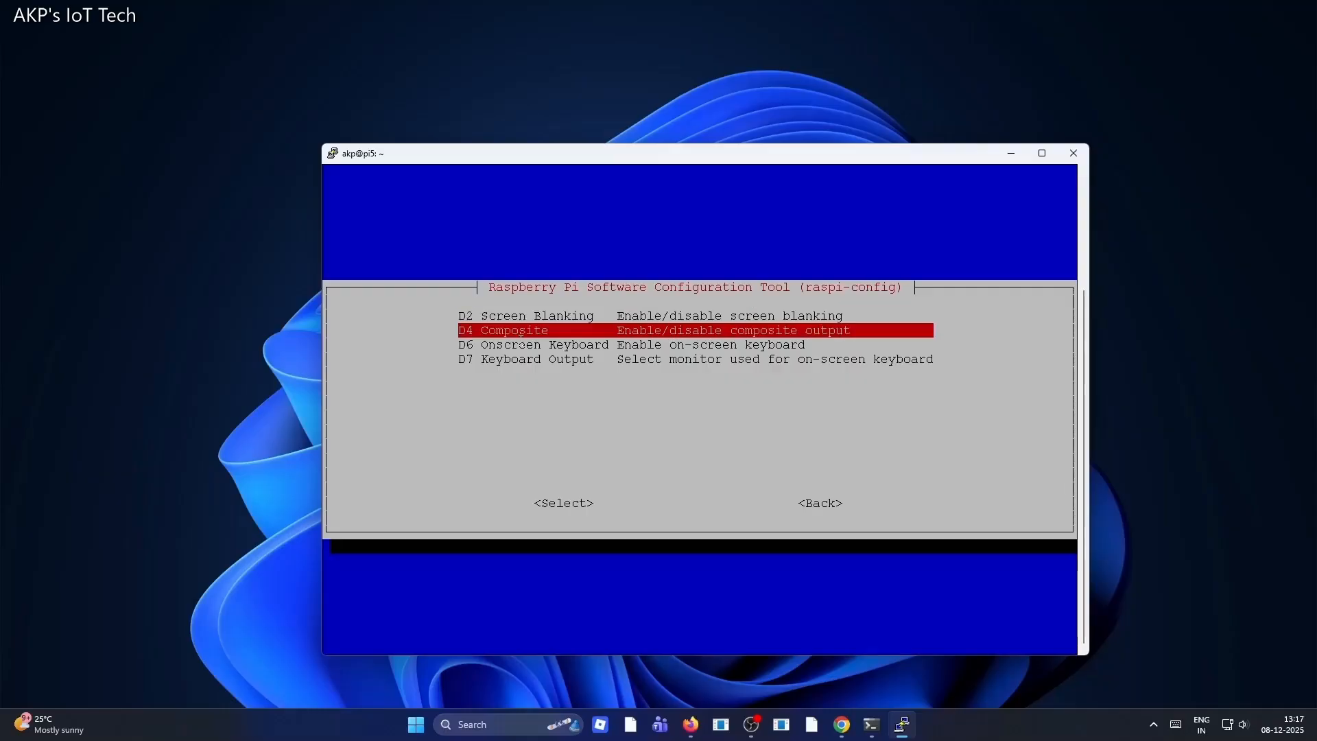
key(Down)
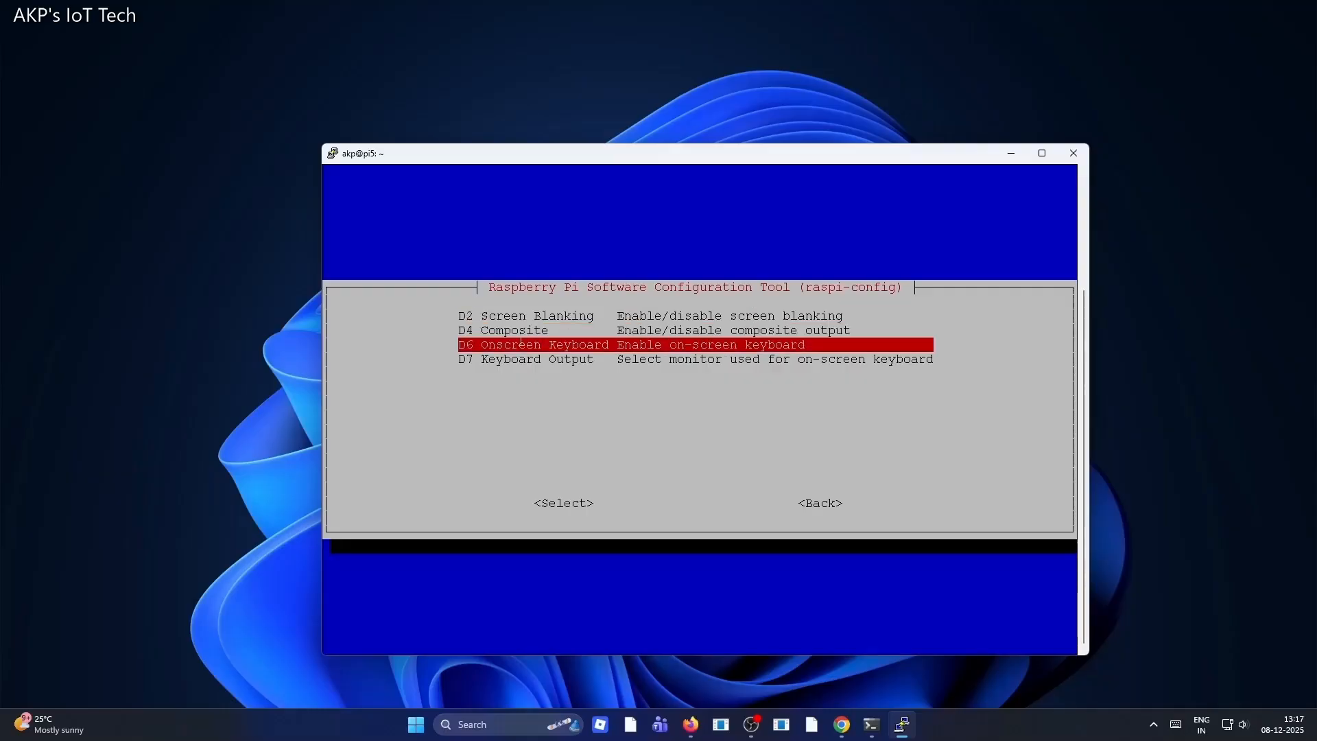
key(Down)
key(Tab)
key(Tab)
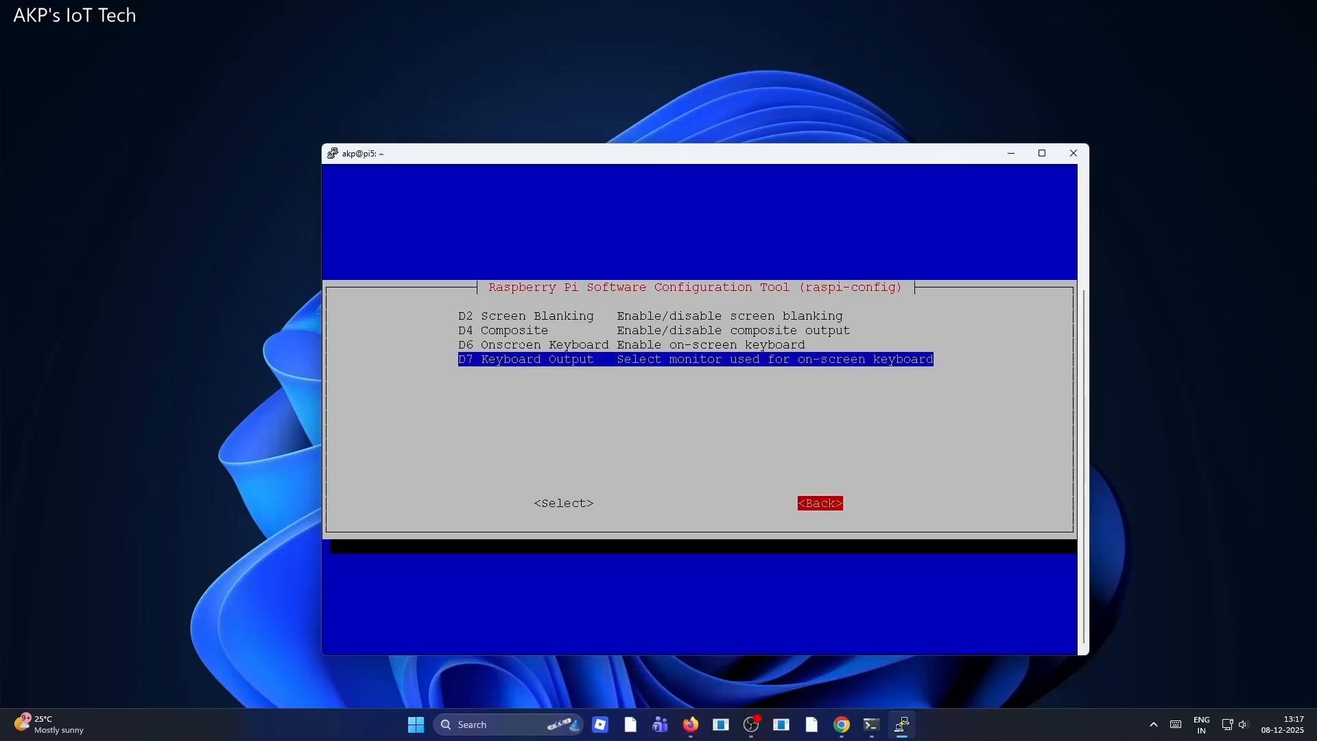
key(Return)
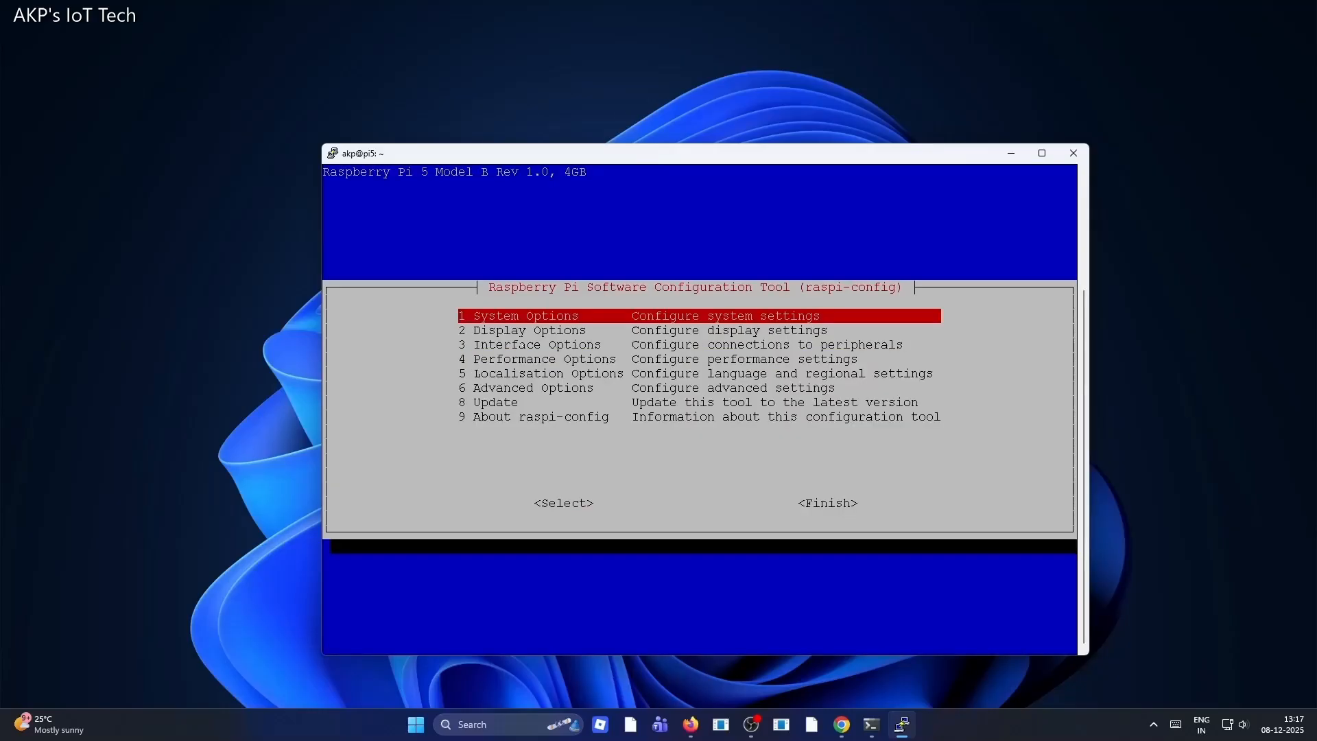
Enable the VNC Server under Interface Options and acknowledge the result
key(Down)
key(Down)
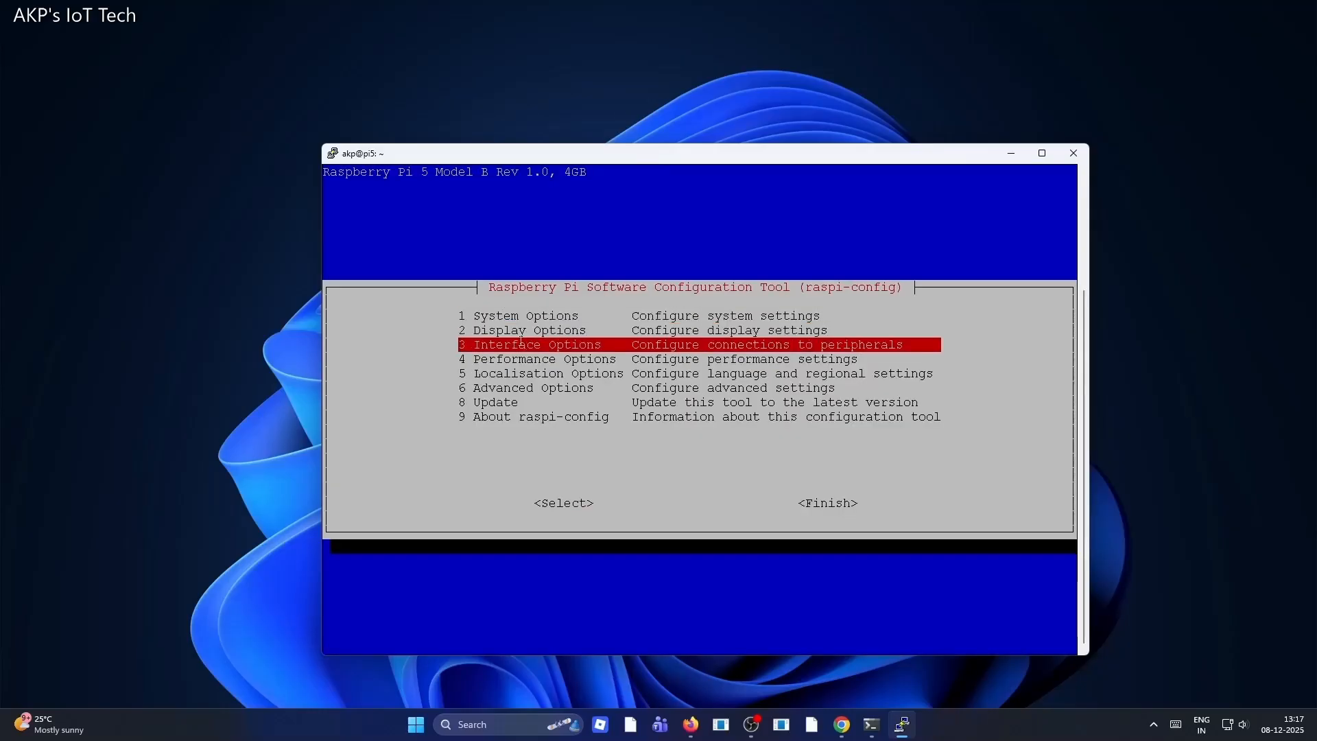
key(Return)
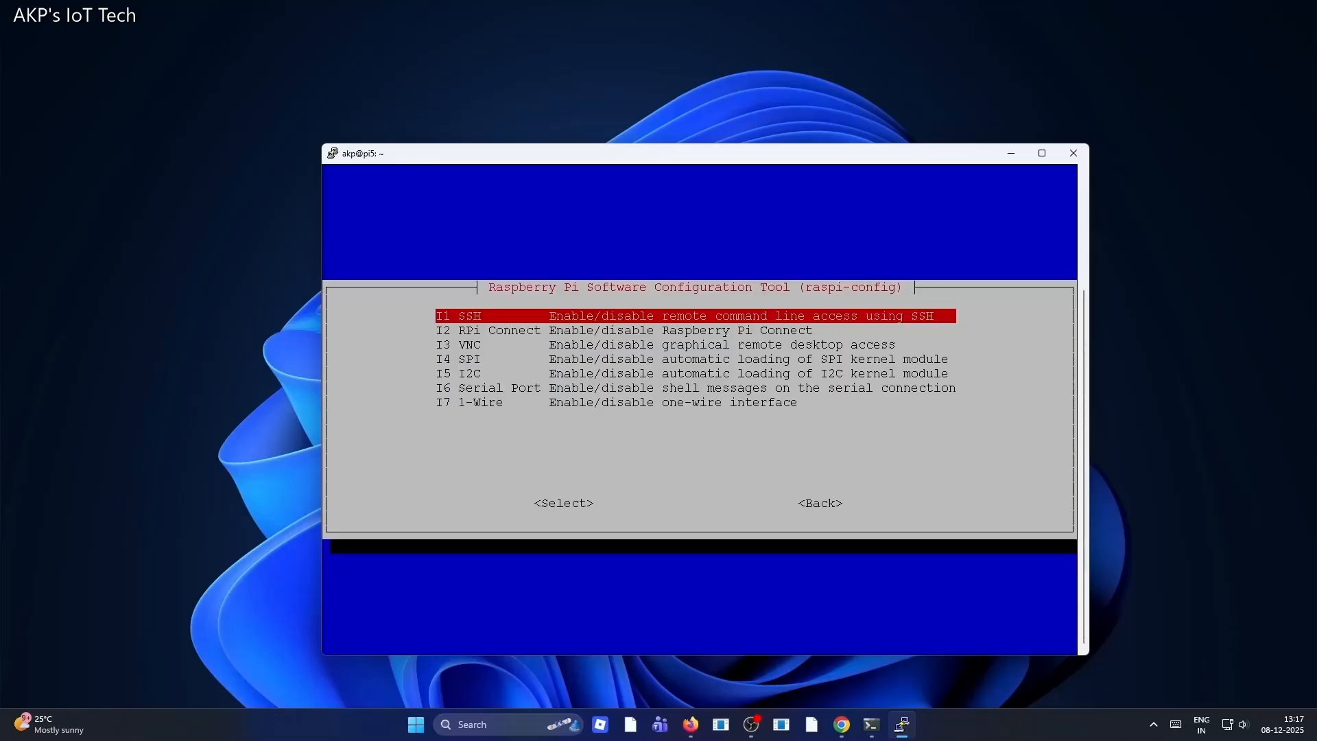
key(Down)
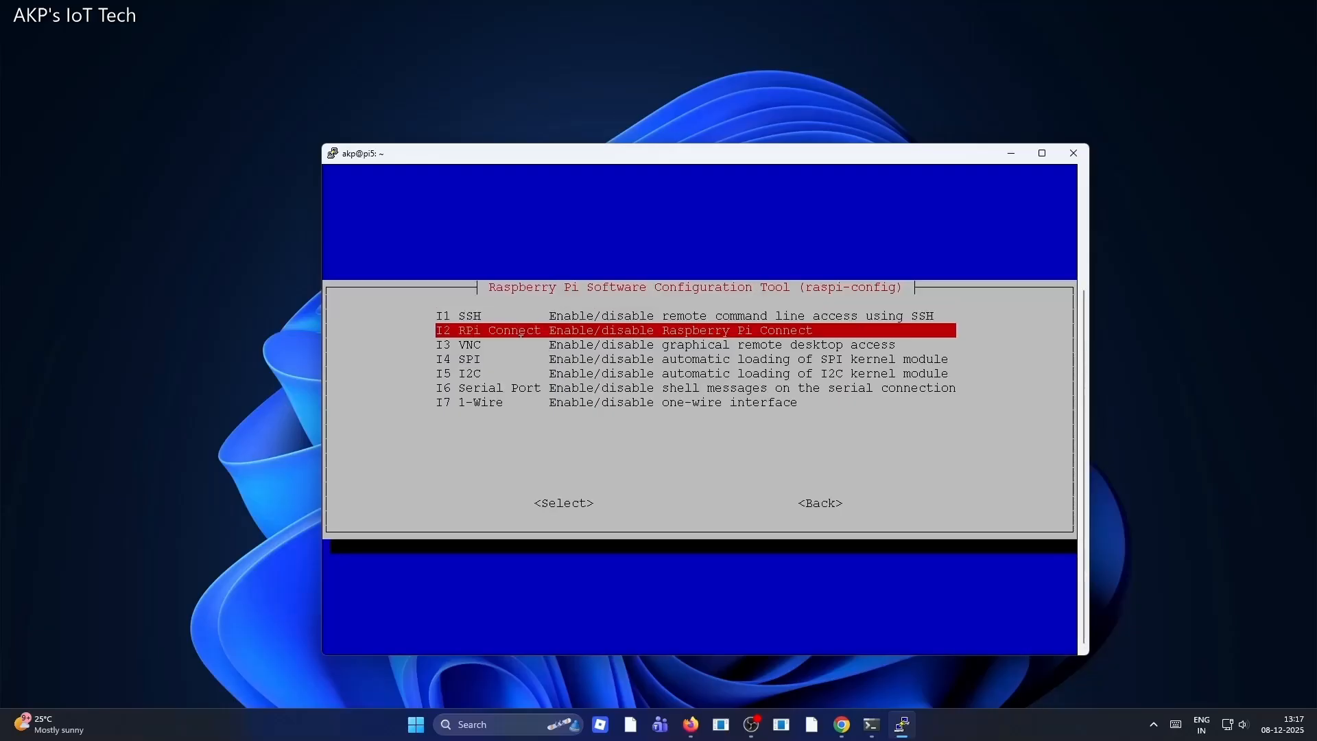
key(Down)
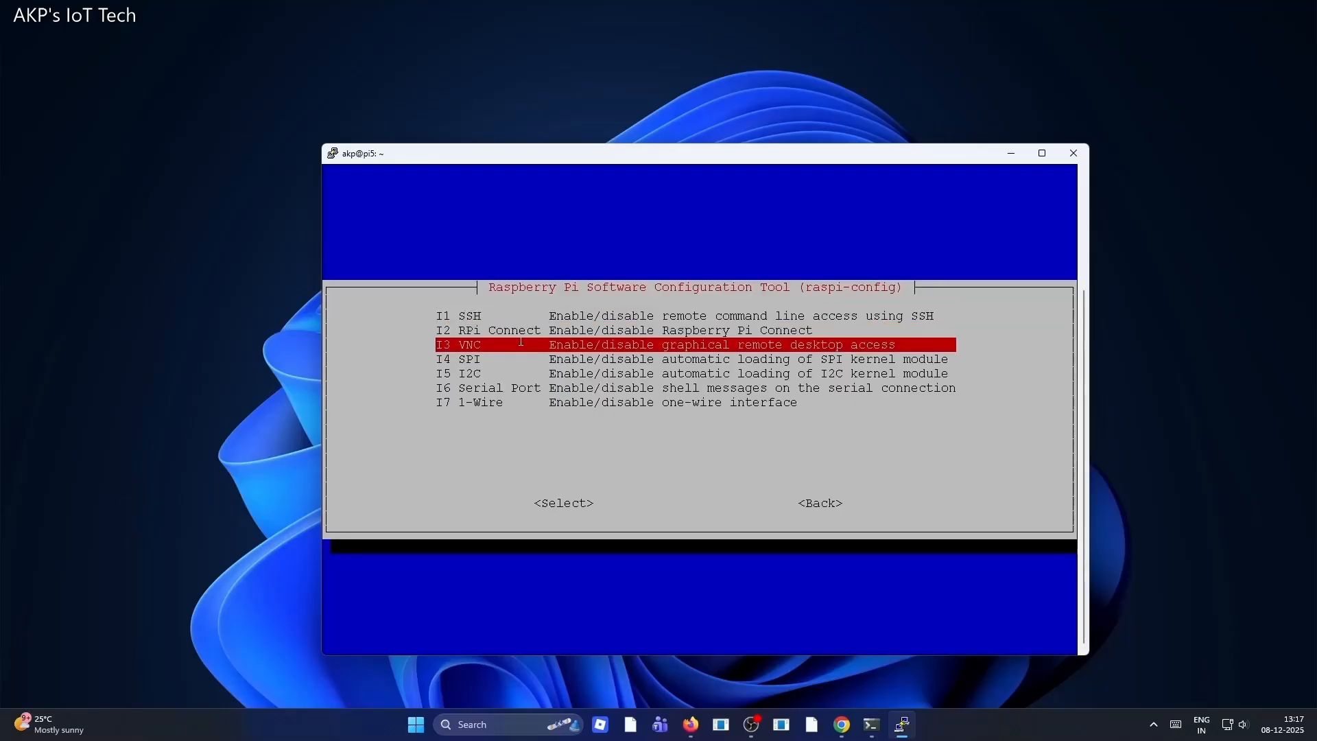
key(Return)
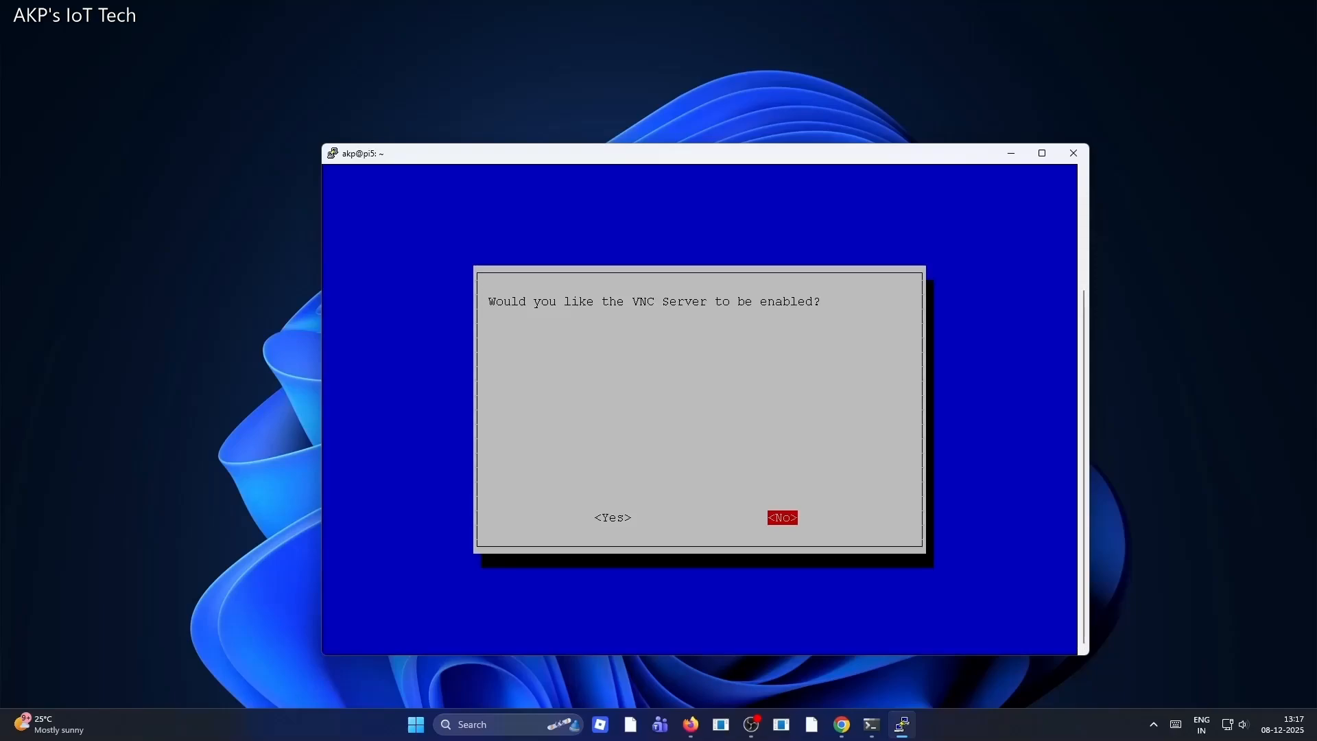
key(Left)
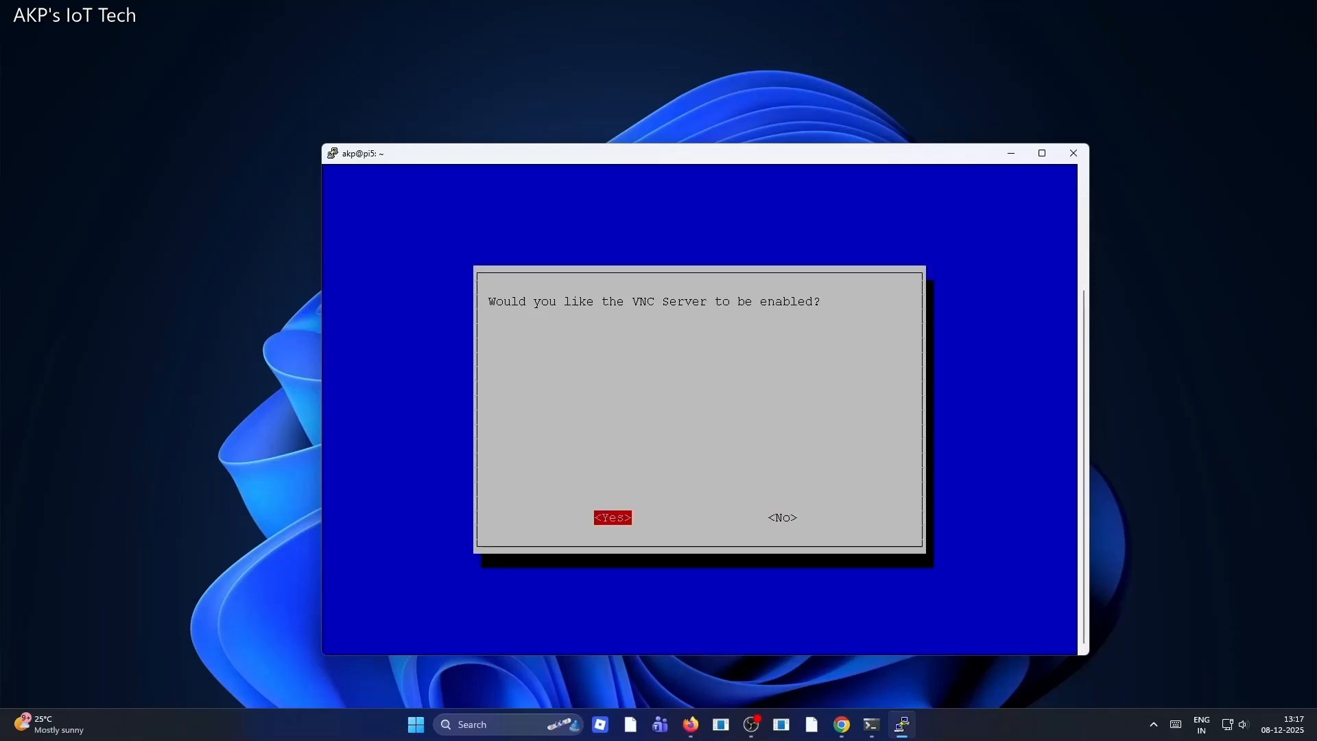
key(Return)
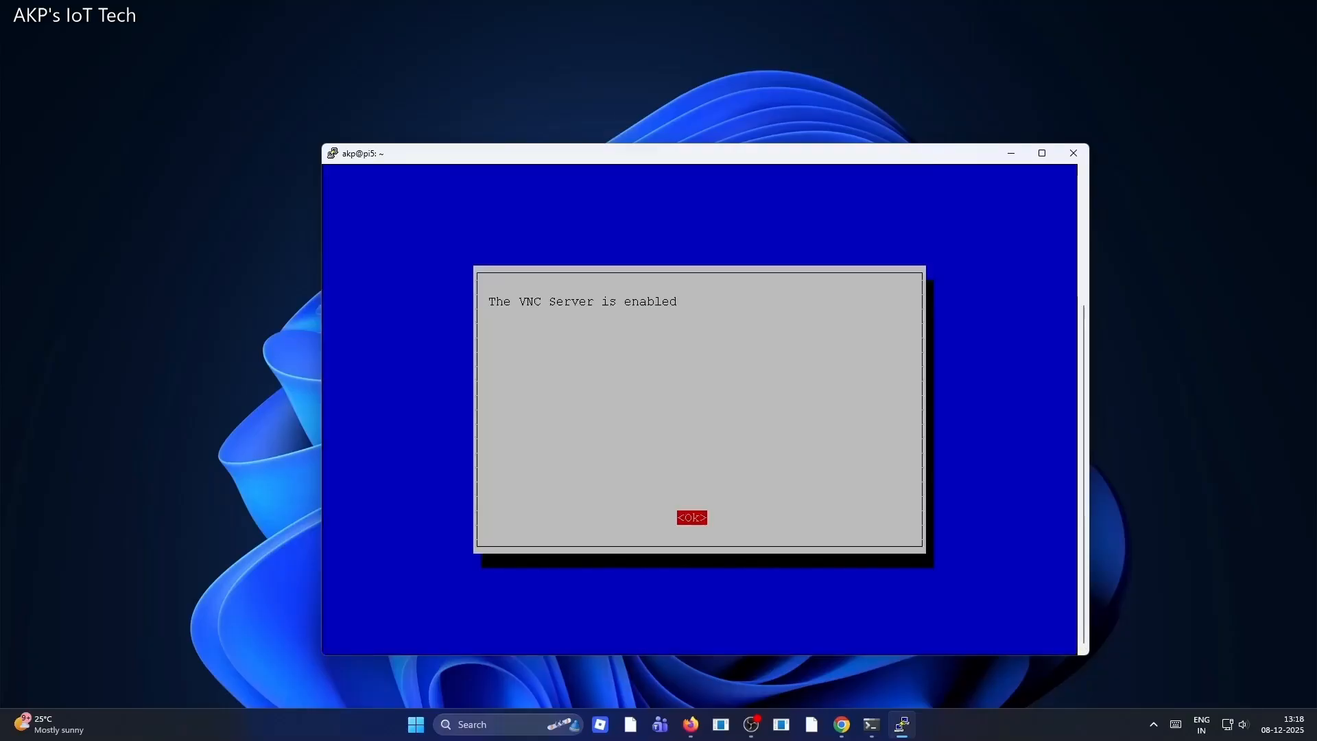
key(Return)
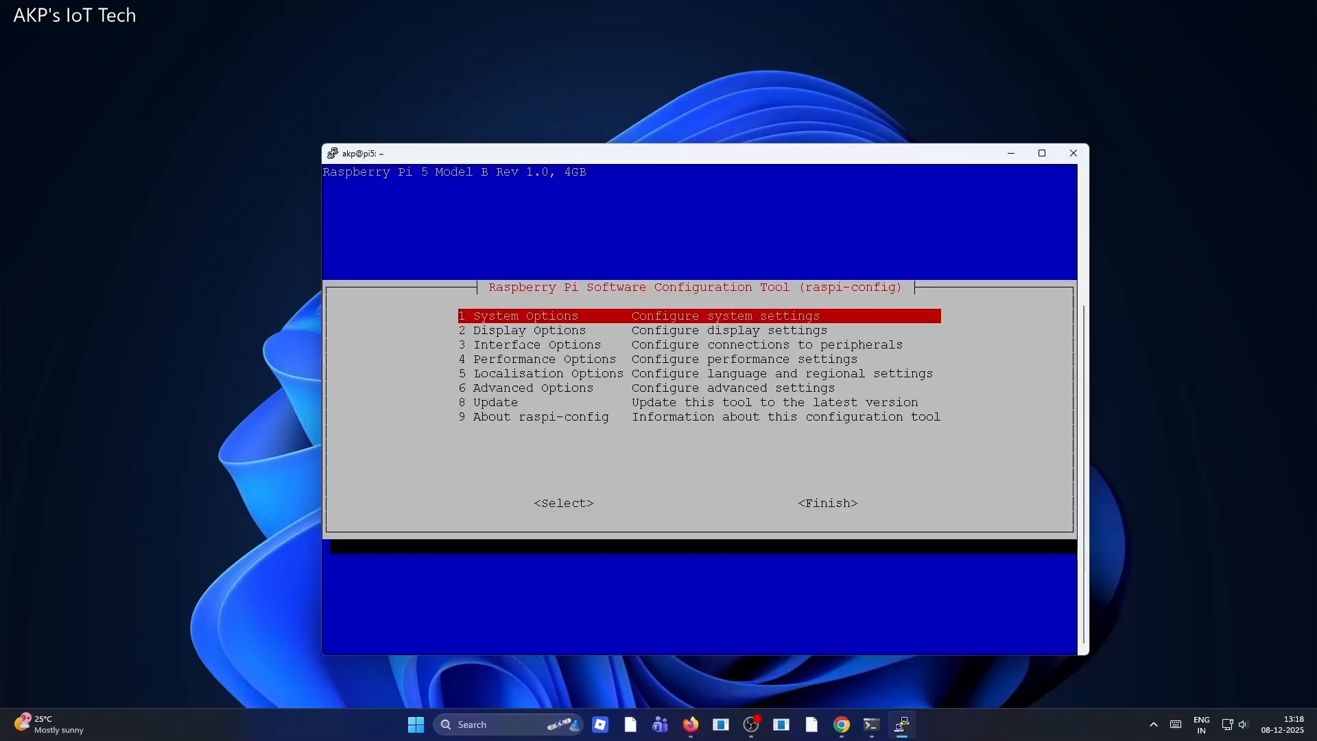
Exit raspi-config by choosing Finish from the main menu
key(Down)
key(Down)
key(Down)
key(Down)
key(Down)
key(Down)
key(Down)
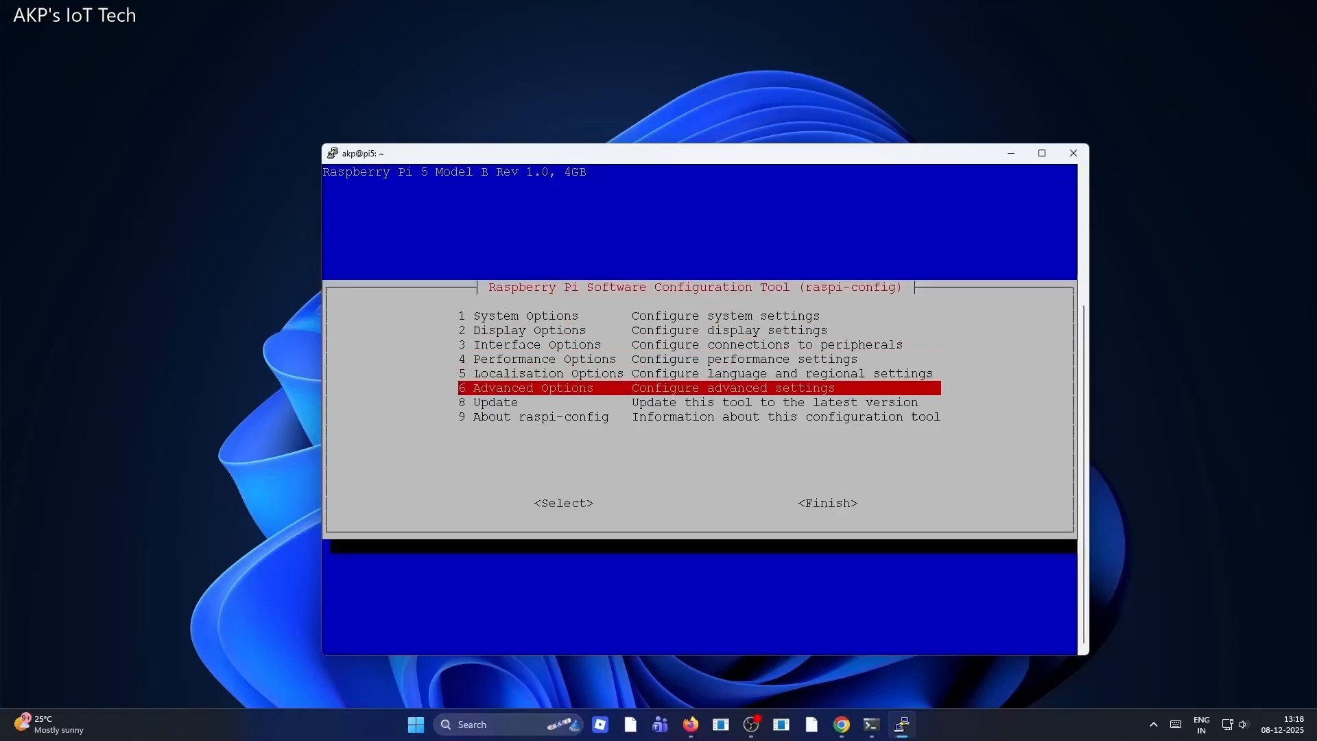
key(Tab)
key(Tab)
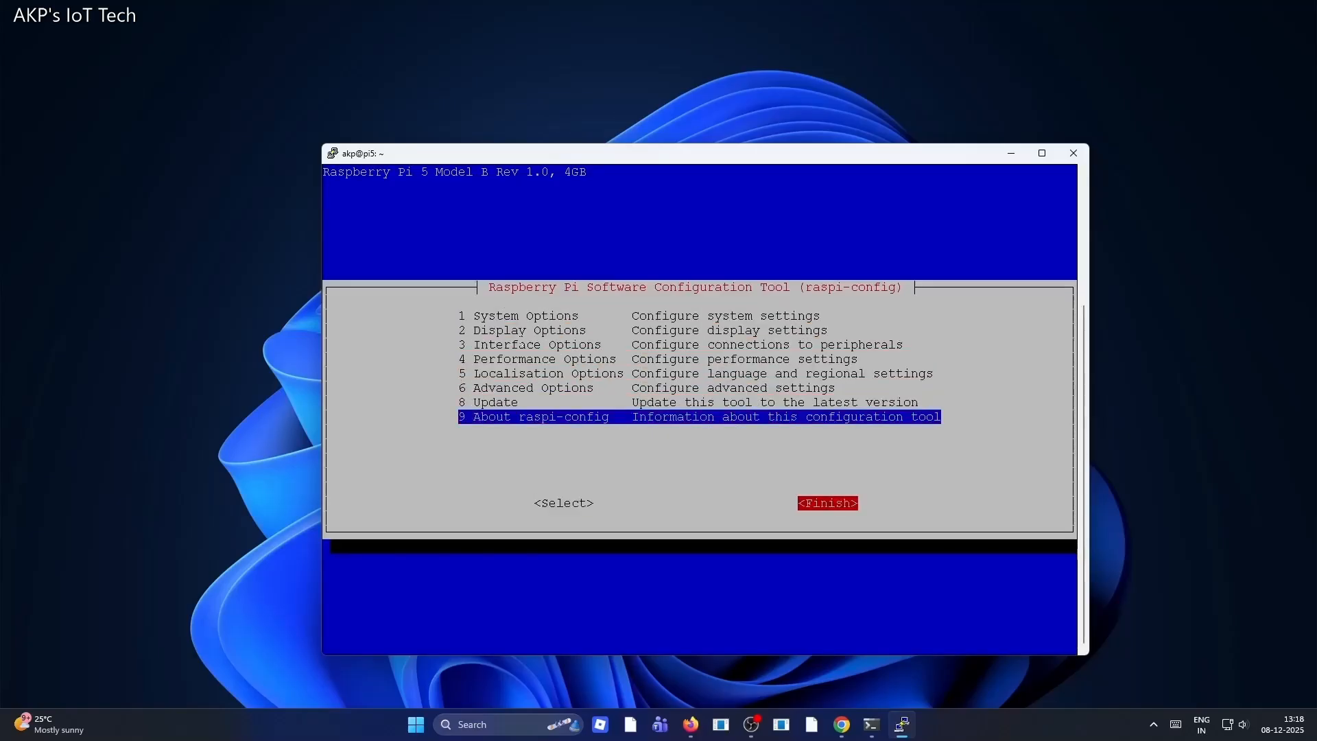
key(Return)
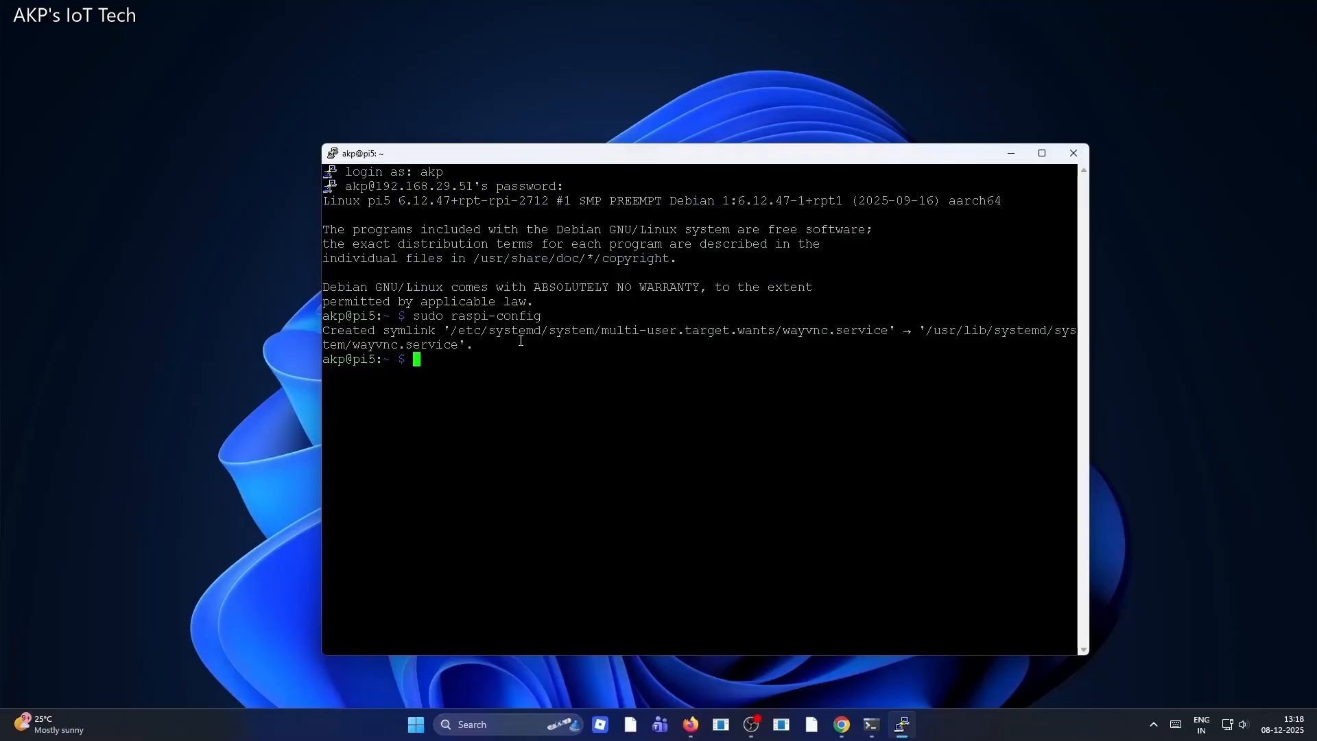
Search for and launch RealVNC Viewer, minimising the PuTTY session window
click(465, 724)
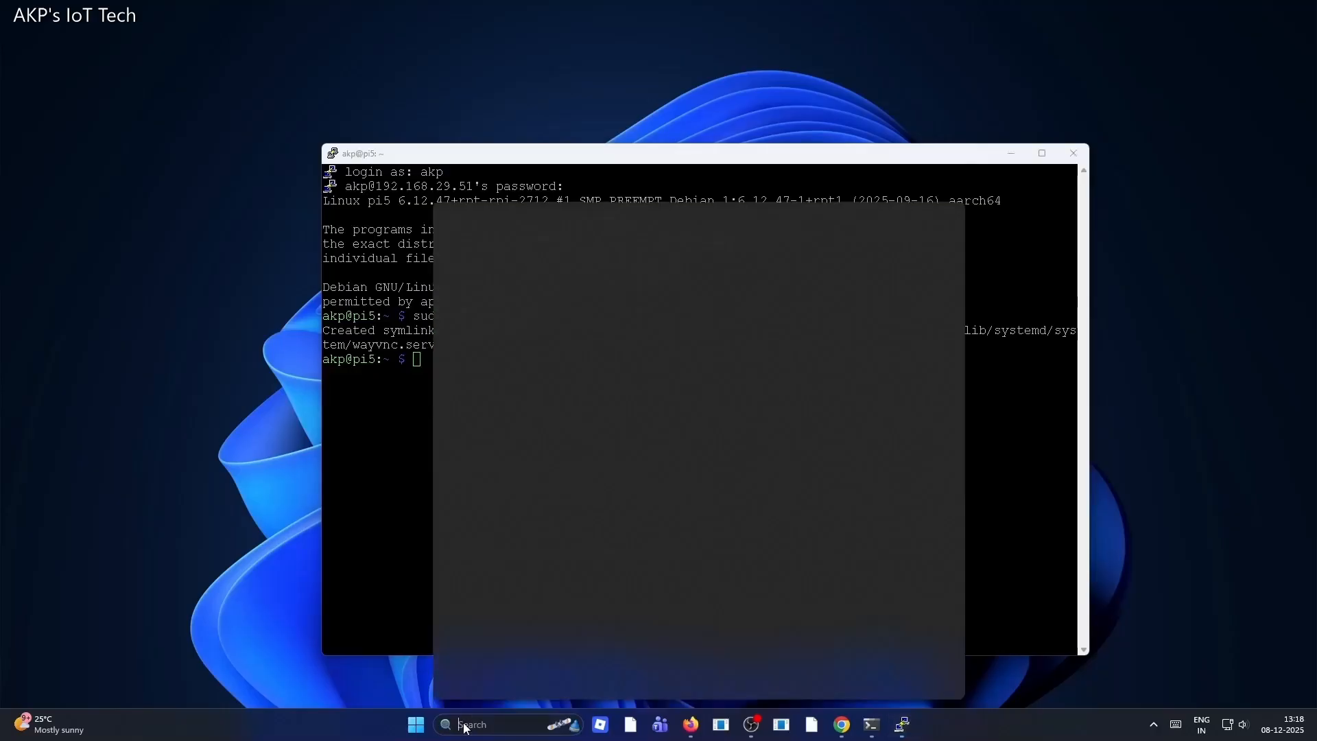
text(v)
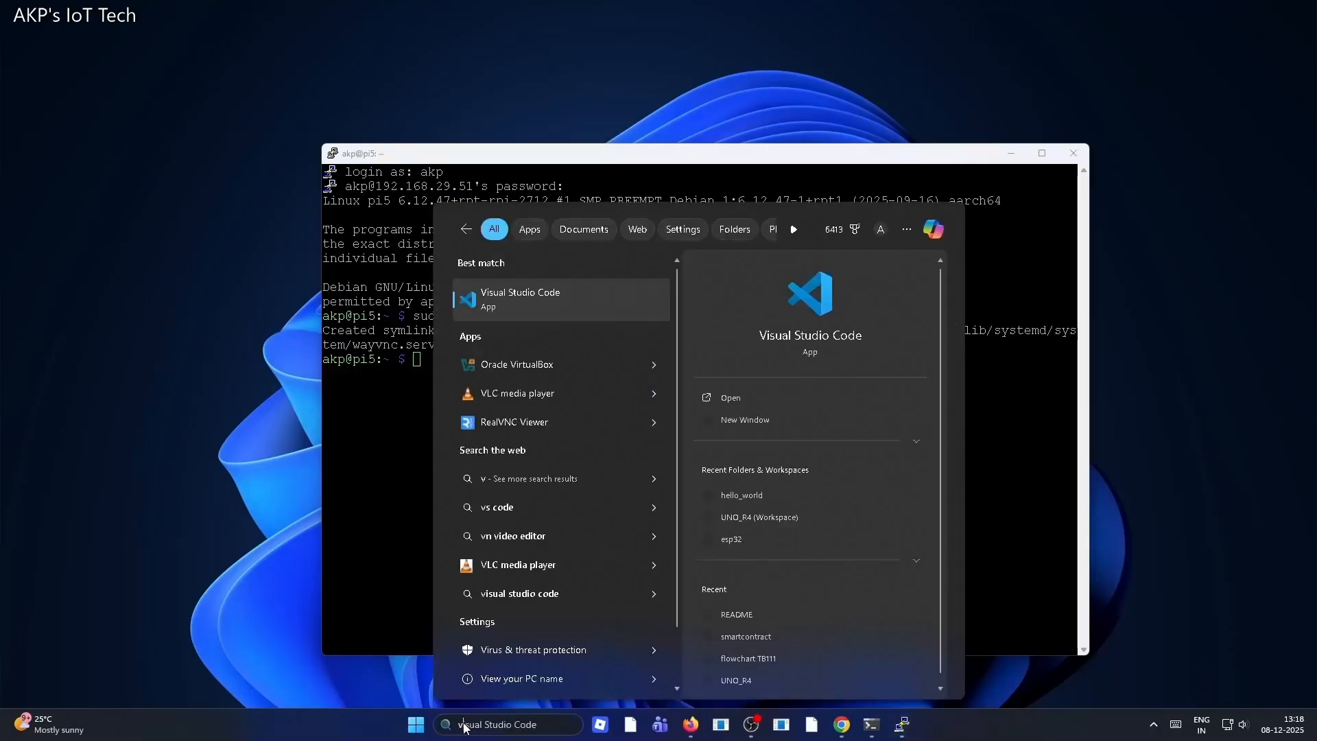
text(nc)
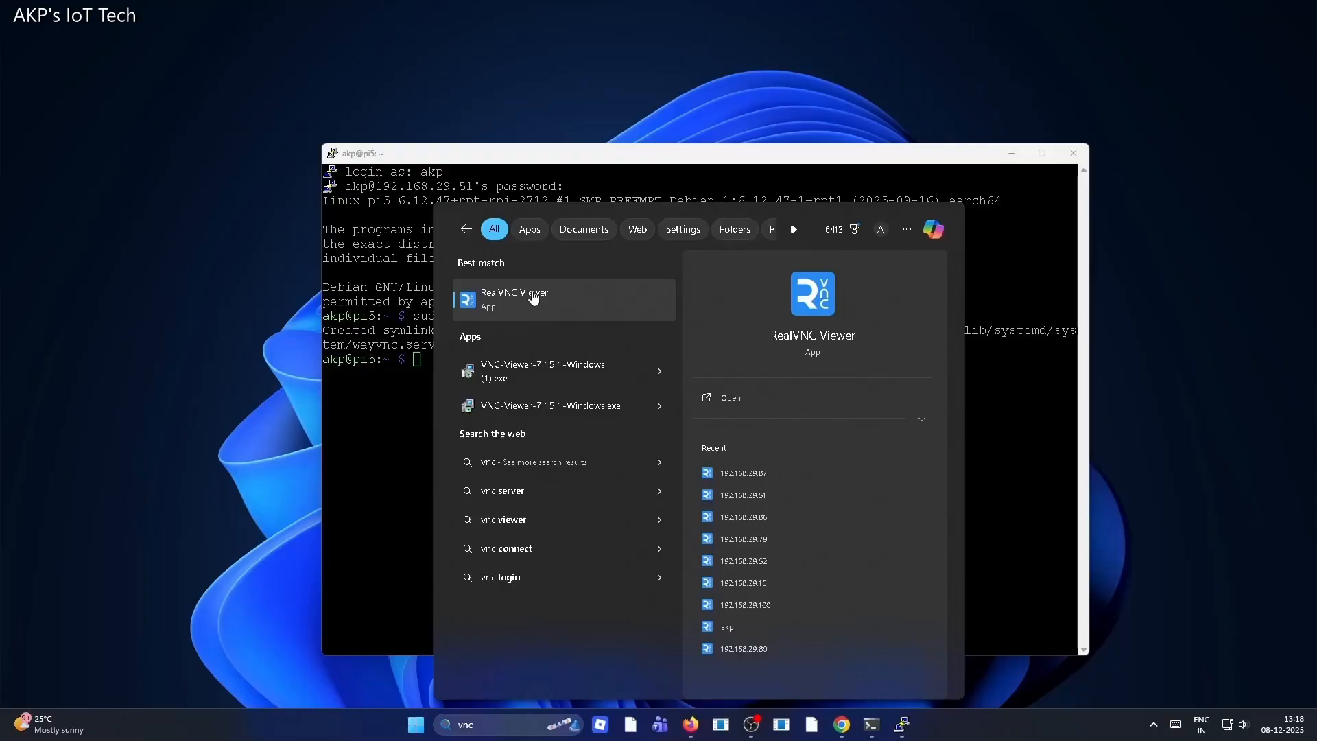
click(533, 297)
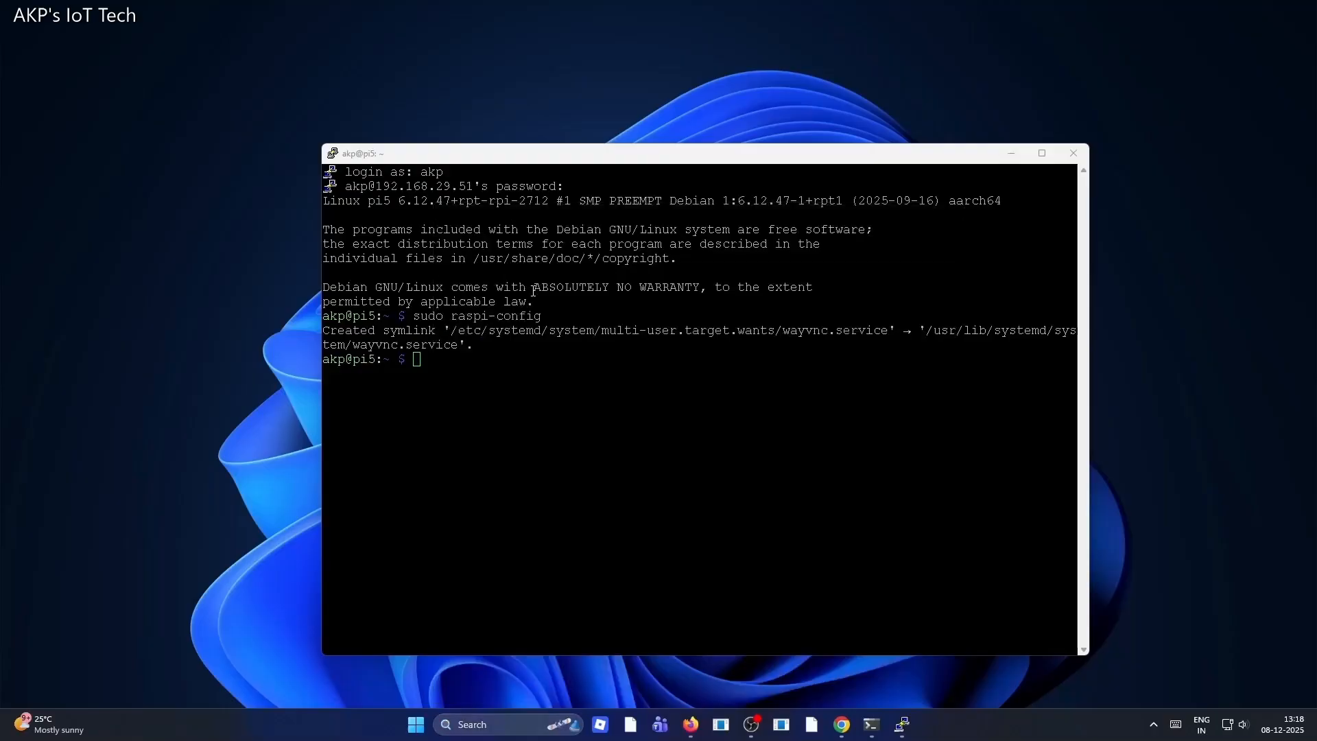
click(1011, 153)
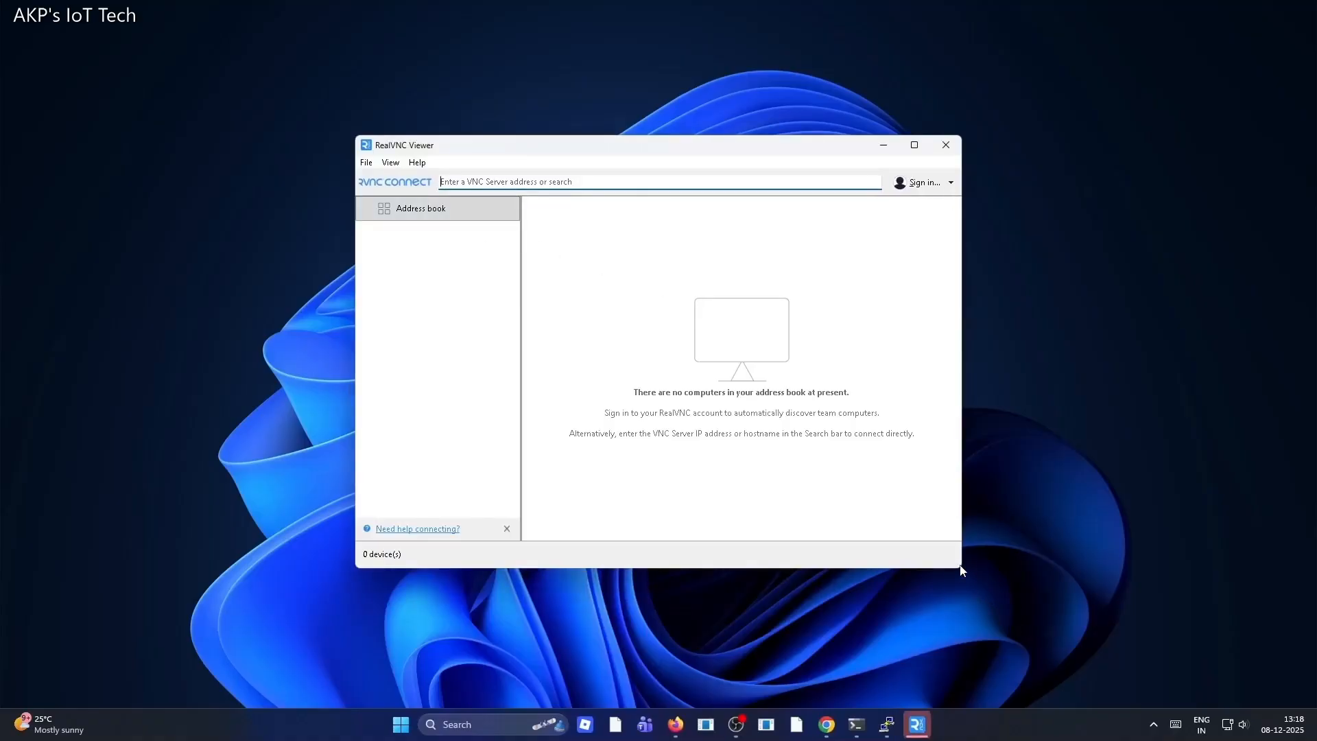
Enlarge the RealVNC Viewer window and connect to the VNC server at 192.168.29.51 using the copied address
drag(960, 569, 1091, 675)
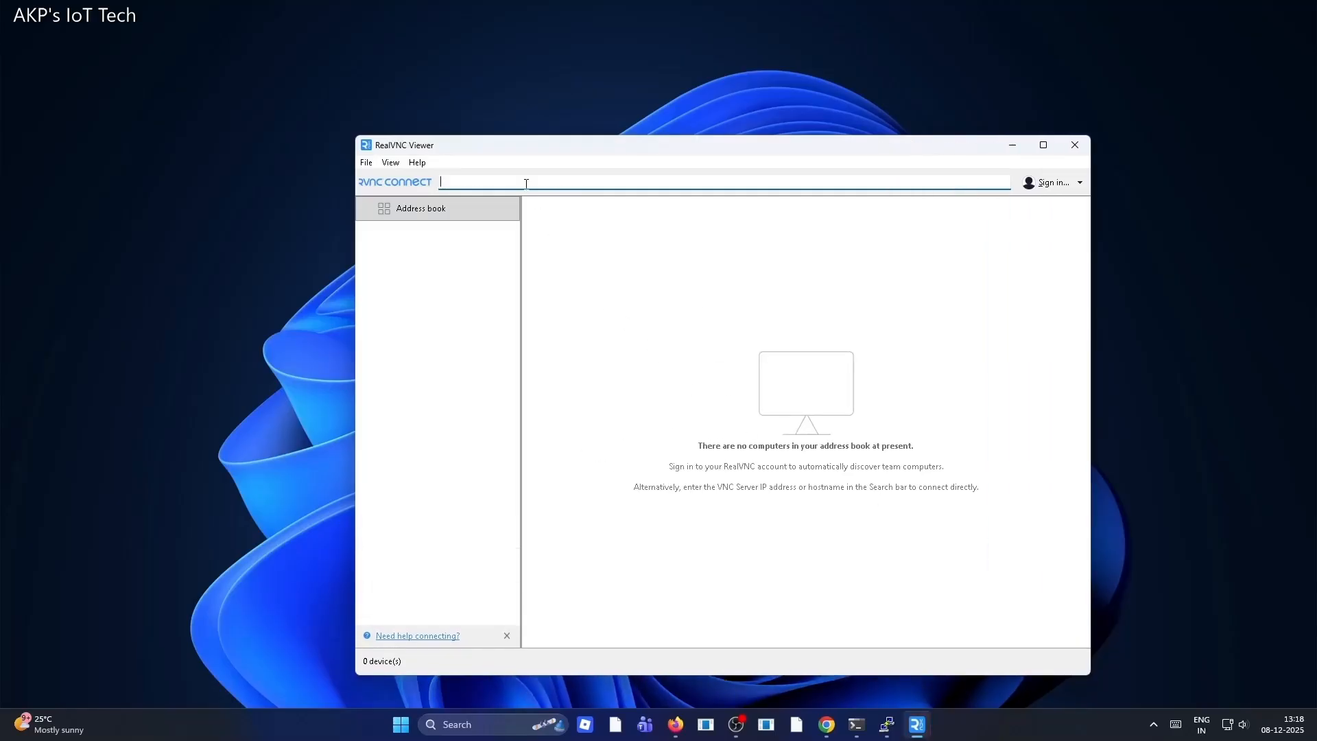
mouse_move(887, 724)
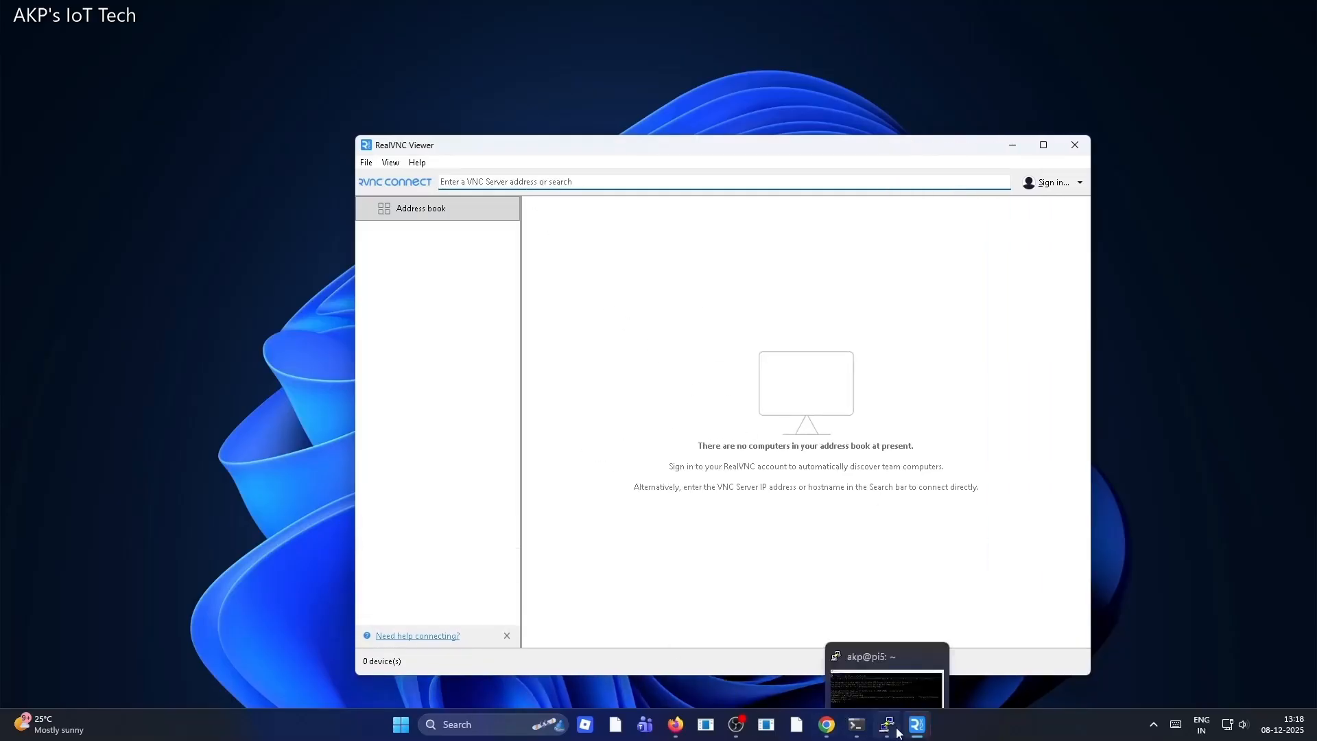
click(885, 675)
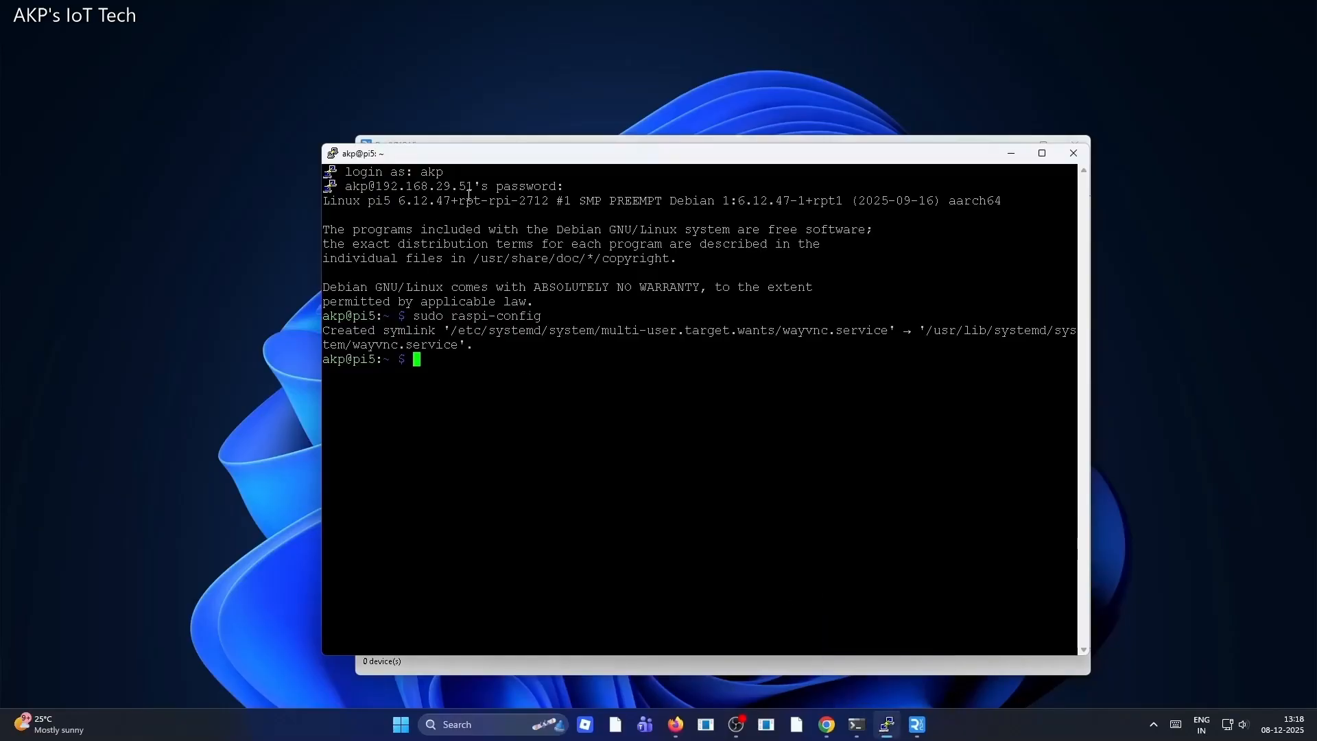
click(884, 734)
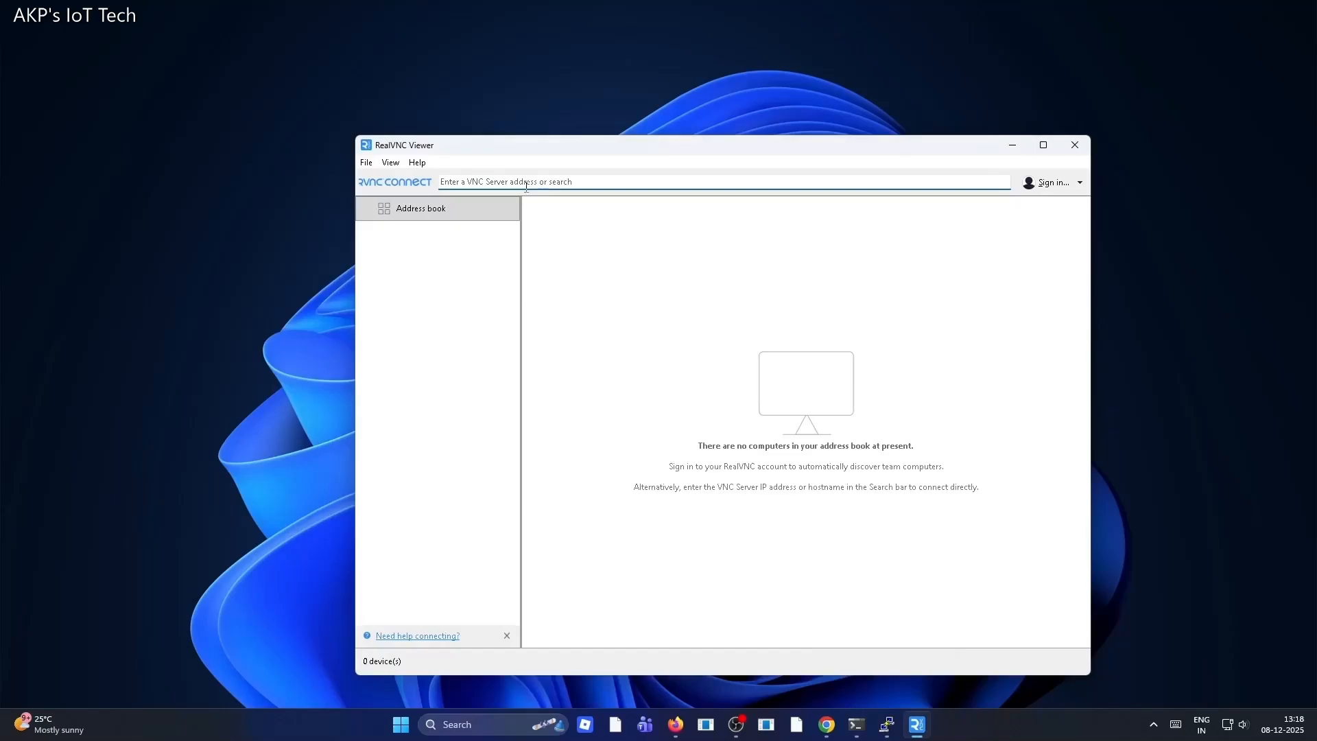
text(192.168.29.51)
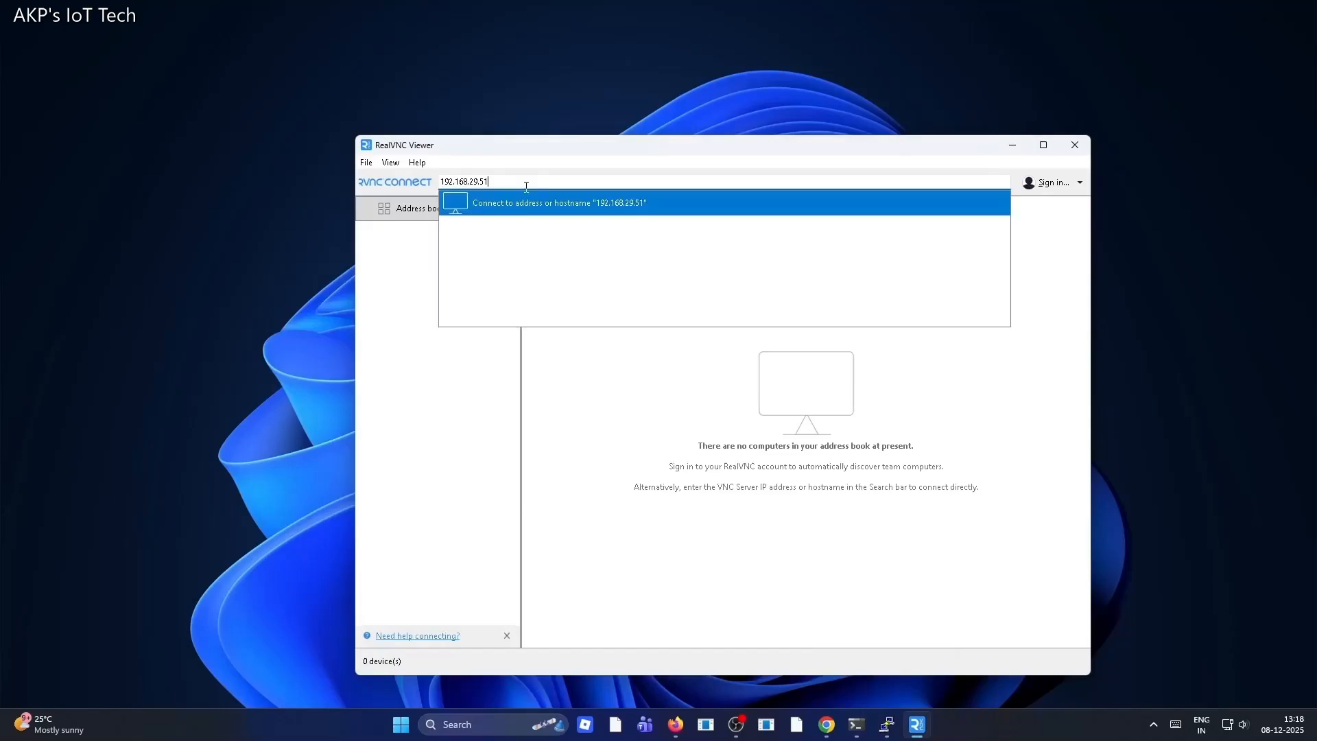
click(632, 205)
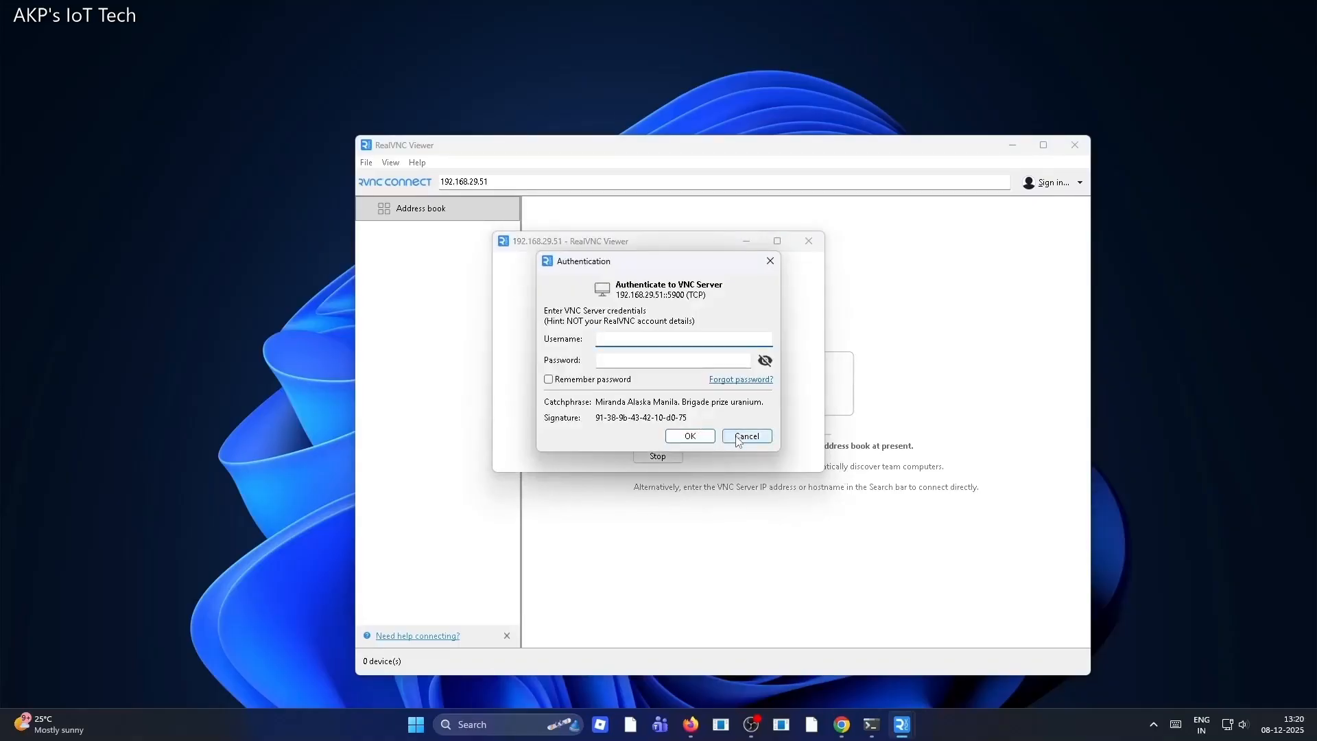
Enter the VNC server username and password, tick Remember password, and confirm the authentication
click(739, 440)
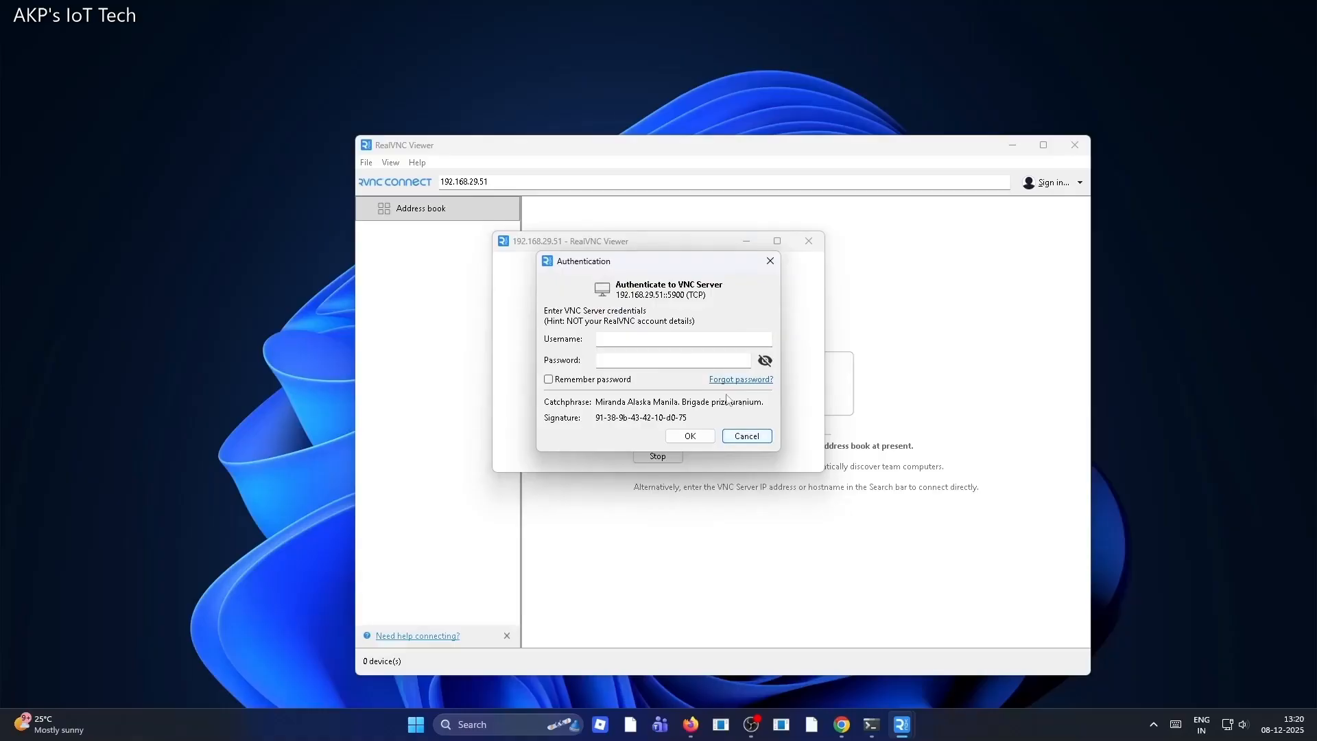
click(669, 341)
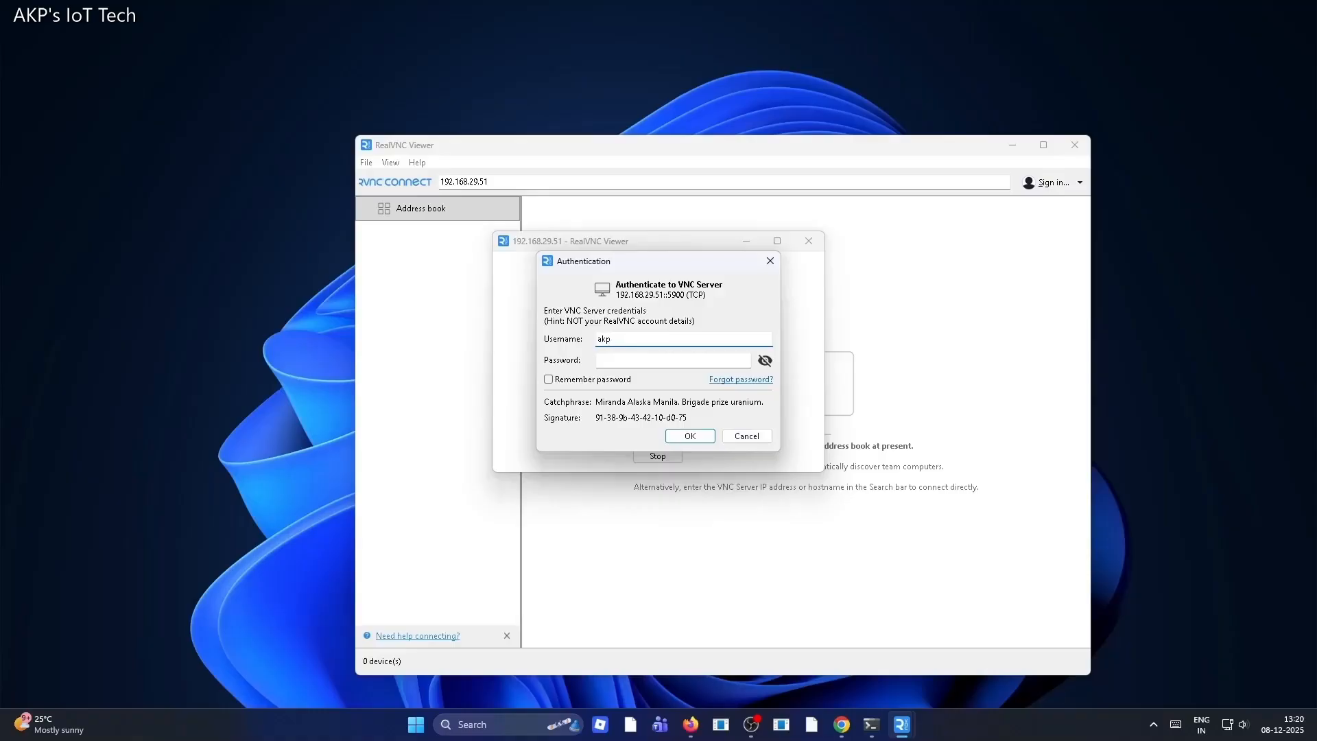
click(627, 365)
click(549, 380)
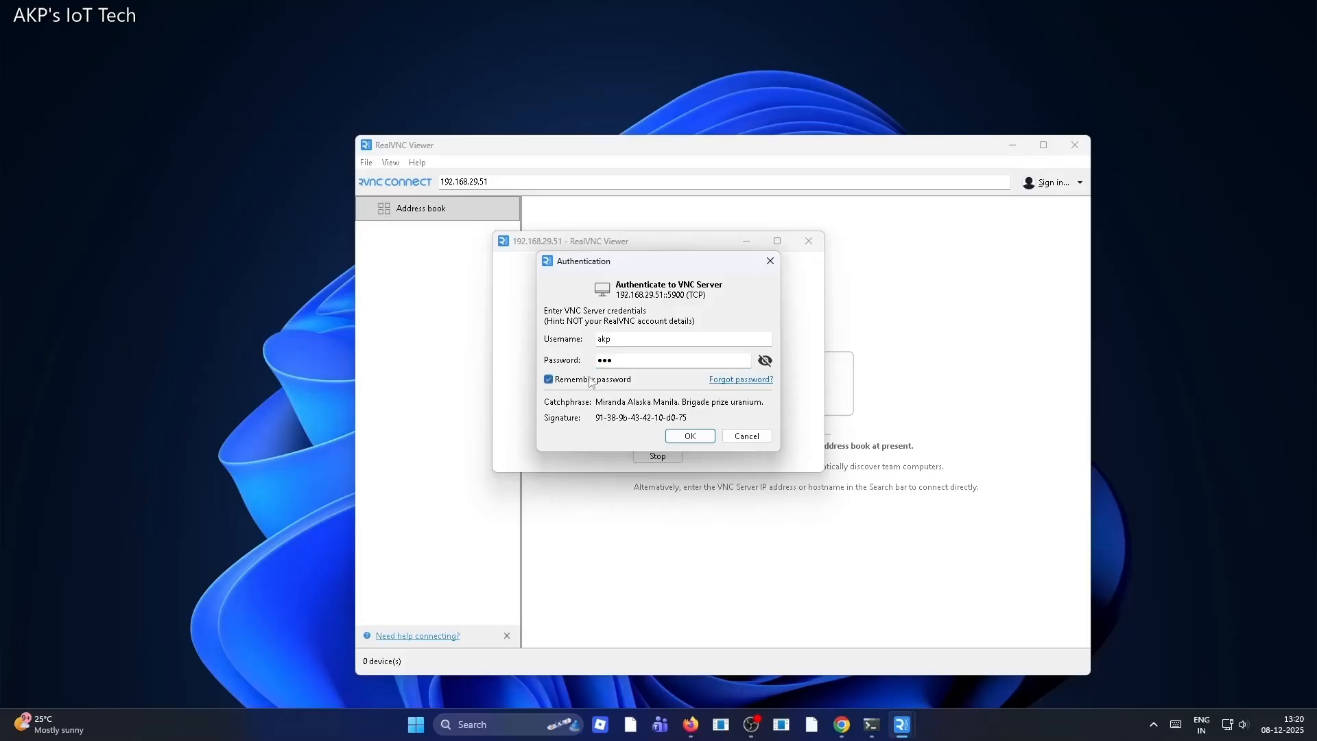
click(691, 437)
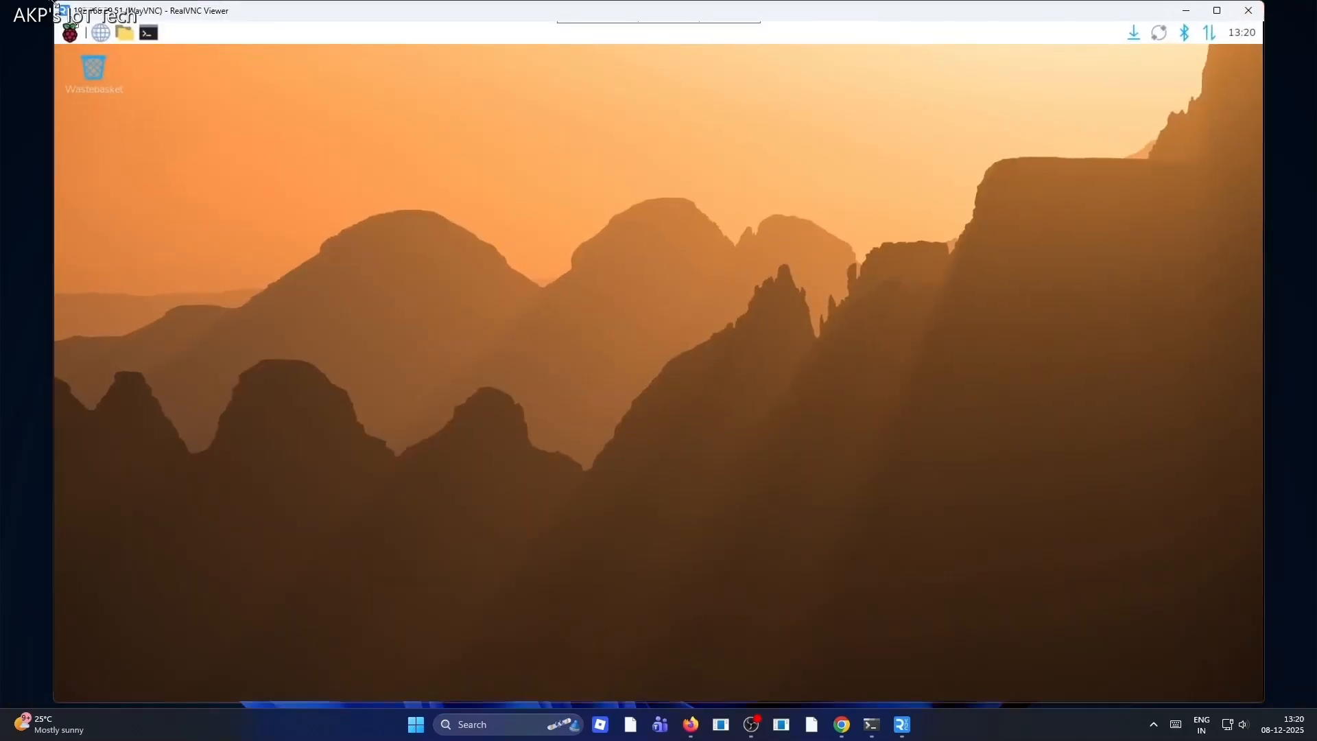
Reposition and resize the remote desktop viewer window, minimise the address book window, and maximise the viewer
drag(56, 3, 272, 219)
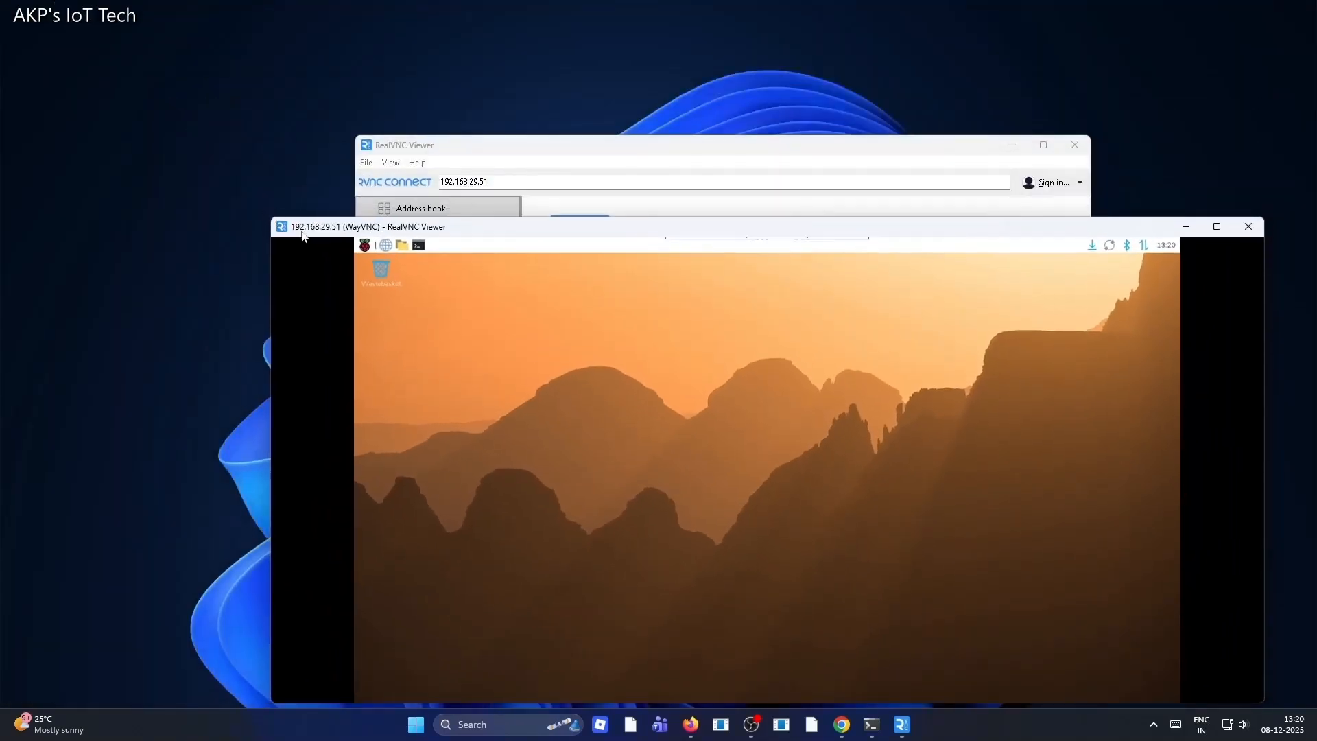
click(1014, 144)
drag(980, 225, 808, 82)
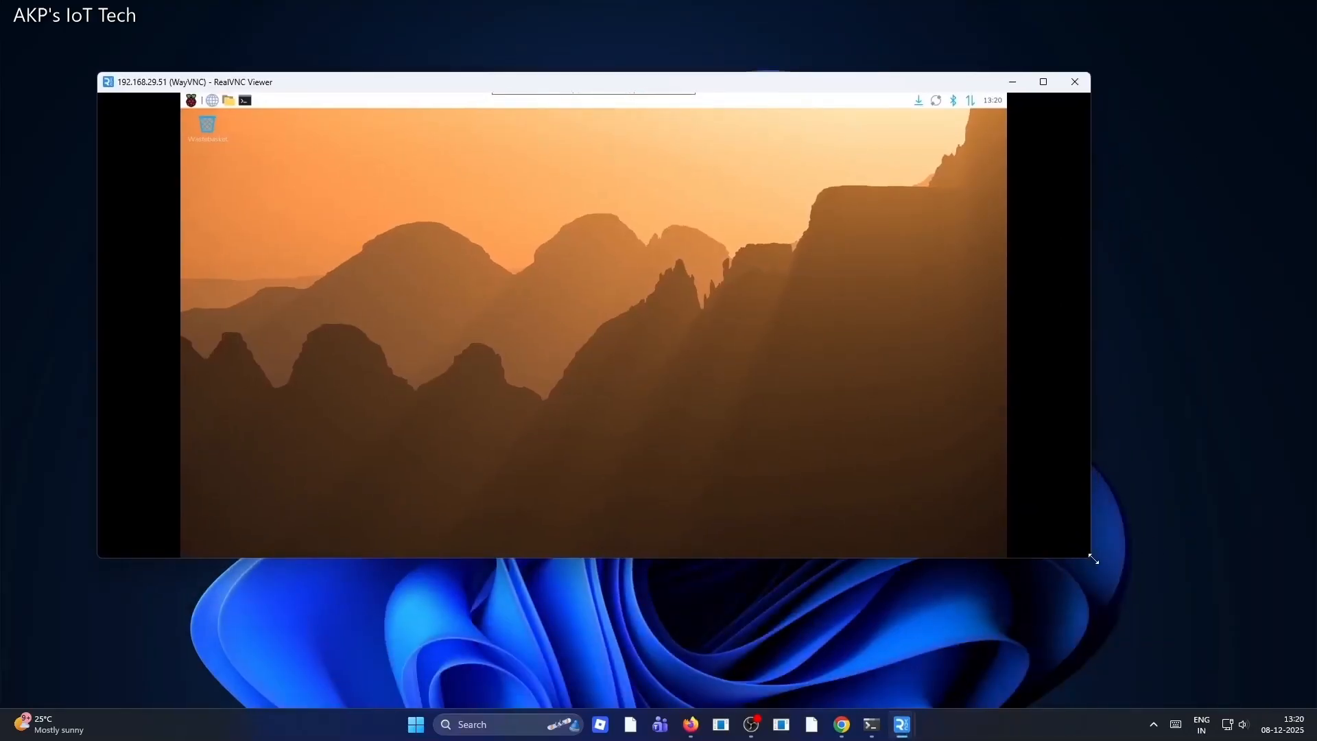
drag(1094, 559, 1216, 707)
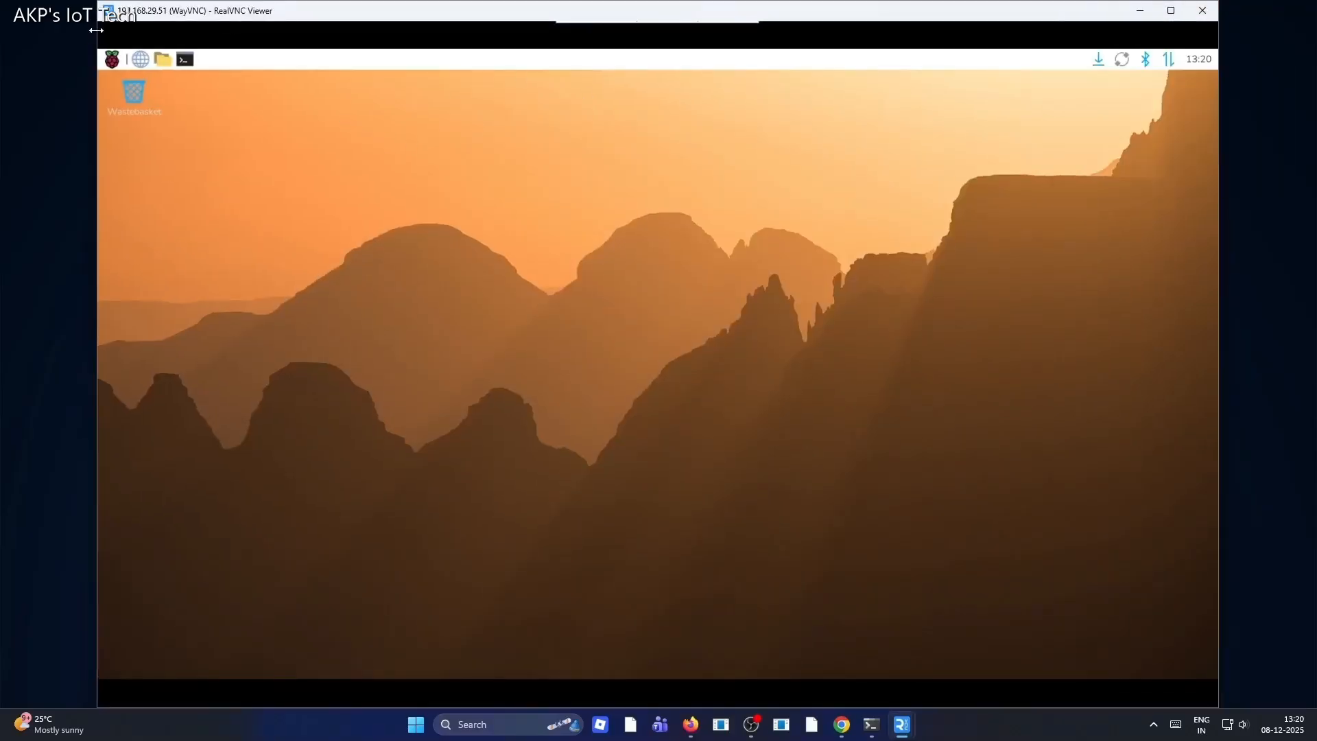
click(1171, 10)
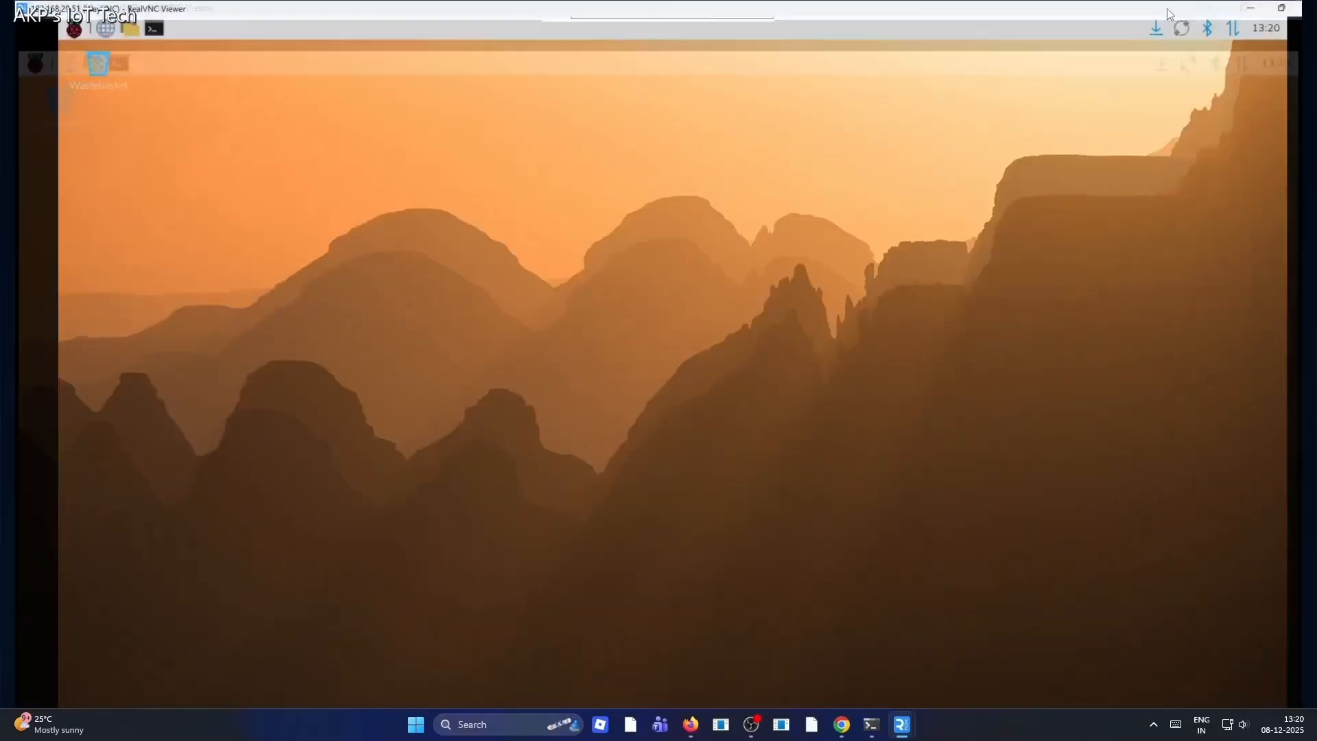
Browse the Raspberry Pi application menu and its Programming submenu
click(59, 27)
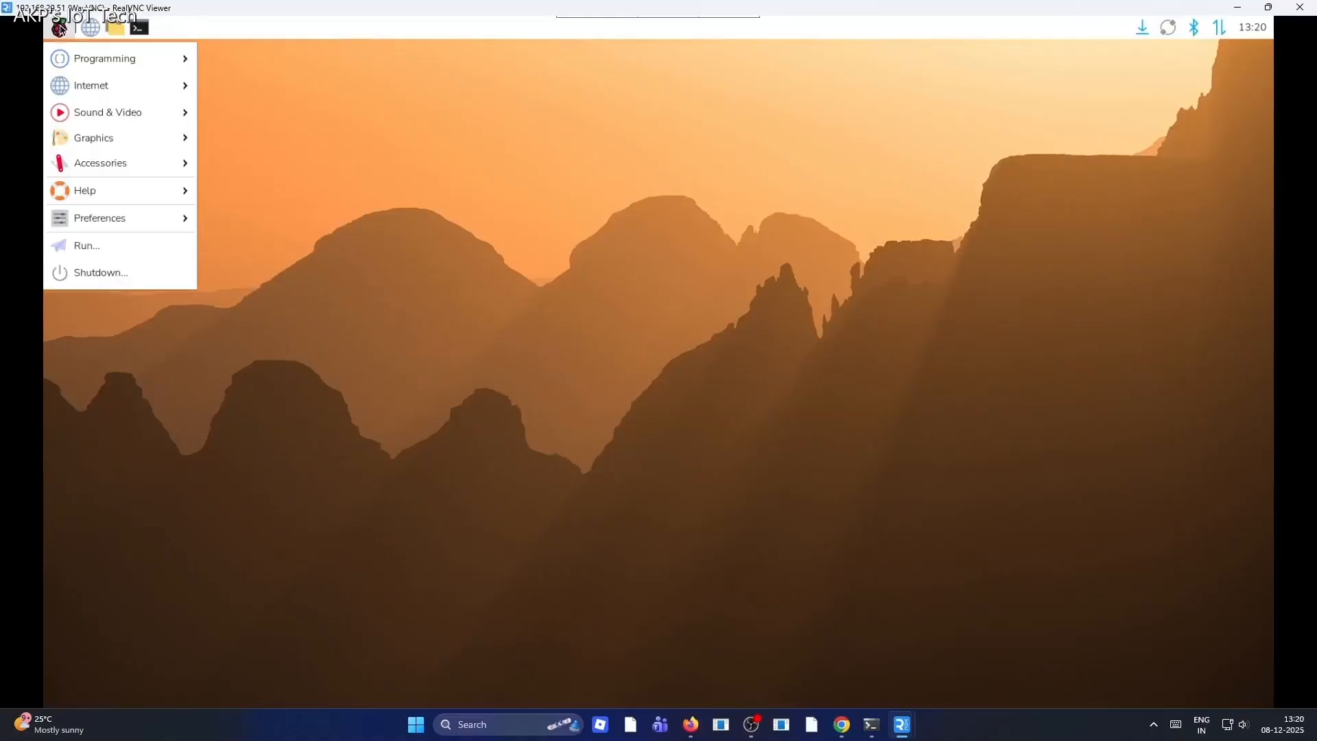
mouse_move(70, 63)
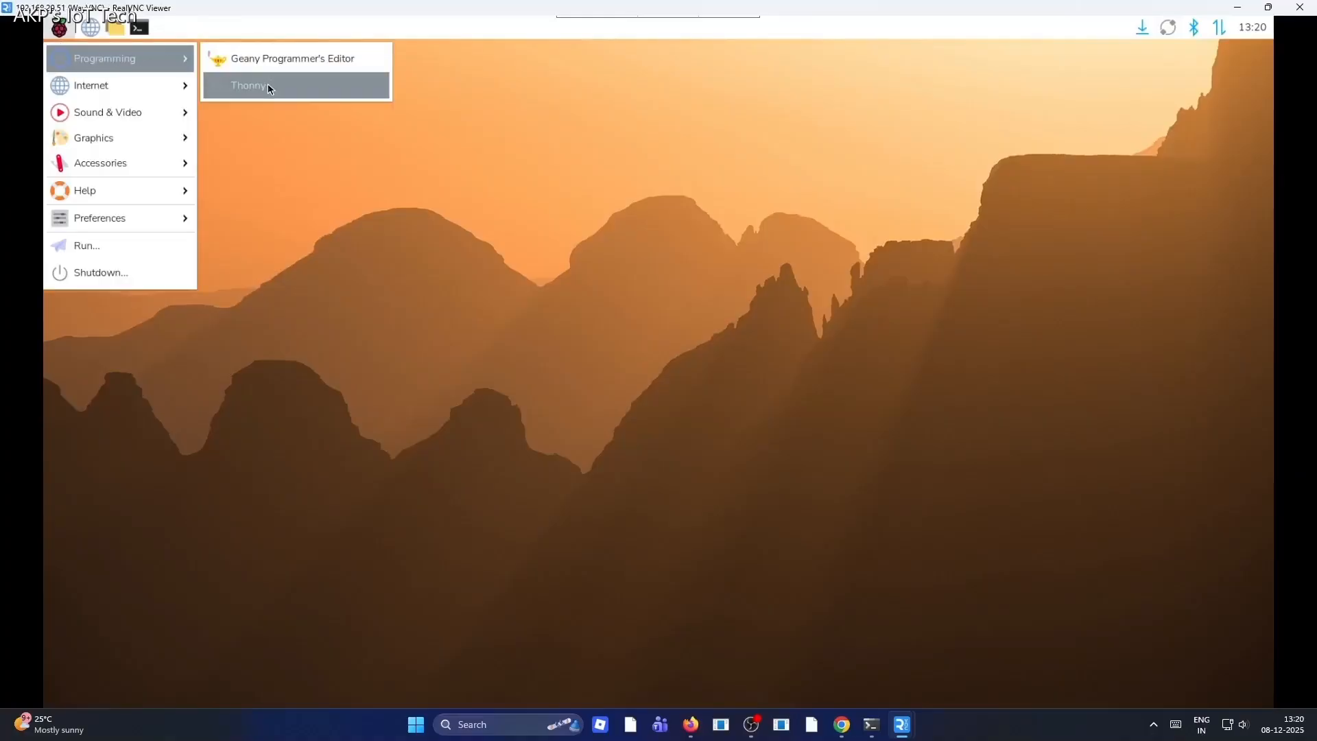
mouse_move(151, 89)
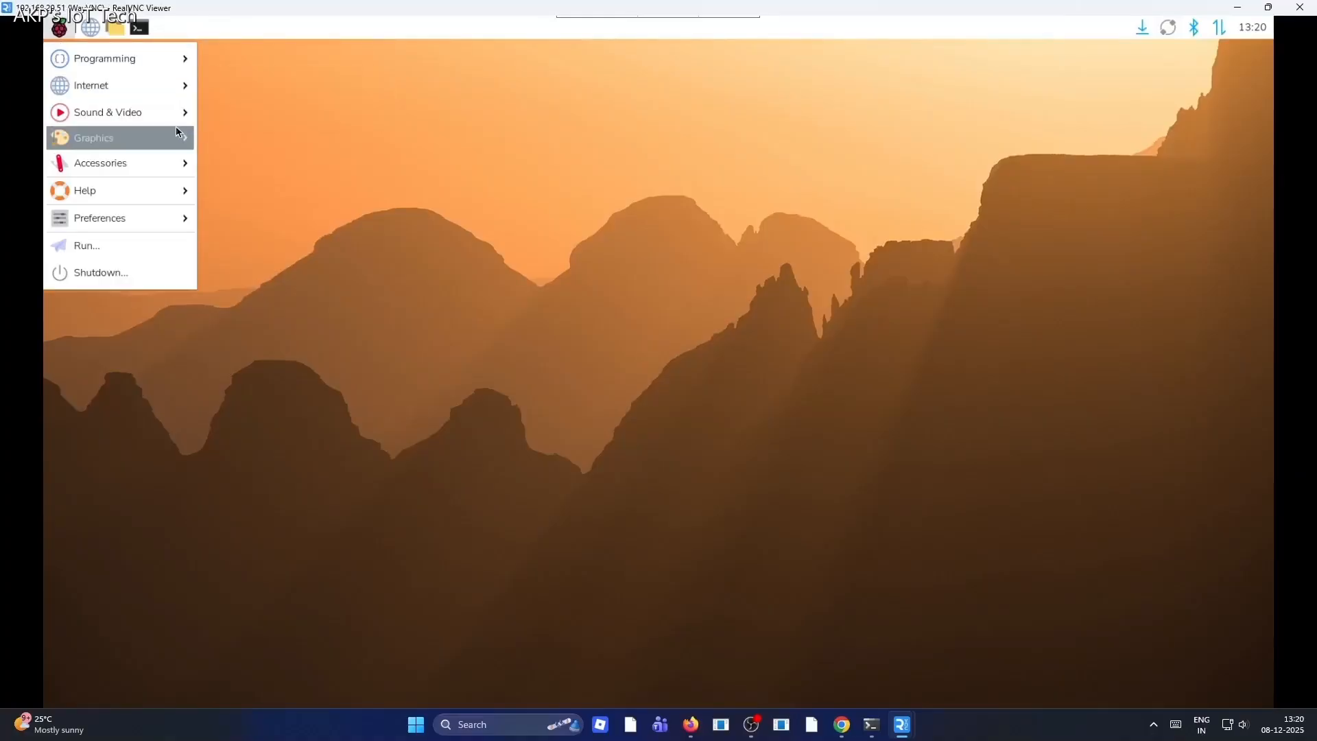
mouse_move(138, 175)
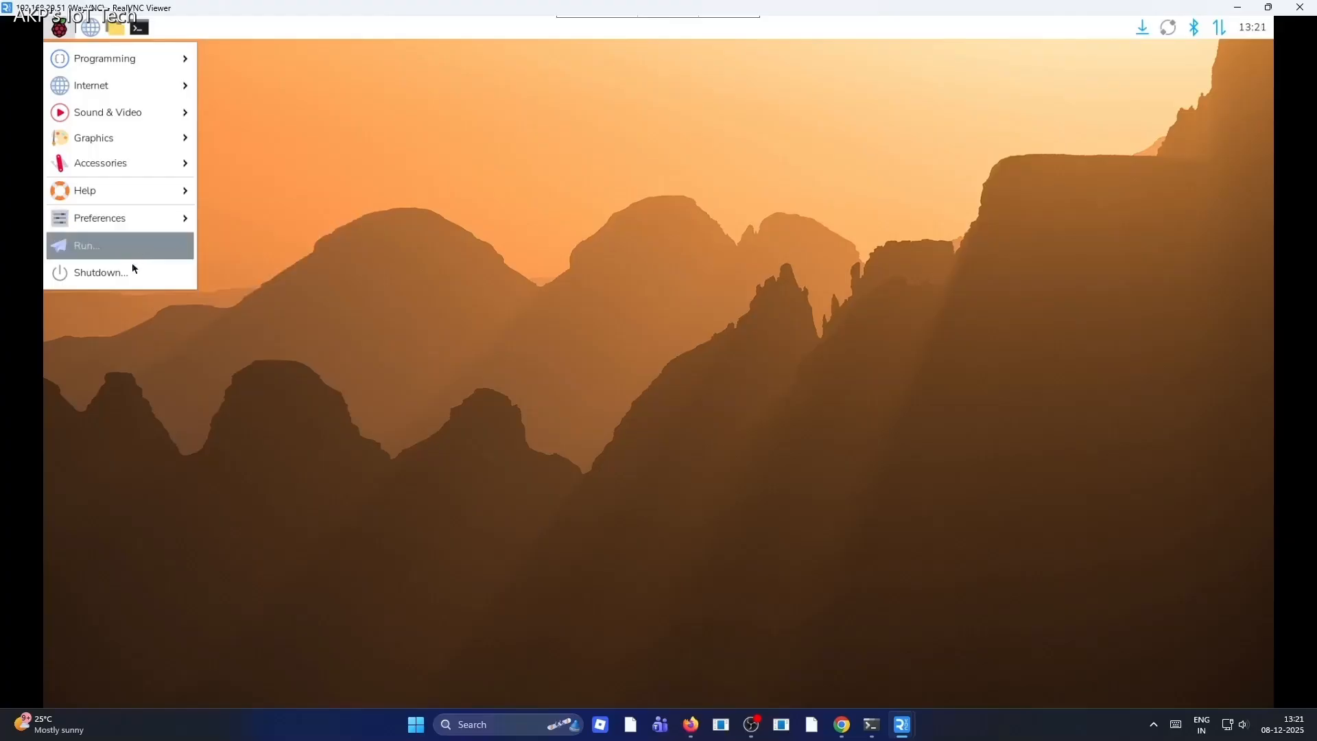
Open a terminal on the Pi desktop and run hostnamectl
click(138, 29)
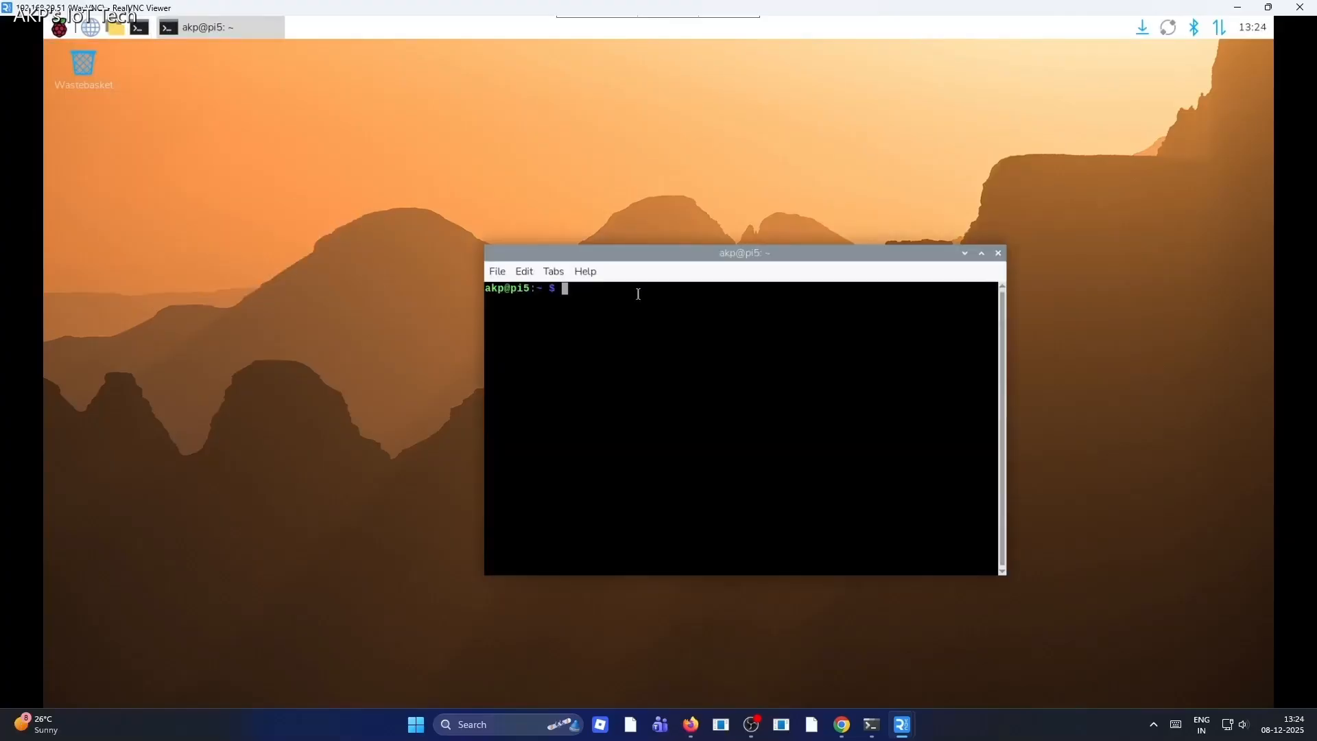
text(hostnamectl)
key(Return)
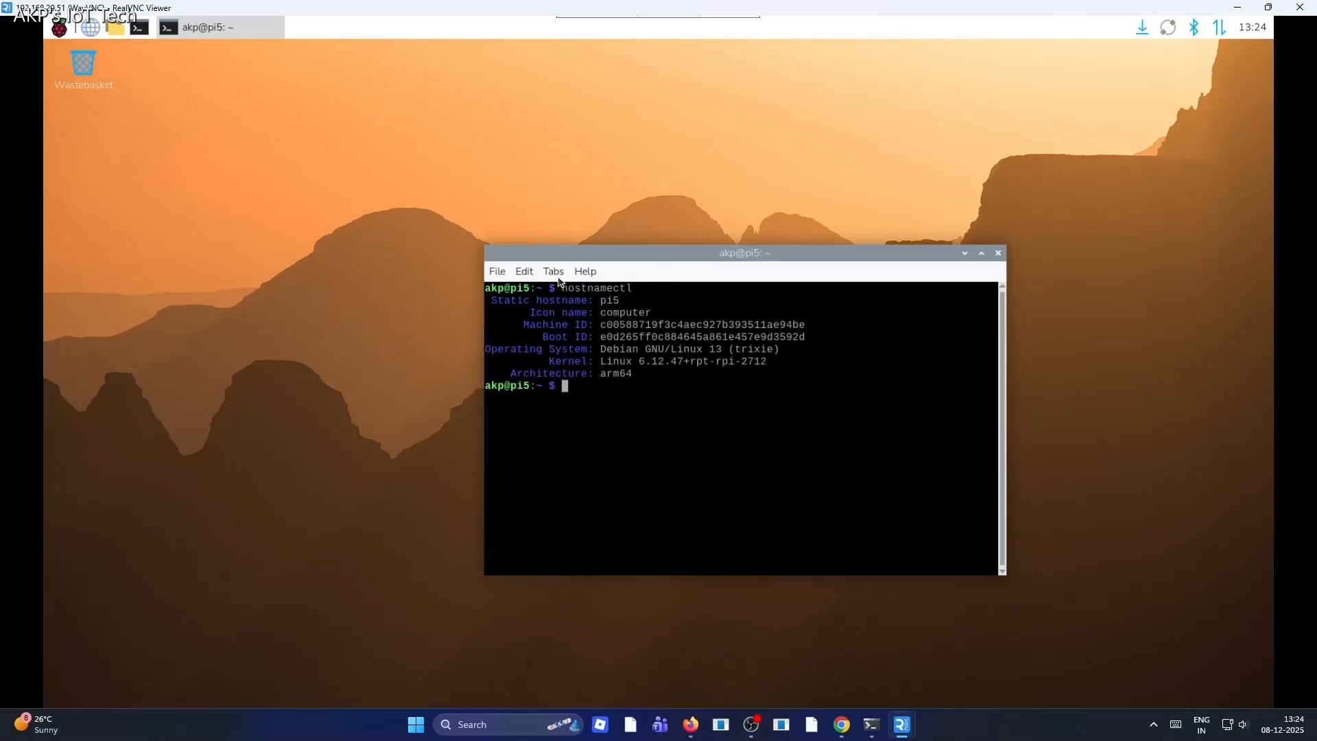
Examine the hostnamectl output, highlighting the static hostname and kernel lines, and close Control Centre
click(524, 272)
click(554, 360)
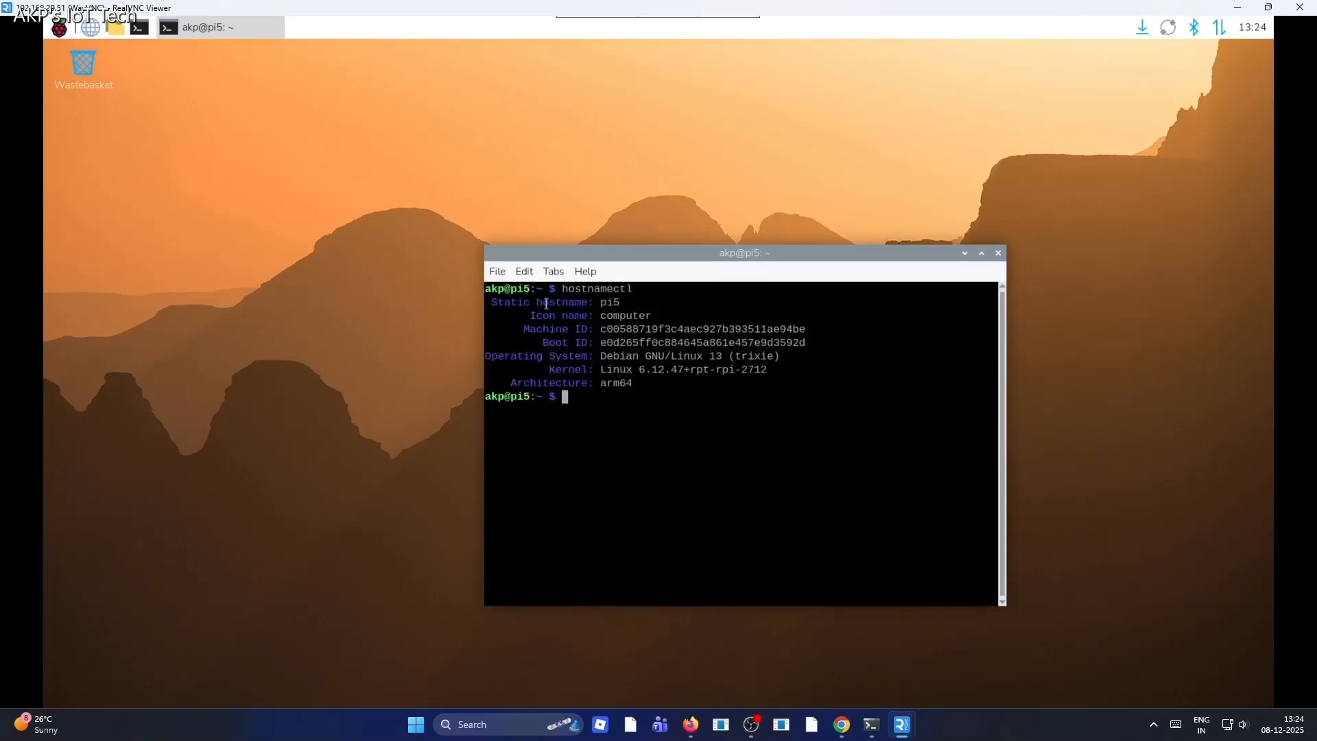
drag(602, 304, 642, 305)
click(732, 368)
drag(732, 358, 792, 358)
click(619, 386)
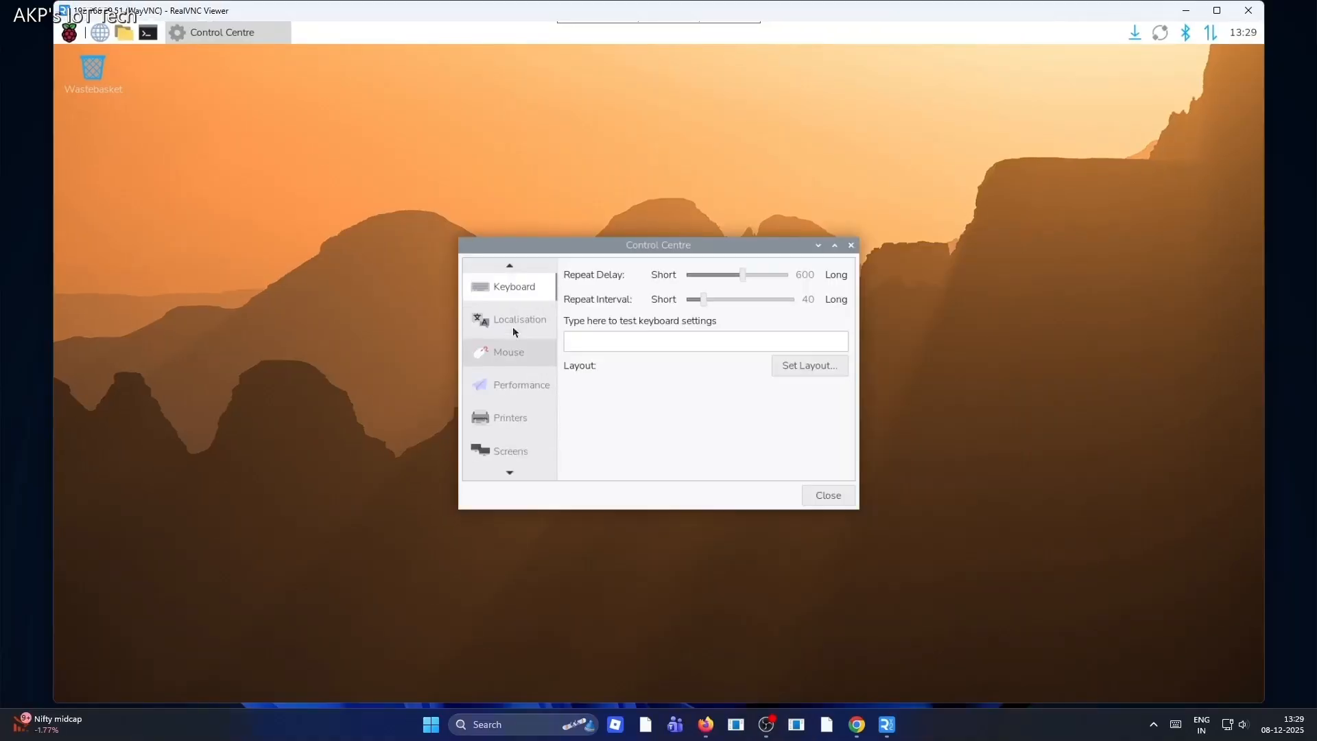
scroll(512, 326, up, 4)
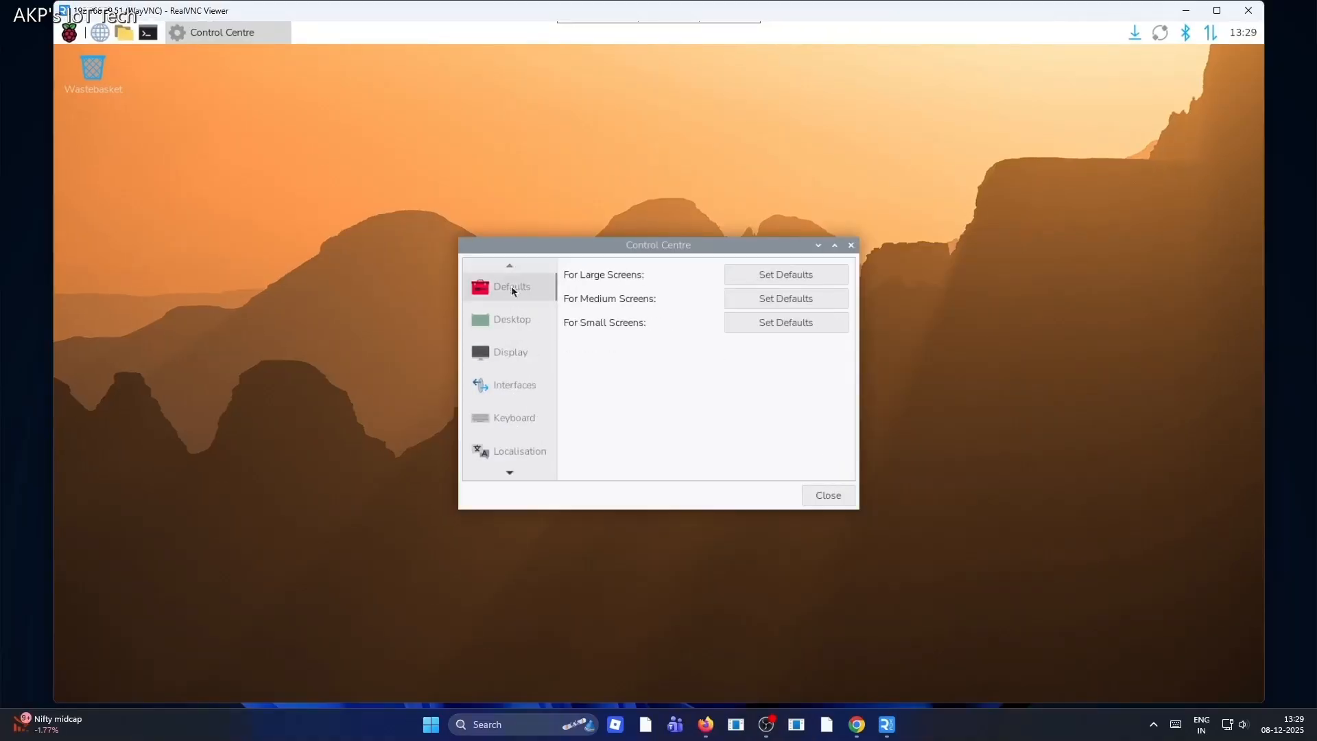
click(848, 499)
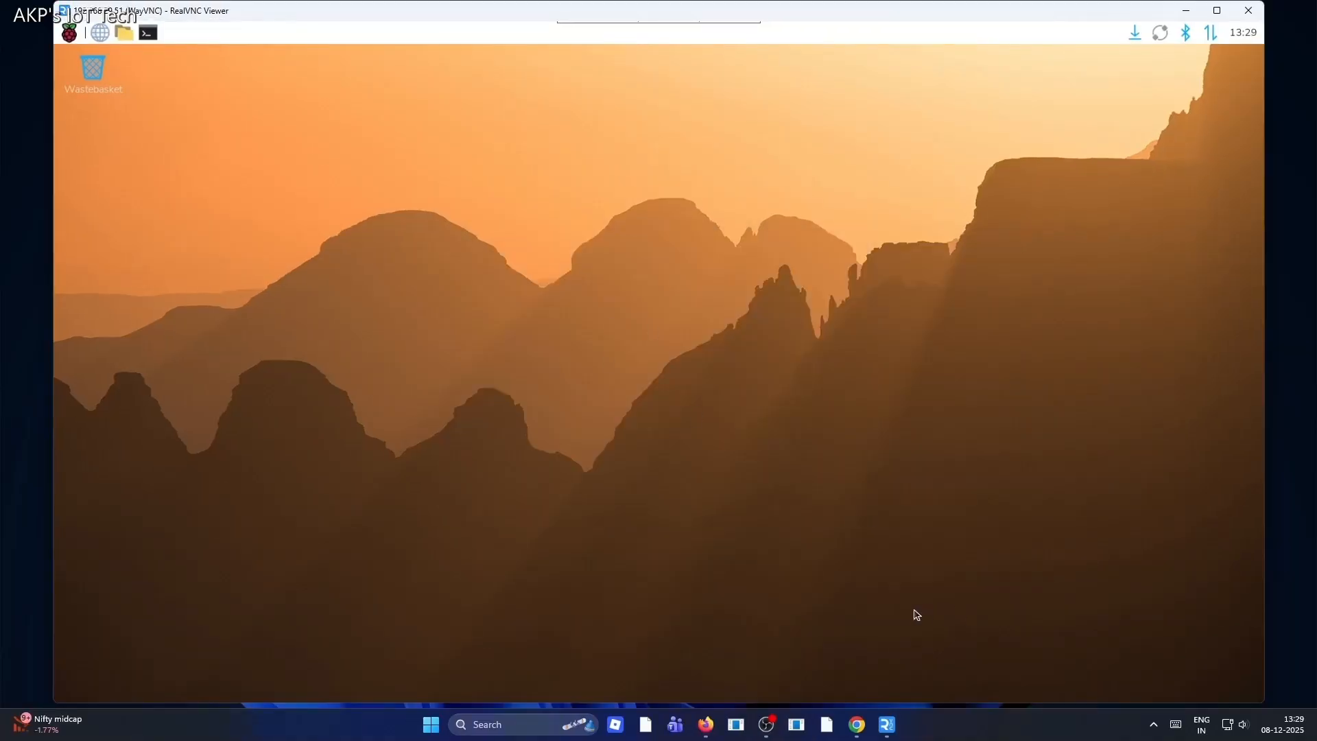
Open Desktop Preferences and change the desktop picture from the rpd-wallpaper folder, first to snow.jpg
right_click(232, 119)
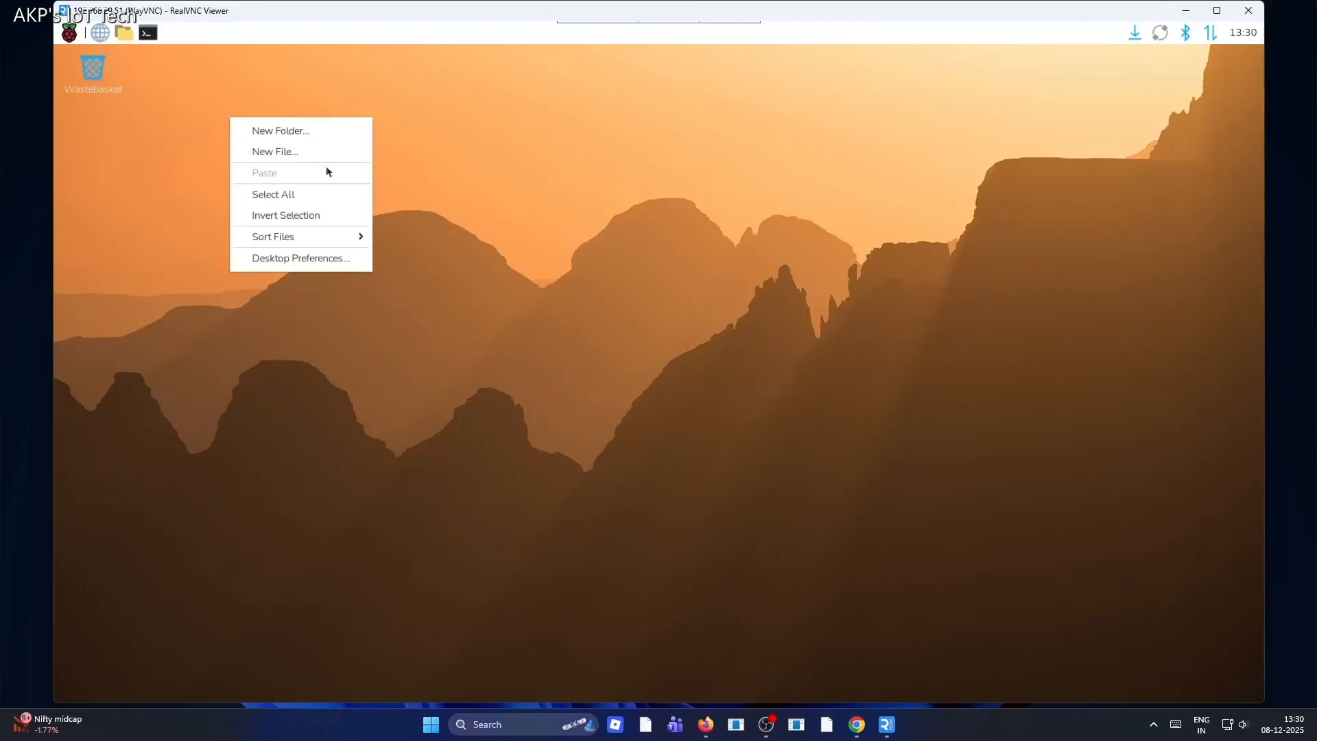
click(345, 264)
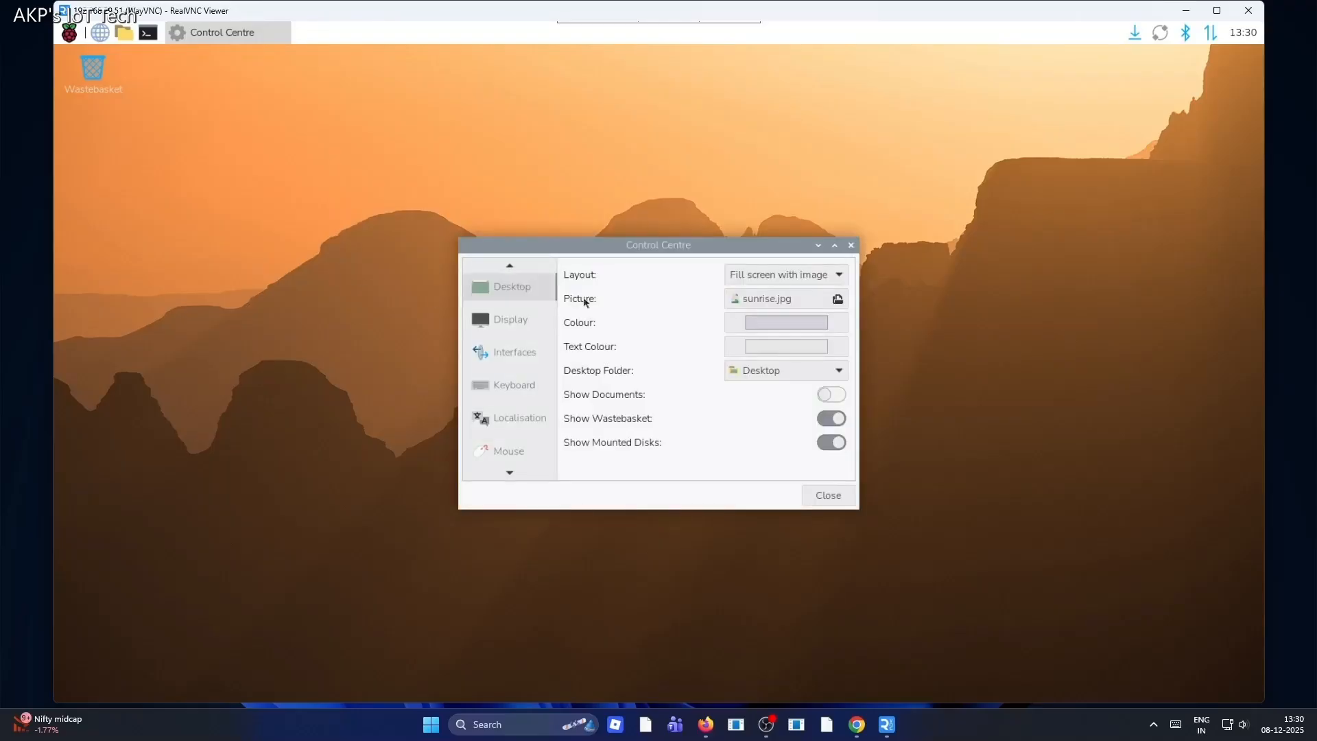
click(823, 306)
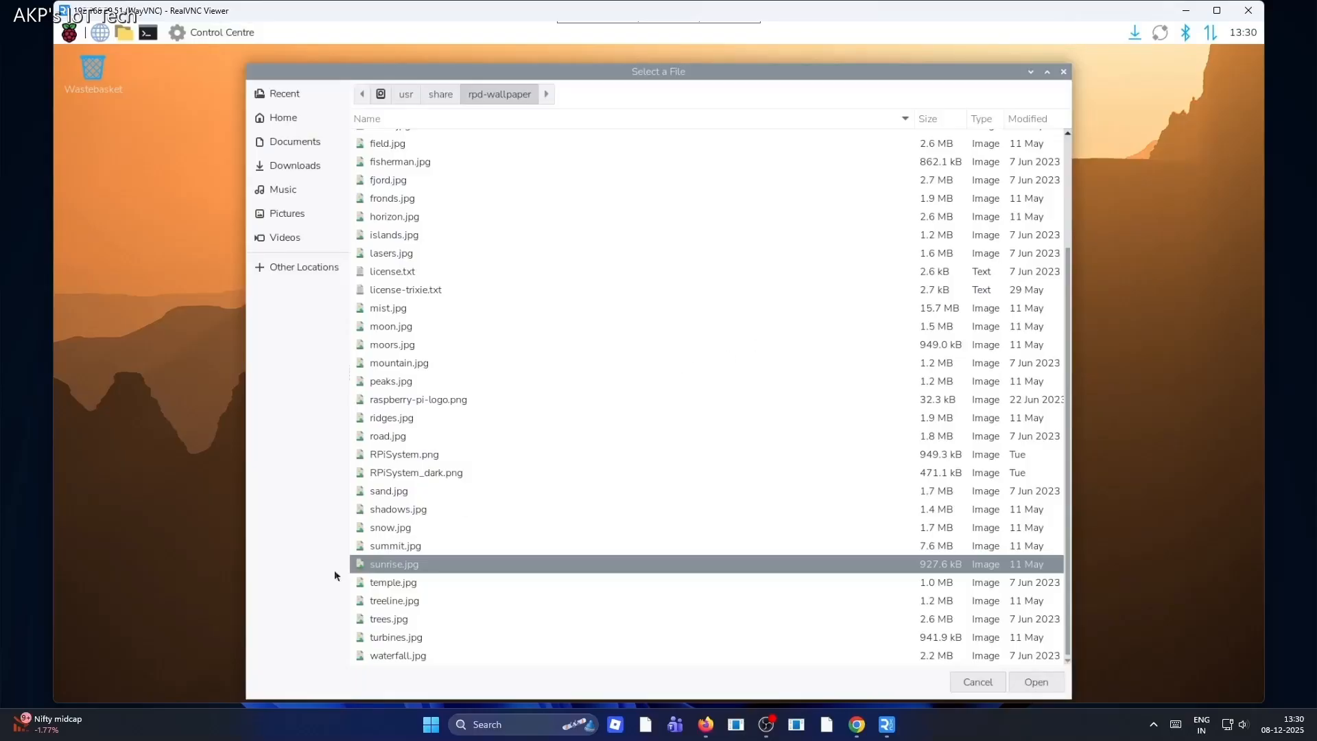
double_click(397, 529)
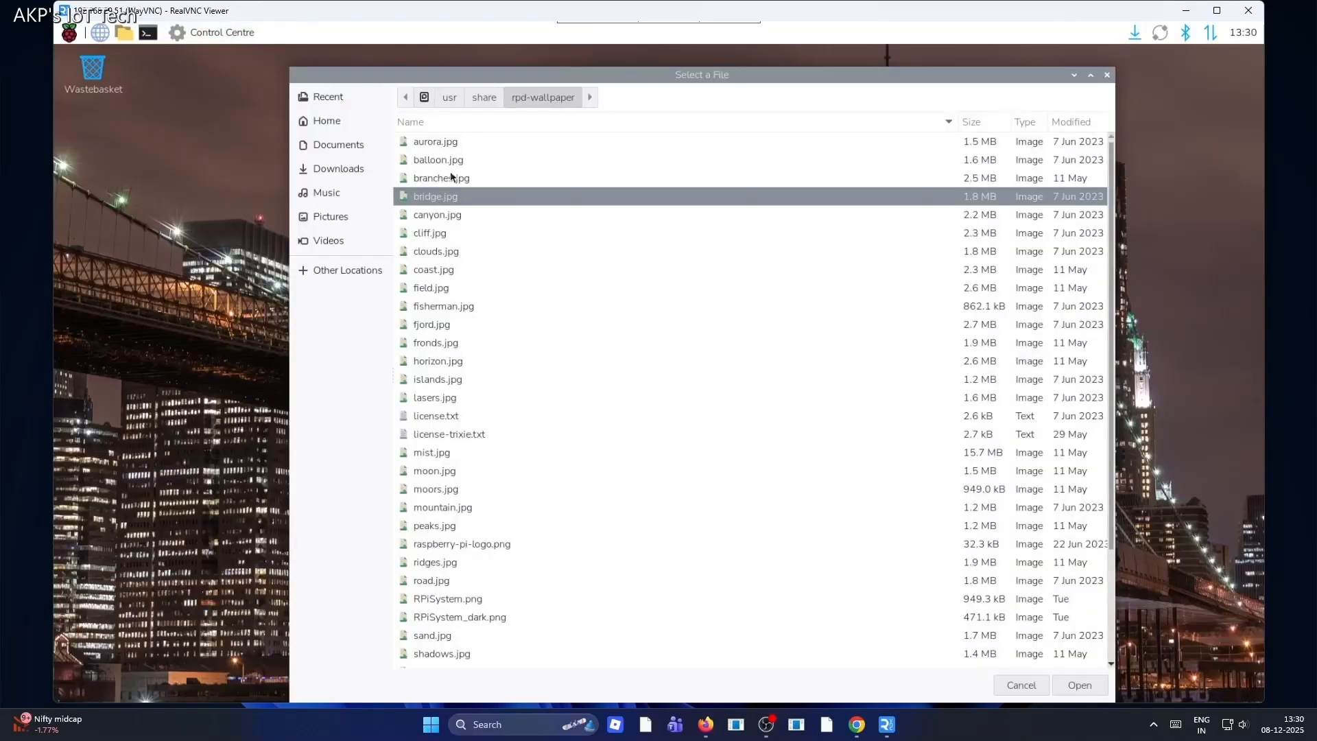
double_click(450, 178)
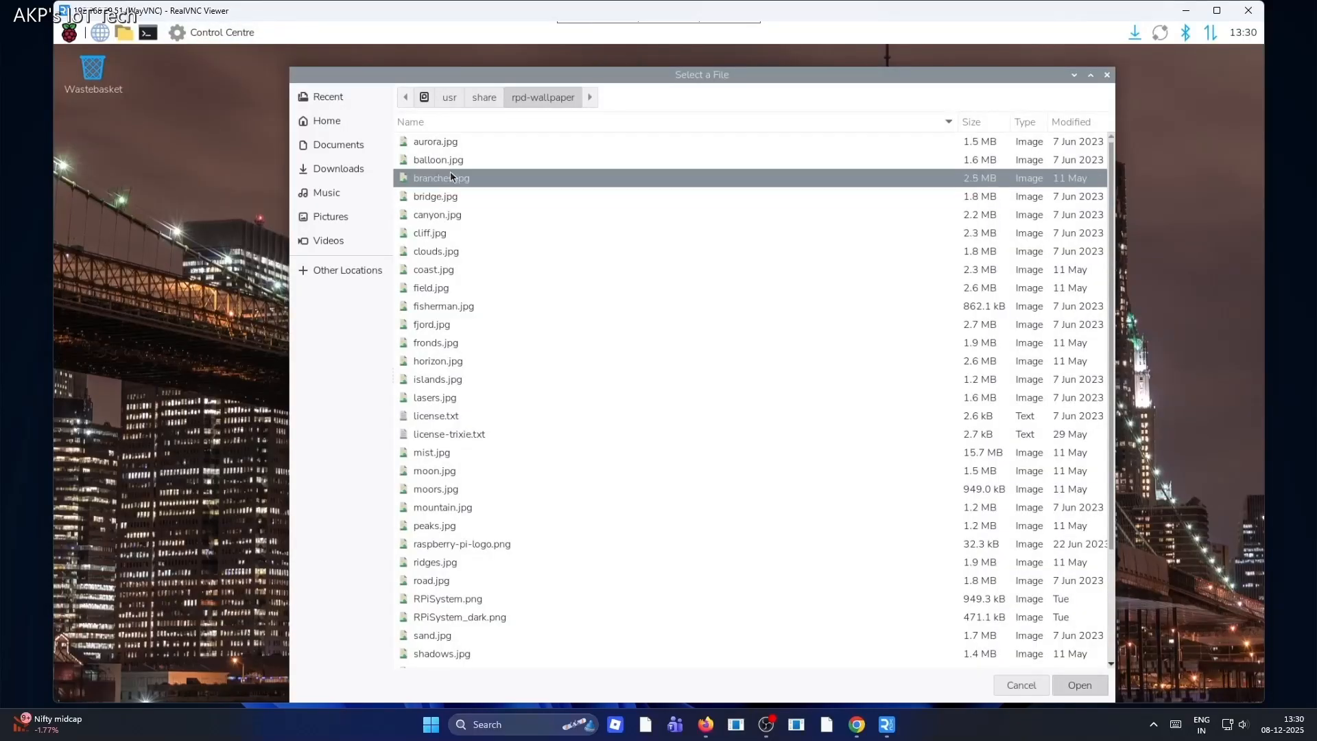